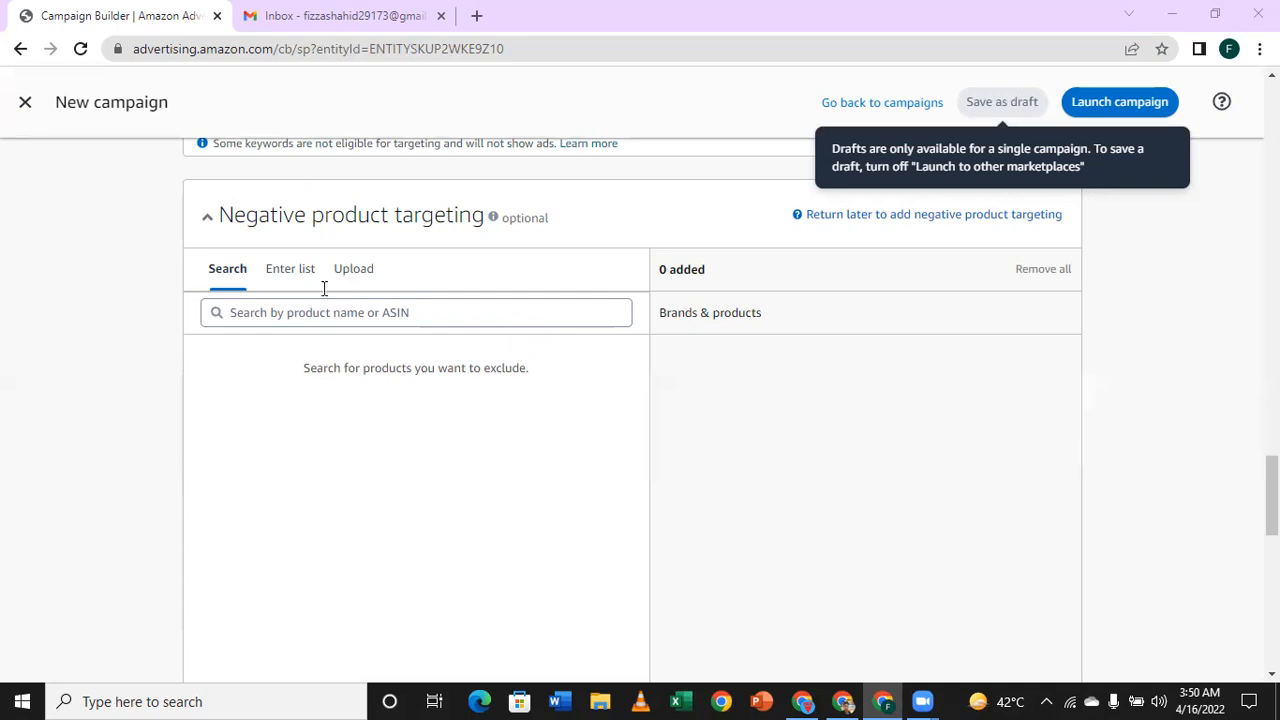
Review the negative keyword targeting and negative product targeting sections of the new campaign.
scroll(405, 400, up, 5)
scroll(407, 393, up, 5)
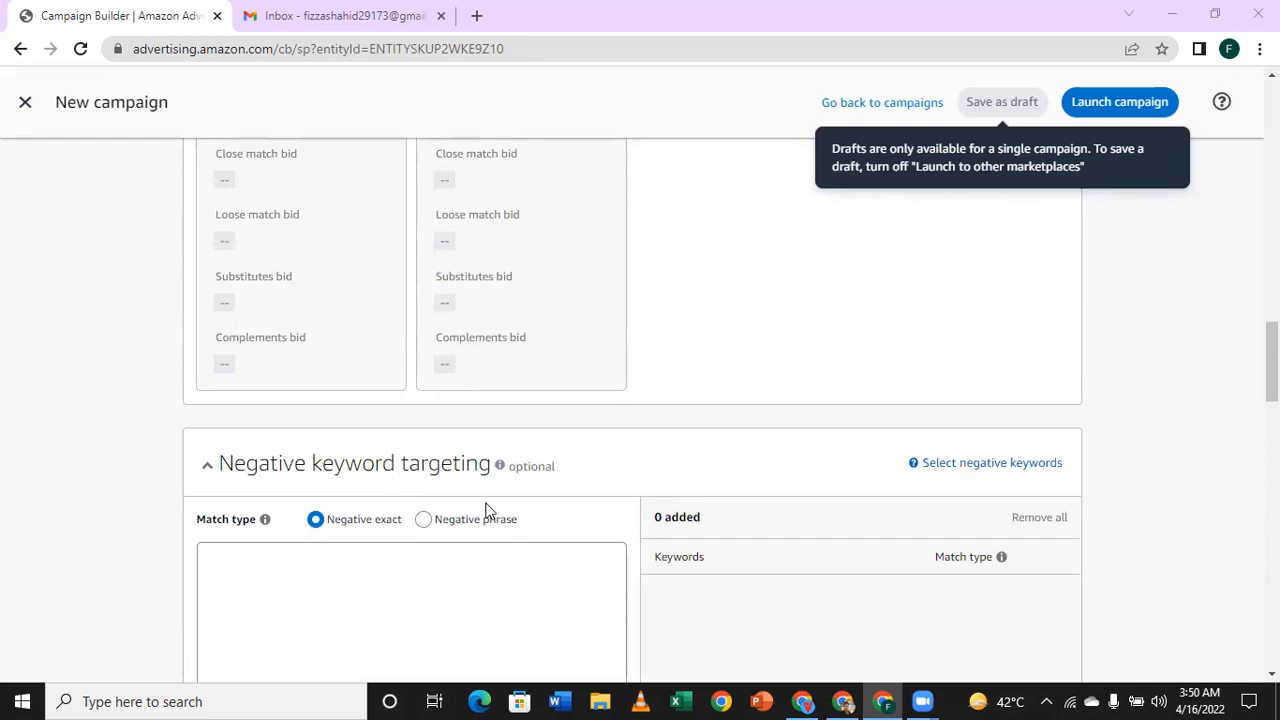
scroll(486, 510, down, 2)
scroll(487, 510, down, 6)
scroll(483, 505, down, 1)
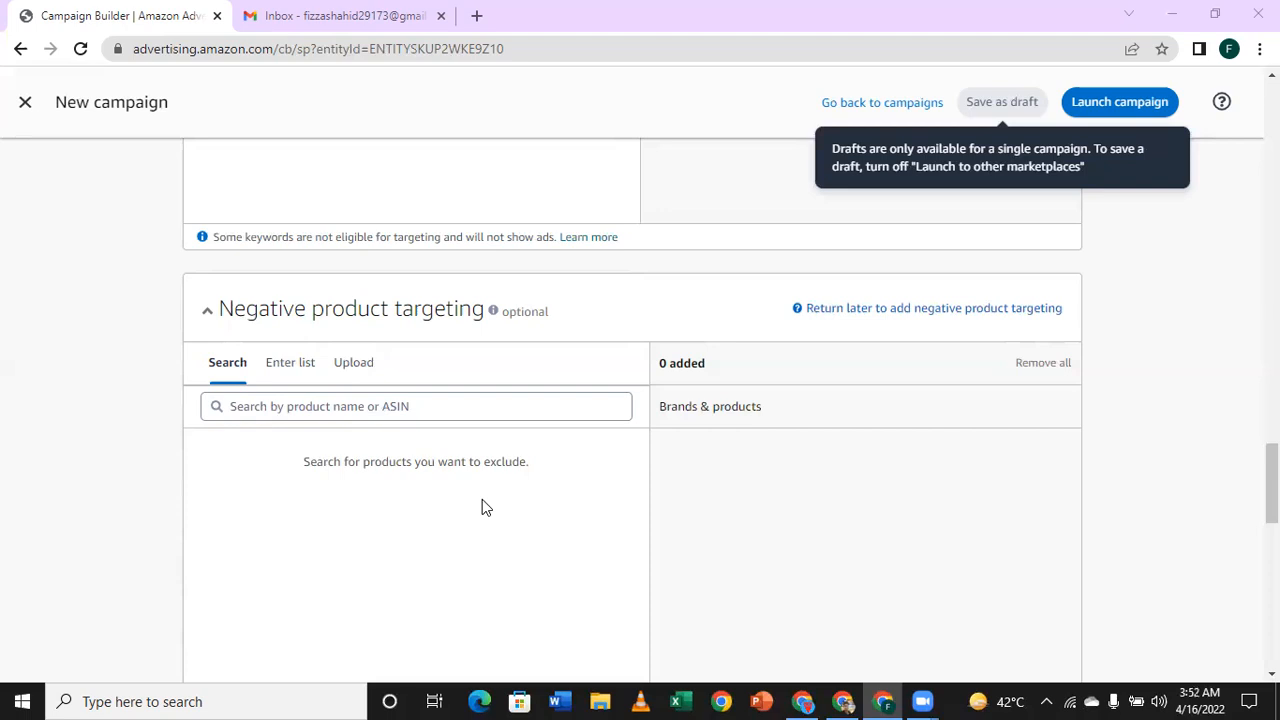
scroll(538, 370, down, 1)
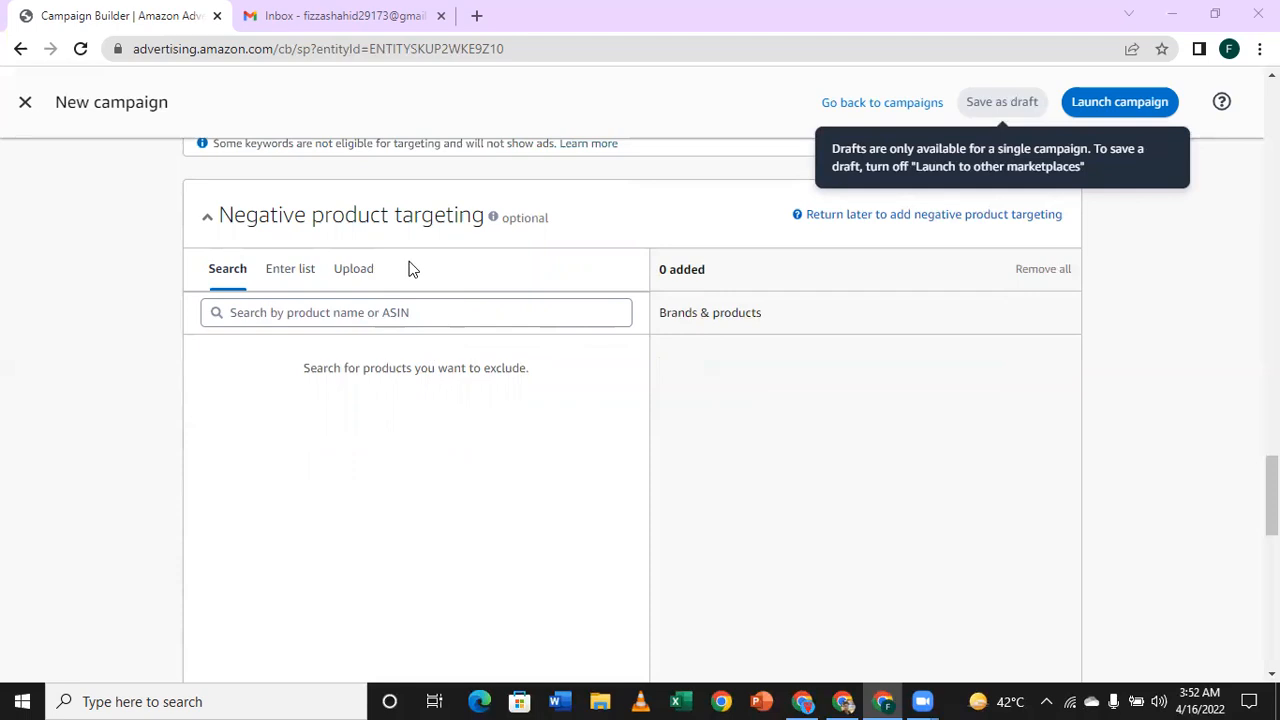
Replace the default campaign name in the campaign settings with "CS- Auto -".
scroll(451, 289, down, 5)
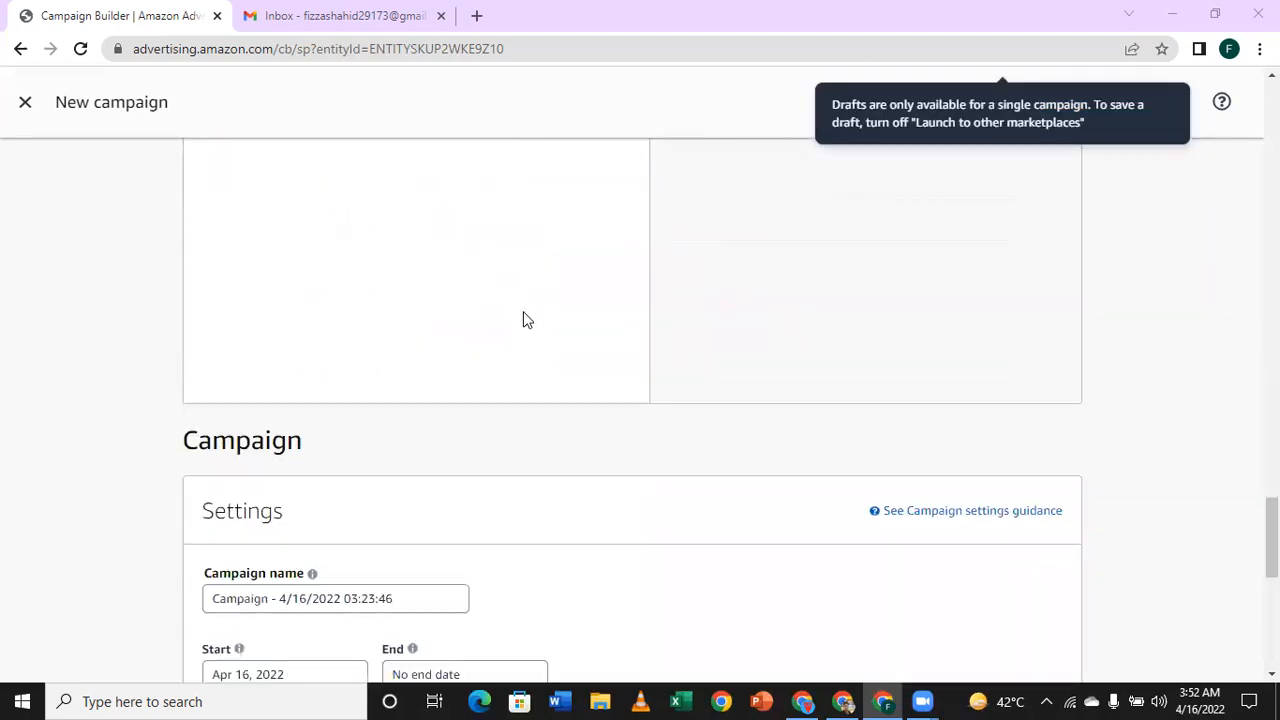
scroll(523, 317, down, 3)
scroll(523, 318, down, 1)
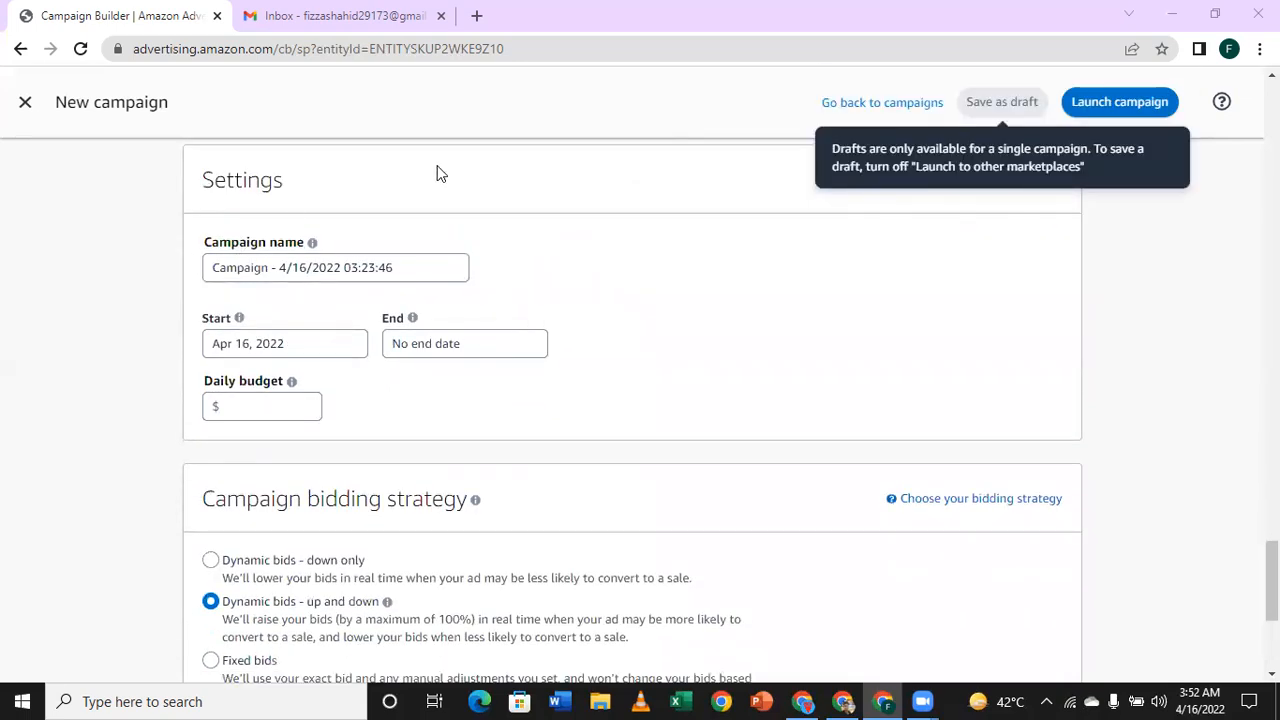
click(248, 264)
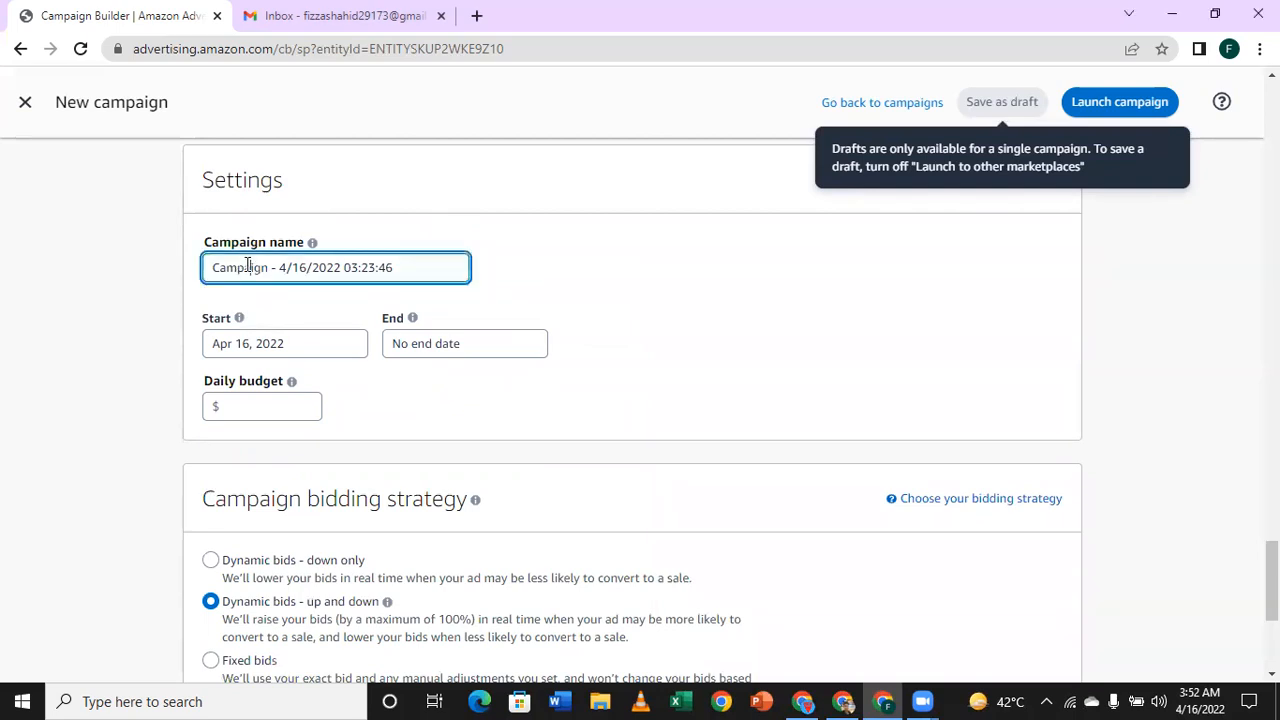
key(ctrl+a)
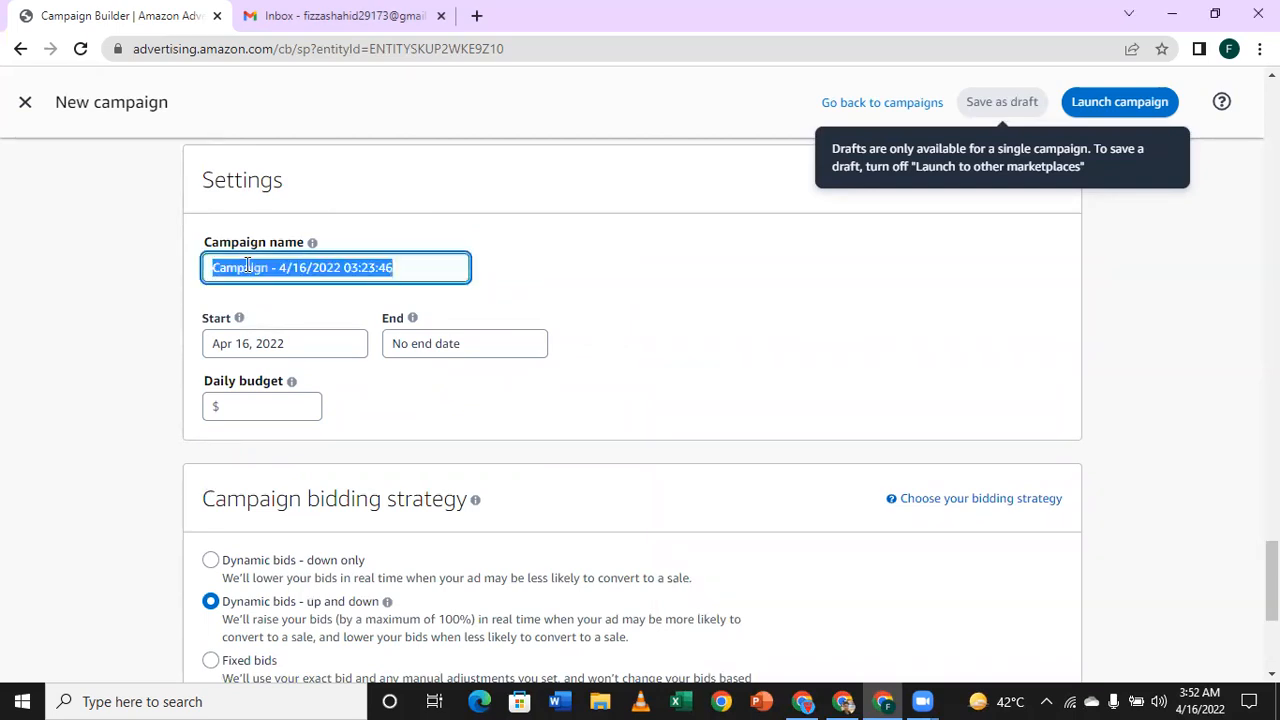
text(A)
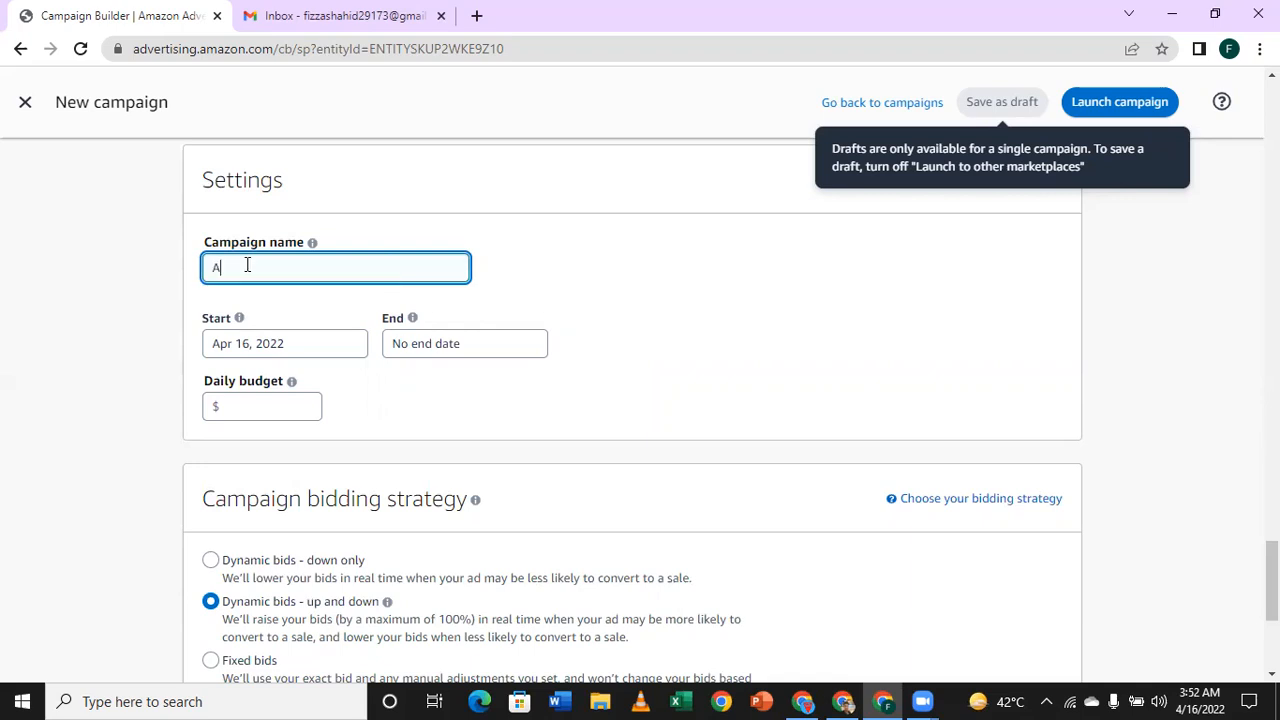
text(uto -)
key(Left)
key(Left)
key(Delete)
key(Home)
text(CS-)
Turn off the Complements, Substitutes and Loose match targeting groups under Automatic Targeting.
scroll(805, 340, up, 10)
scroll(810, 317, up, 10)
scroll(399, 389, down, 2)
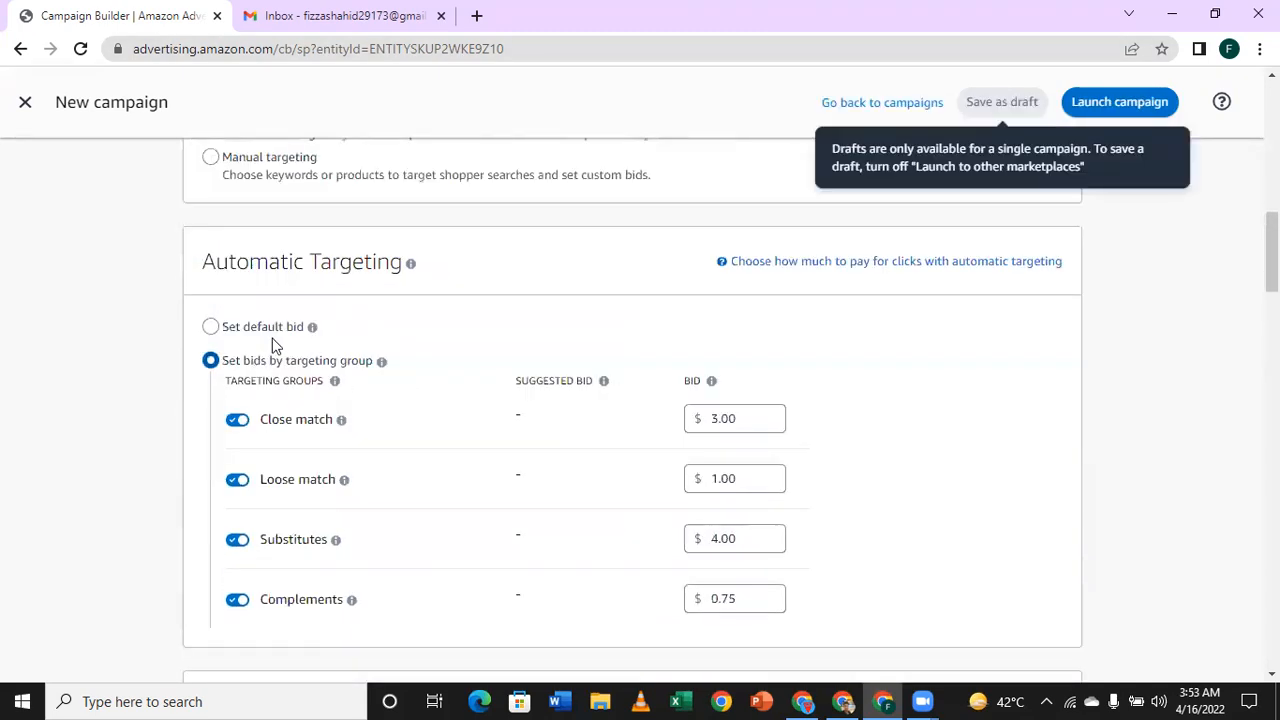
click(240, 599)
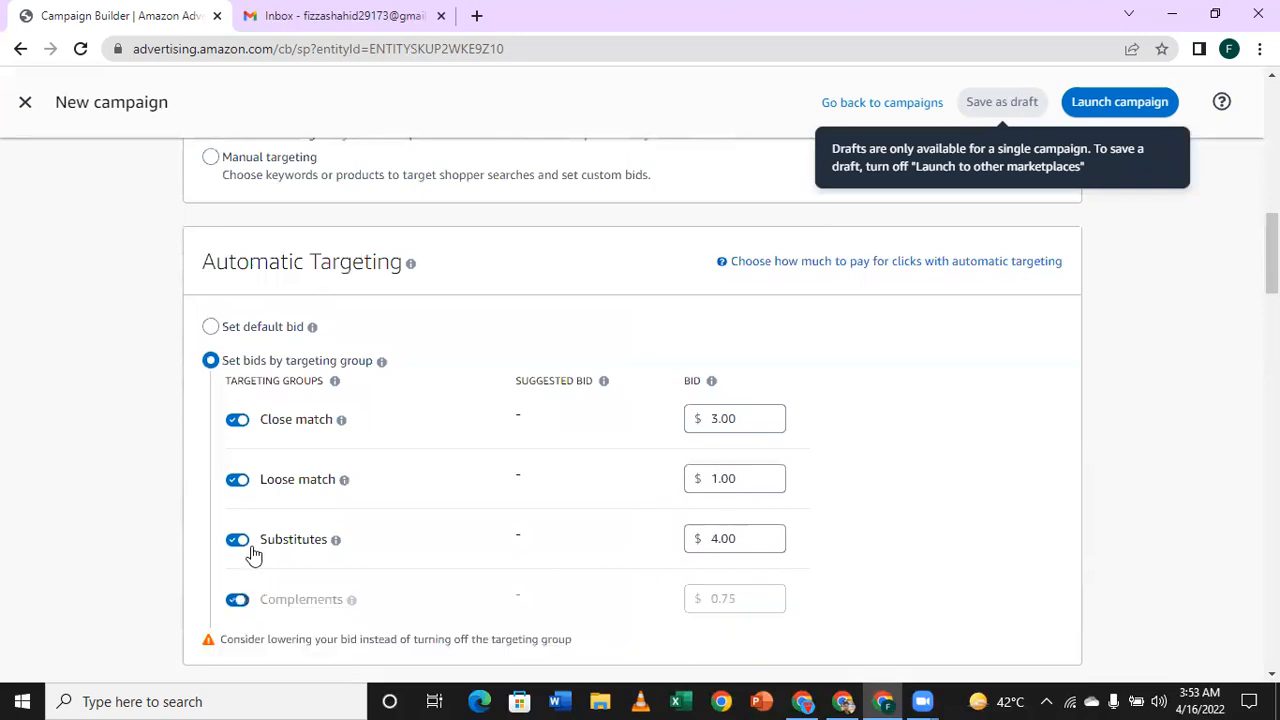
click(240, 481)
Complete the campaign name so it reads "CS- Auto - cLose Match 07 days- 16/04/22".
scroll(460, 410, down, 5)
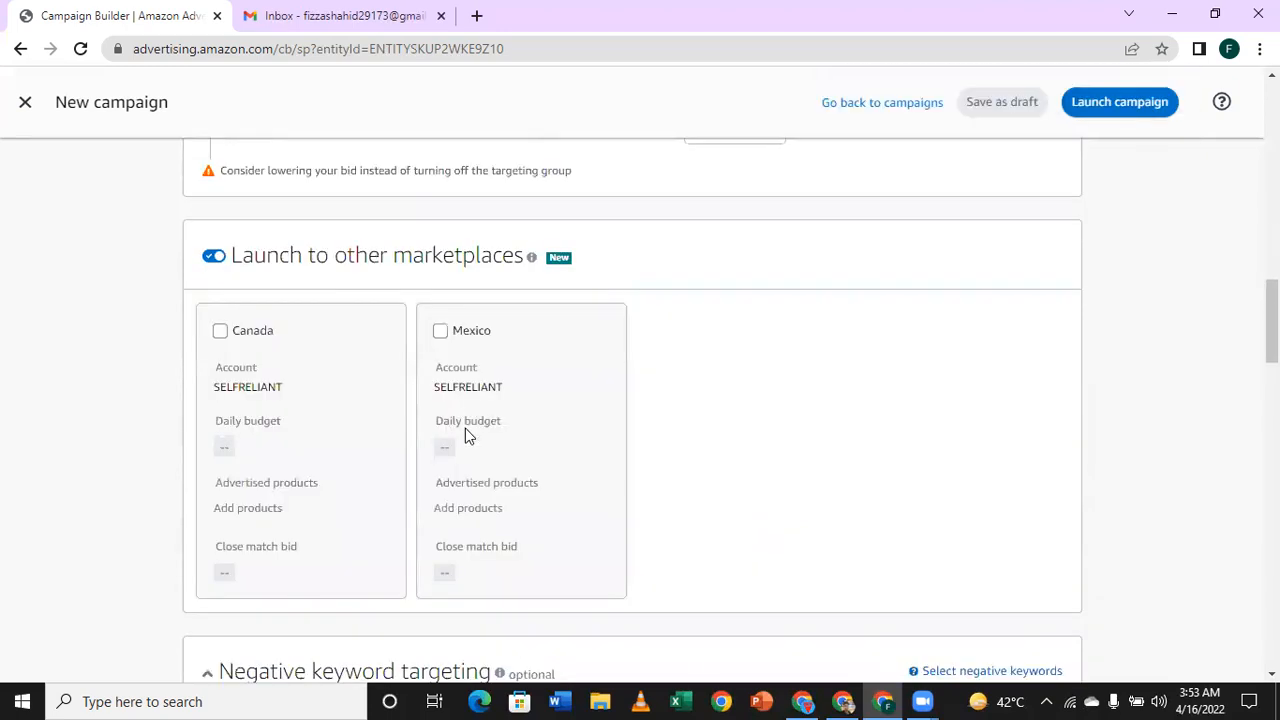
scroll(465, 420, down, 10)
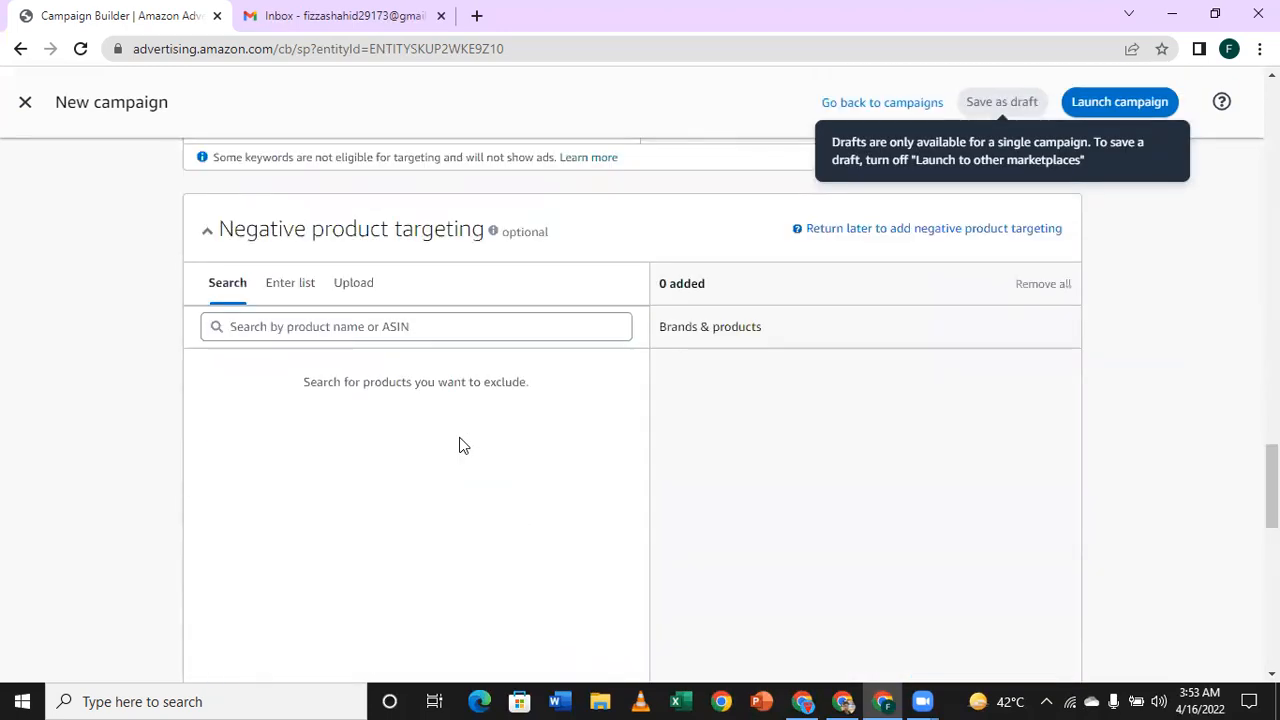
scroll(460, 445, down, 10)
click(314, 197)
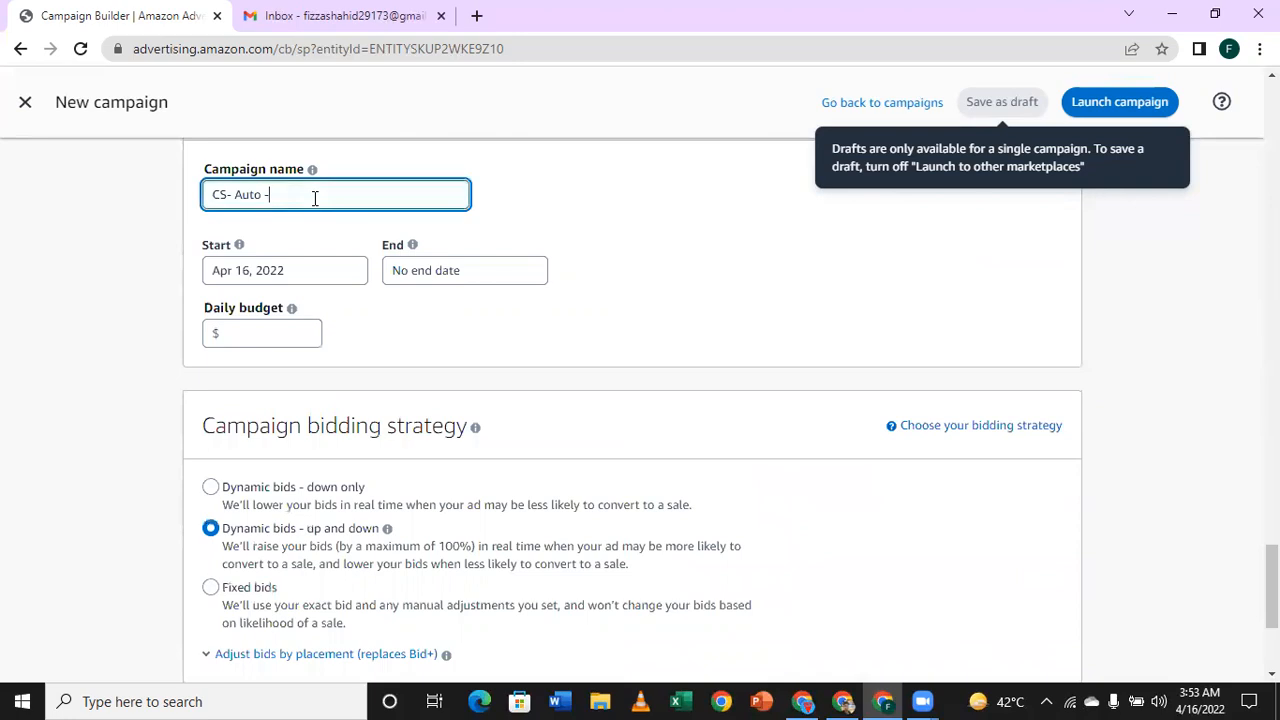
text(CS- Auto - cLose Match 16)
key(BackSpace)
key(BackSpace)
text(0)
text(7 days)
text(- 16/04/22)
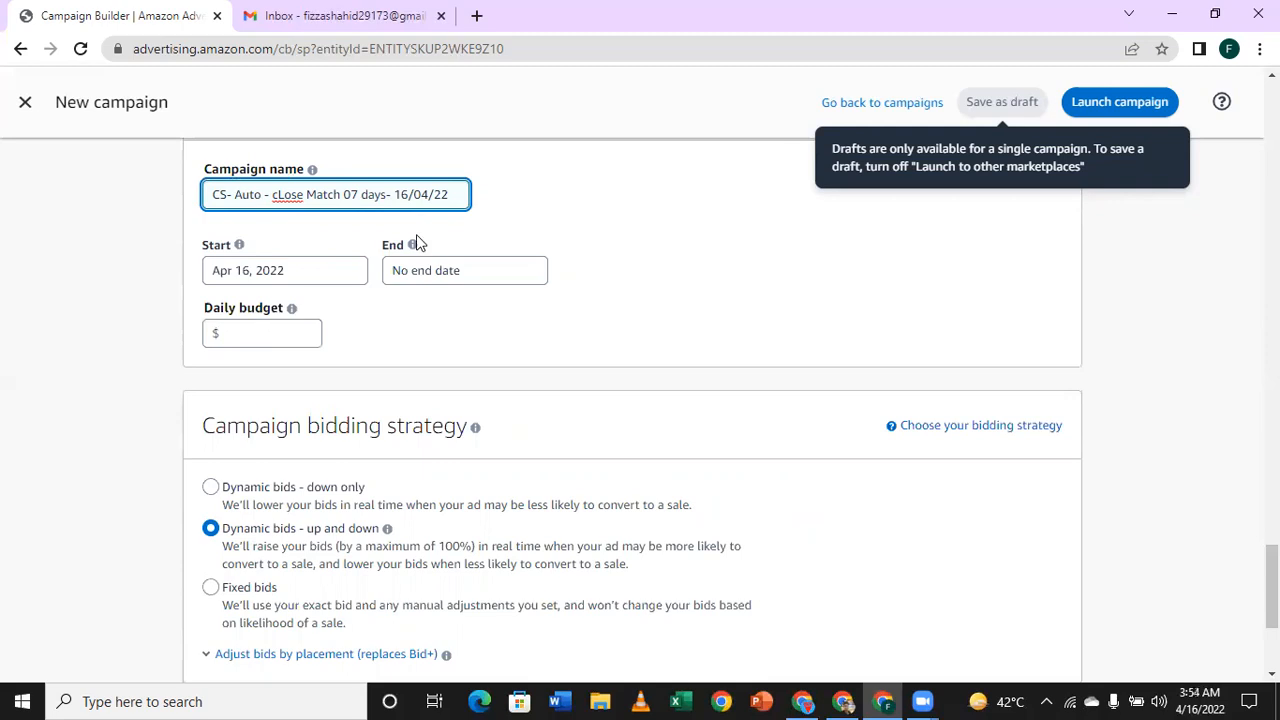
Set the campaign's end date to Oct 22, 2022.
click(281, 277)
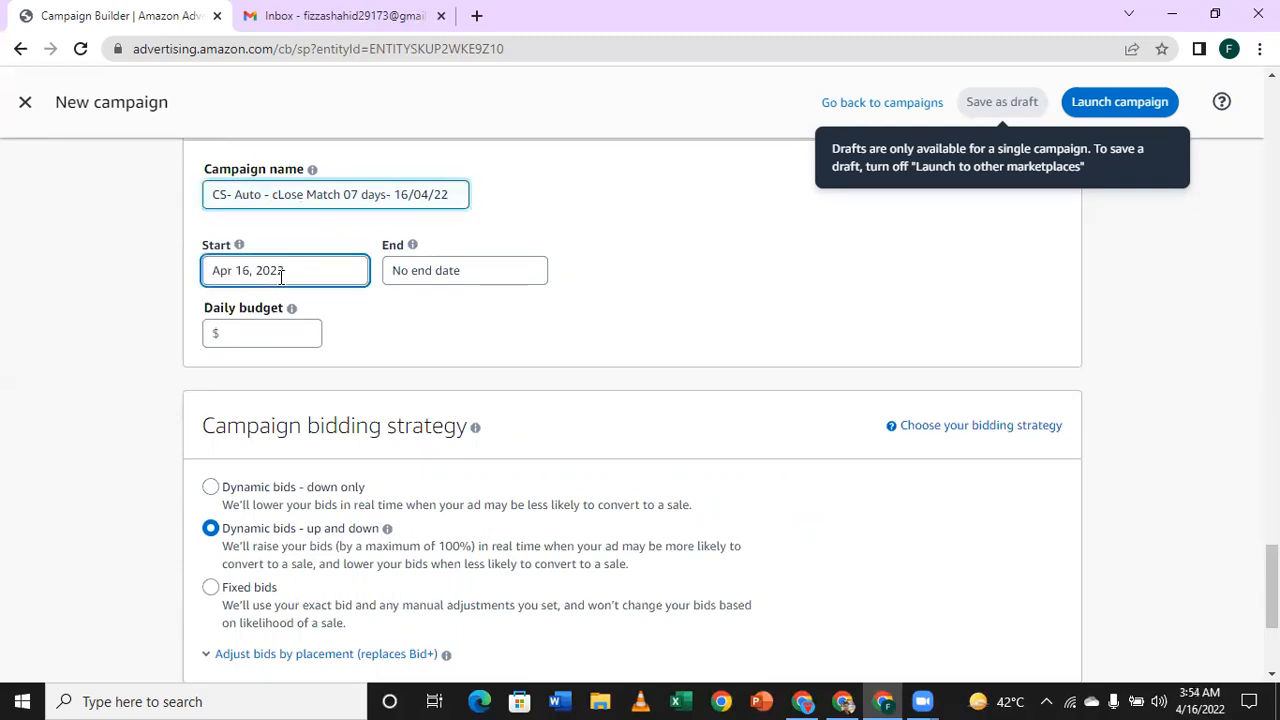
click(257, 272)
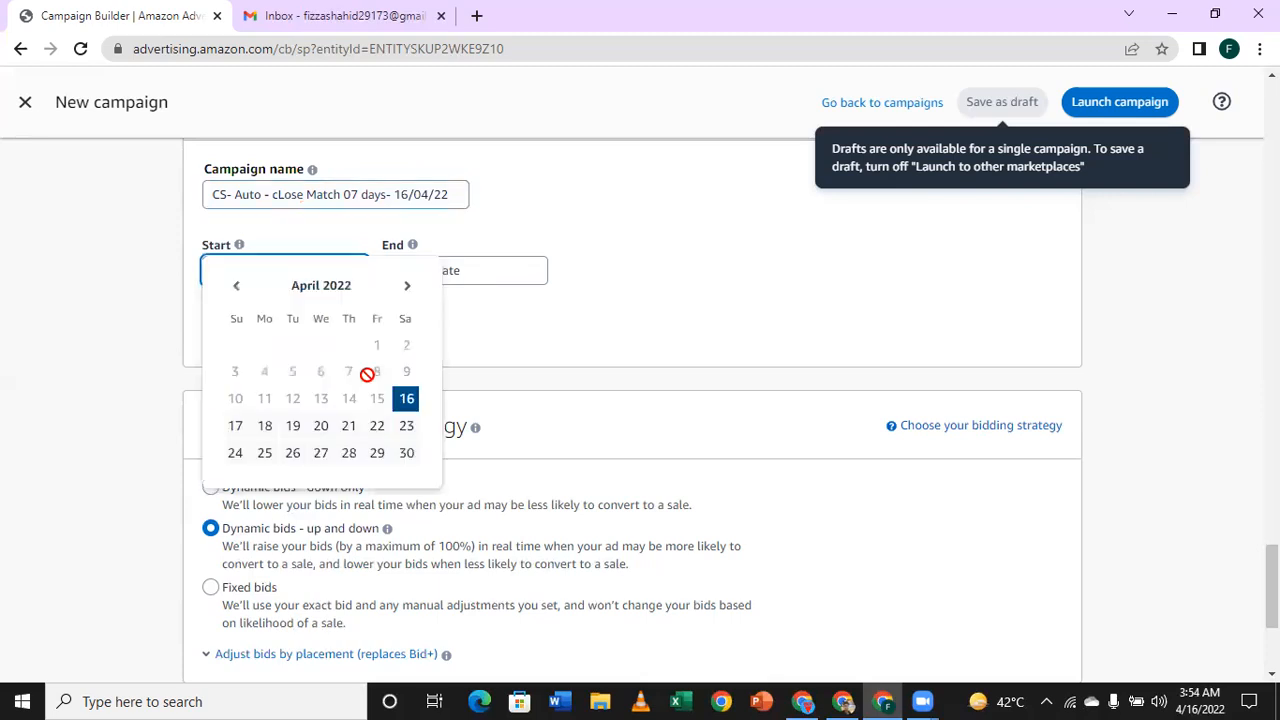
click(474, 276)
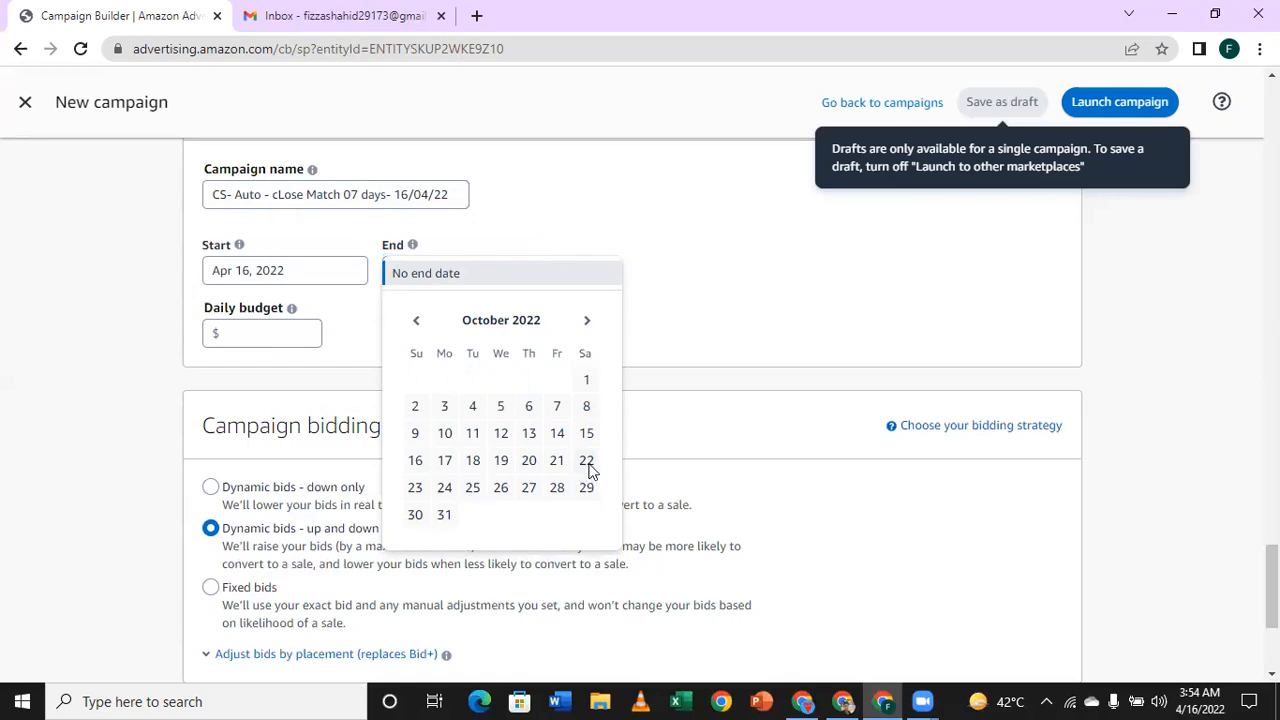
click(587, 462)
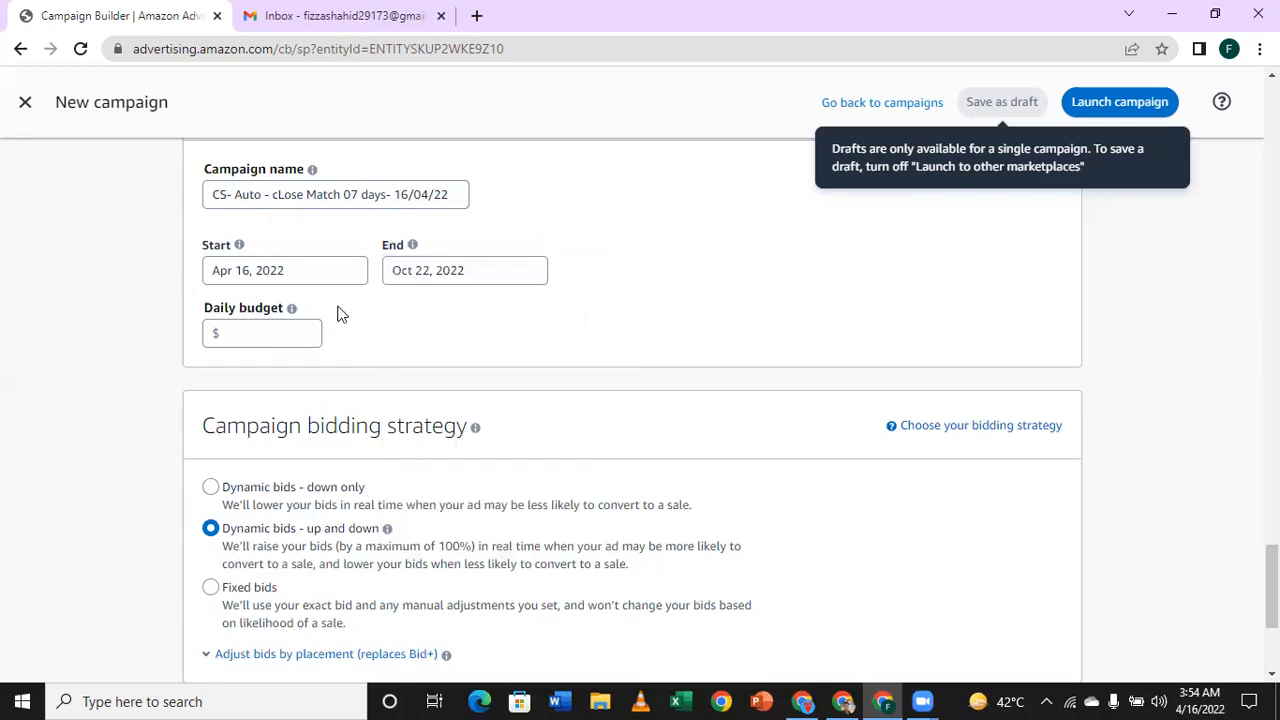
Set the campaign's daily budget to $10.00 and read the explanation of the daily budget.
click(294, 335)
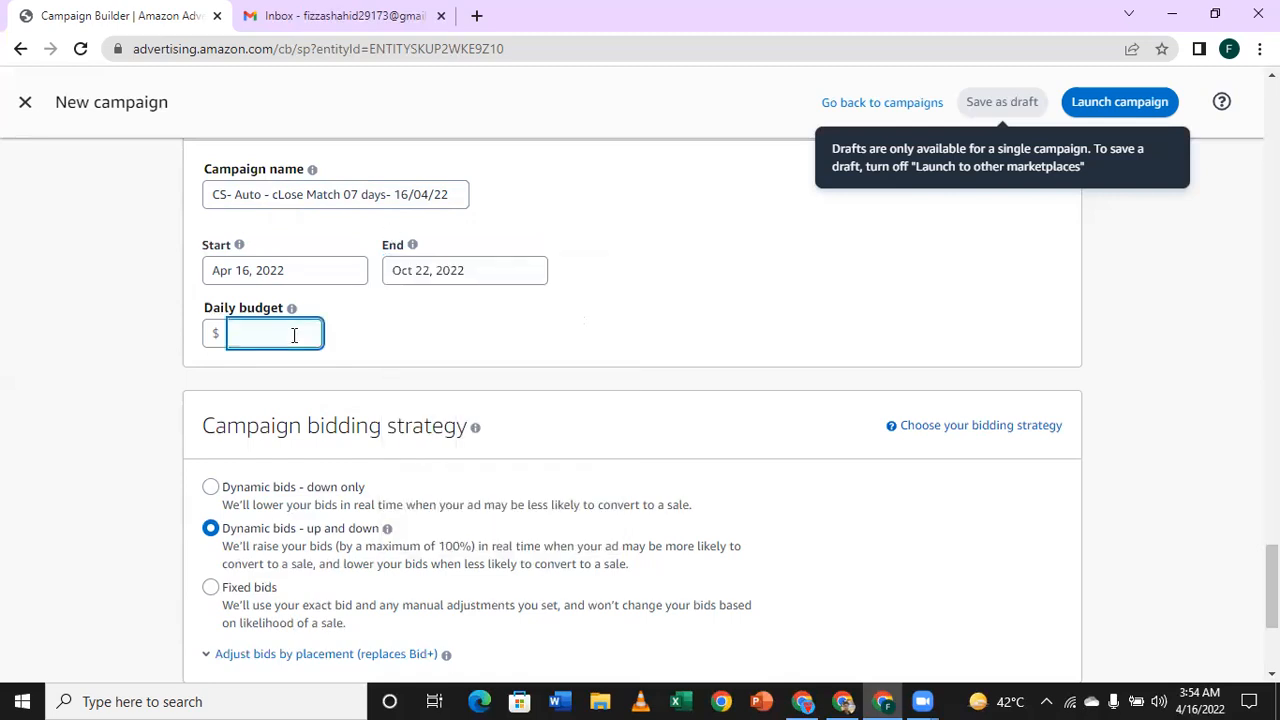
text(10)
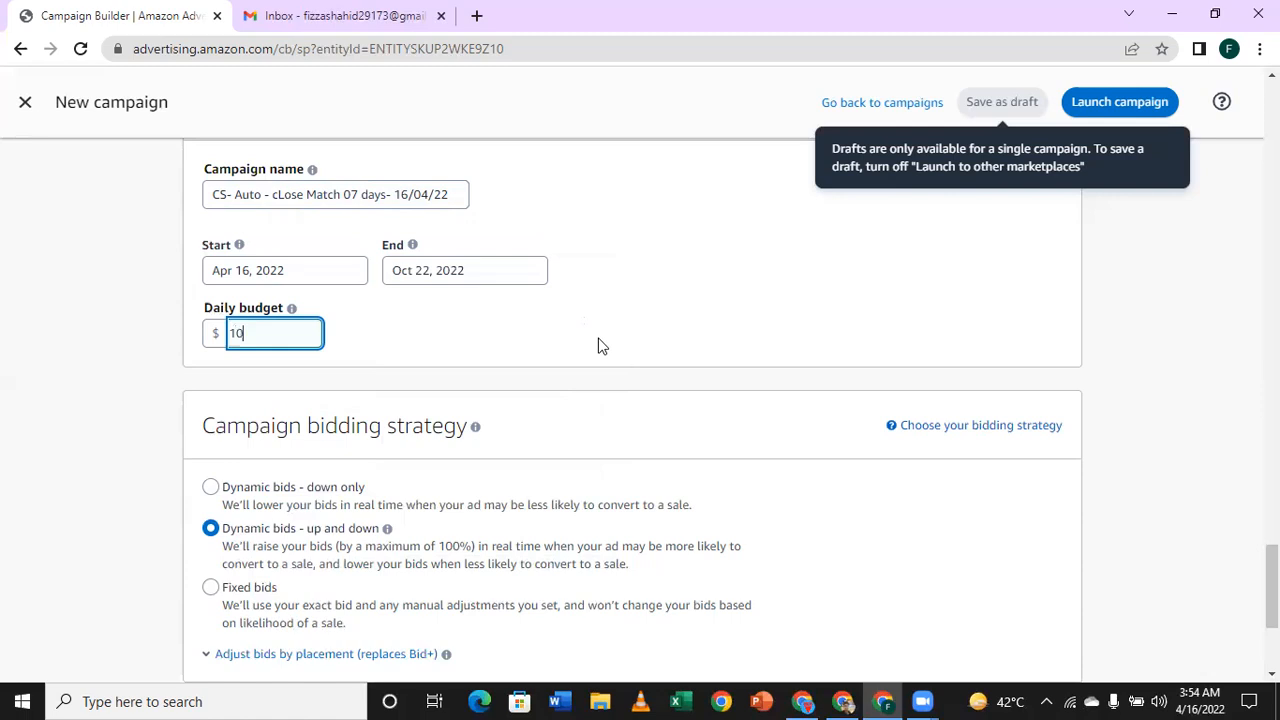
click(598, 345)
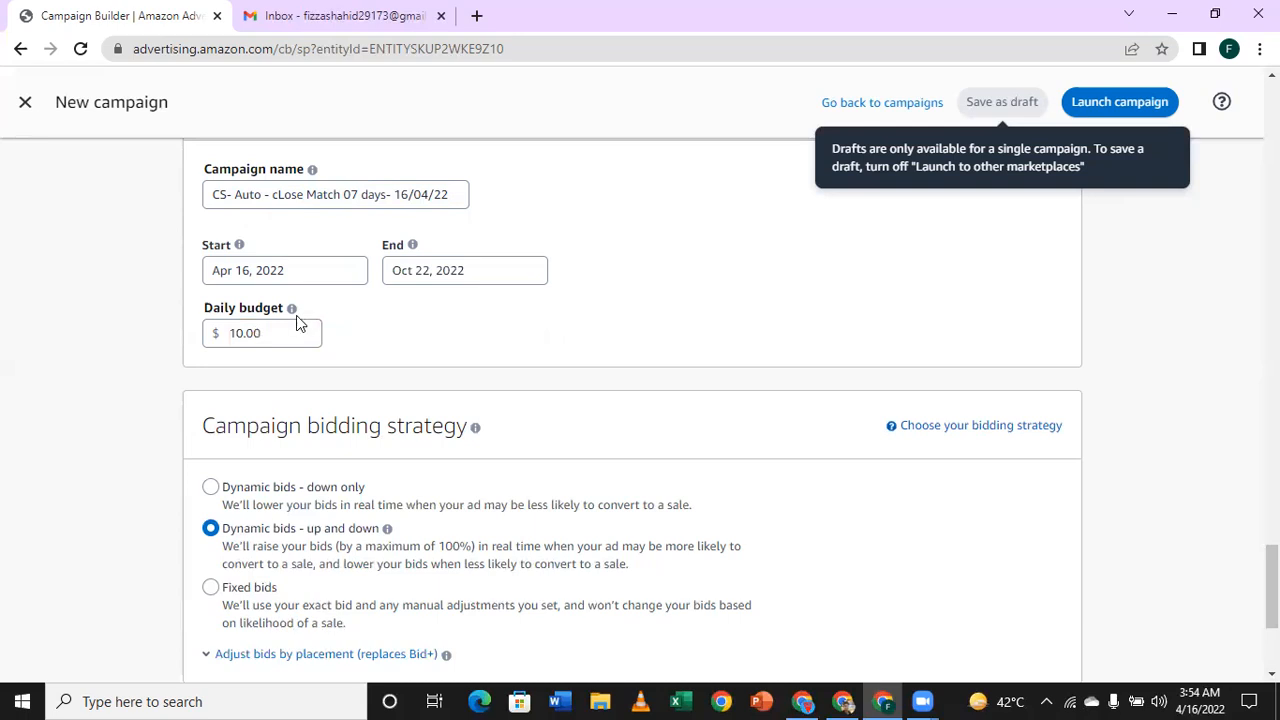
mouse_move(292, 310)
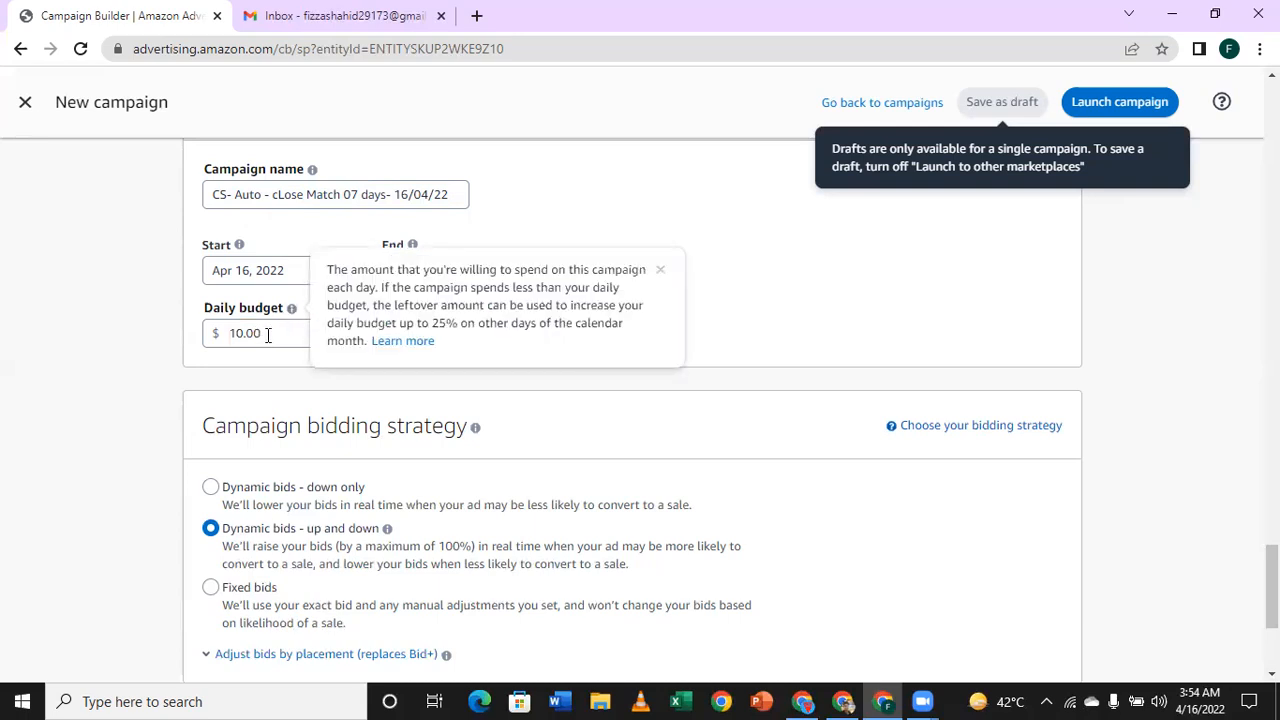
click(268, 335)
click(512, 348)
click(258, 332)
click(638, 293)
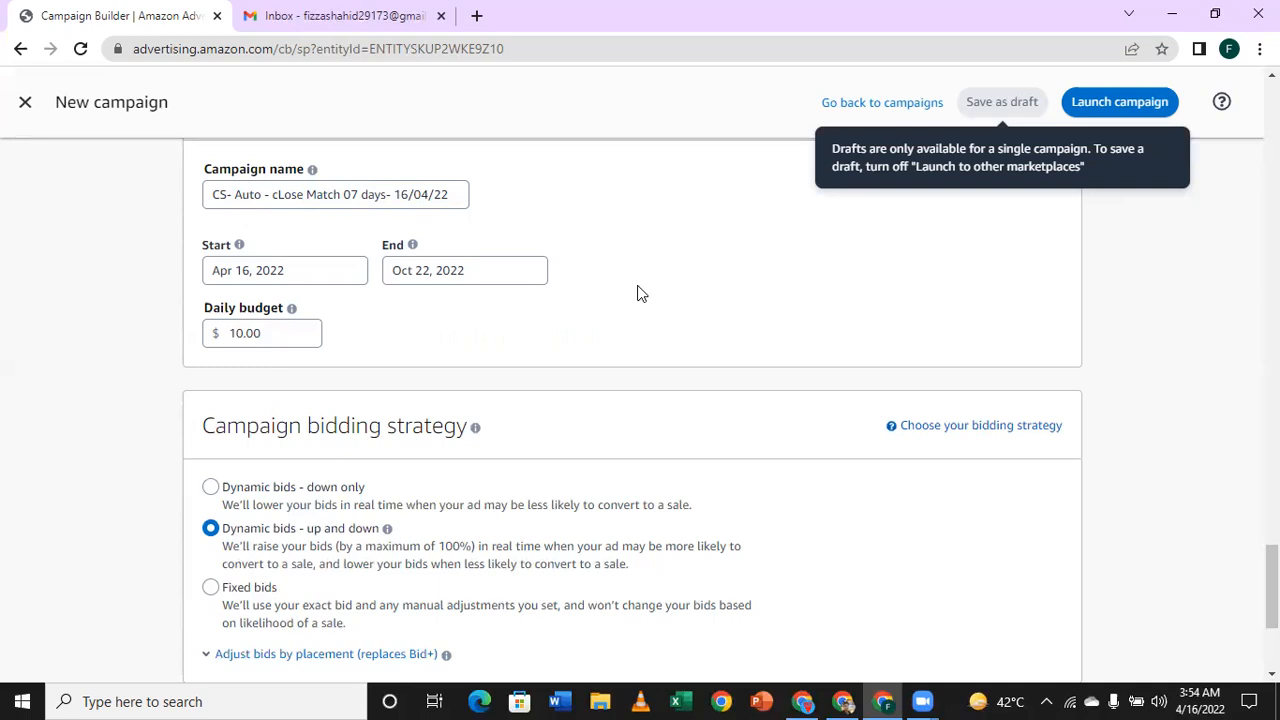
Review the automatic targeting bids, other marketplaces, negative targeting and campaign settings of the new campaign.
scroll(637, 292, up, 5)
scroll(651, 293, up, 13)
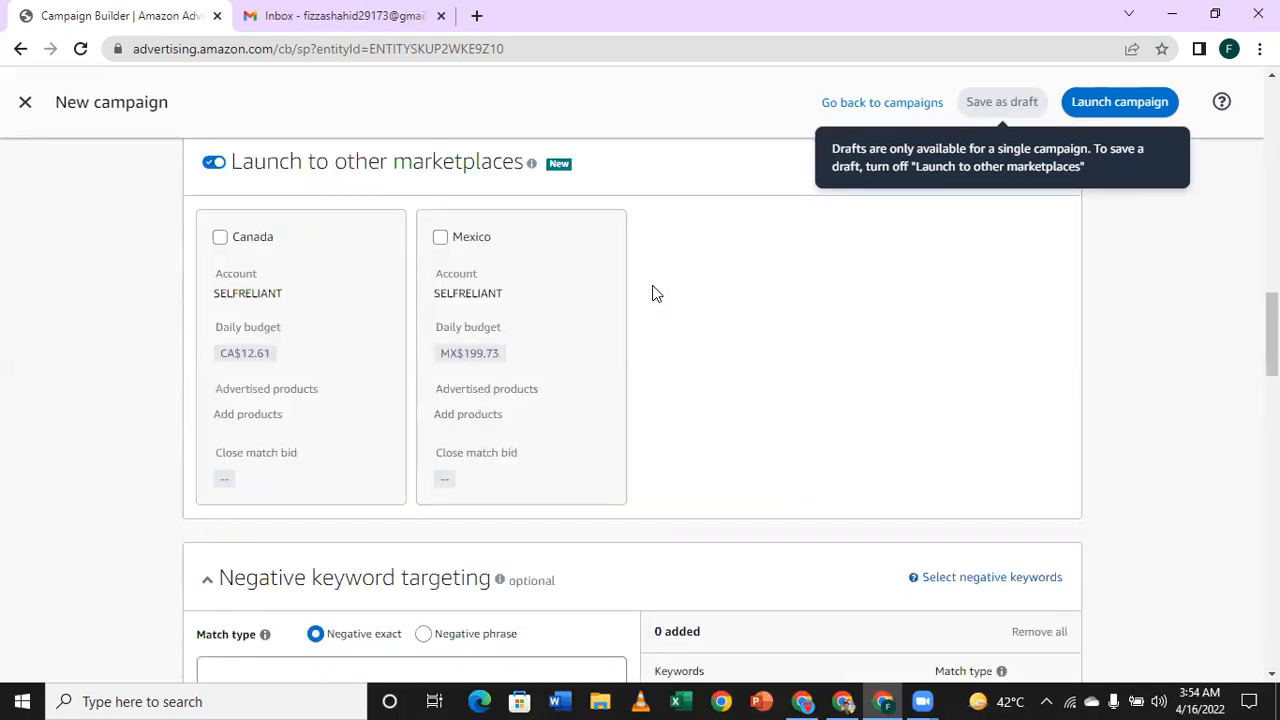
scroll(655, 293, up, 3)
scroll(655, 294, up, 2)
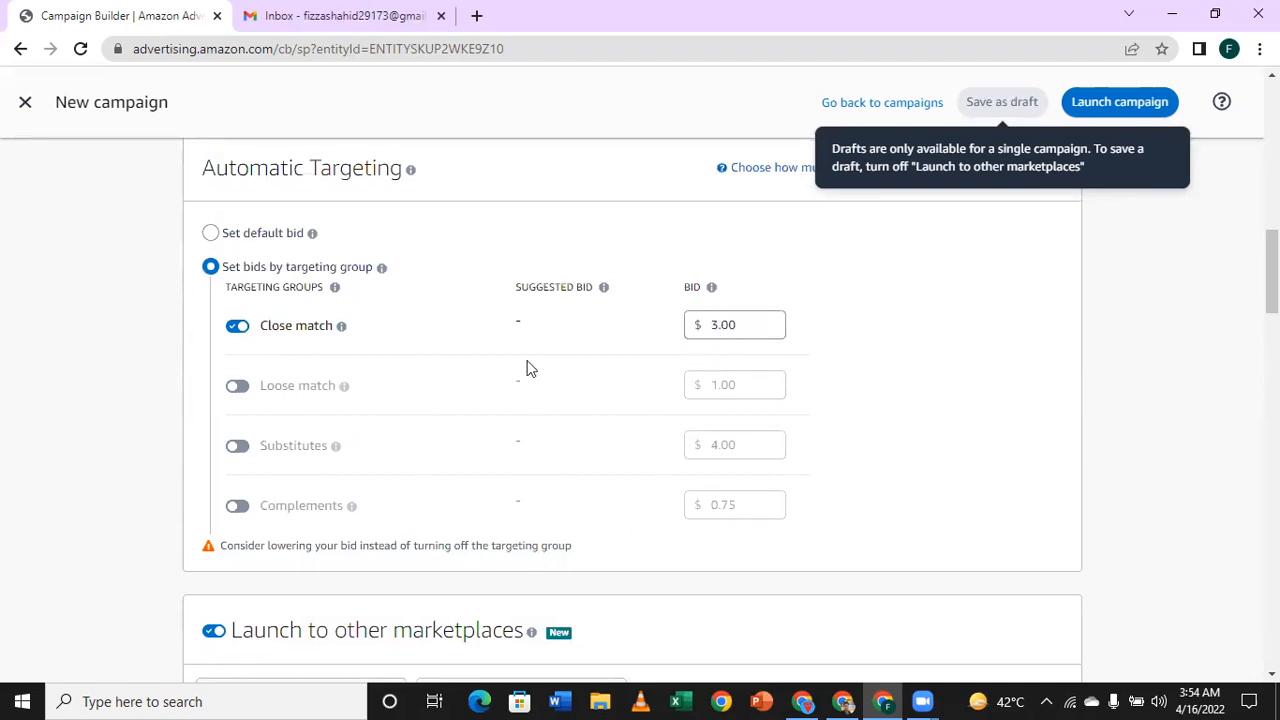
scroll(520, 380, down, 5)
scroll(514, 394, down, 5)
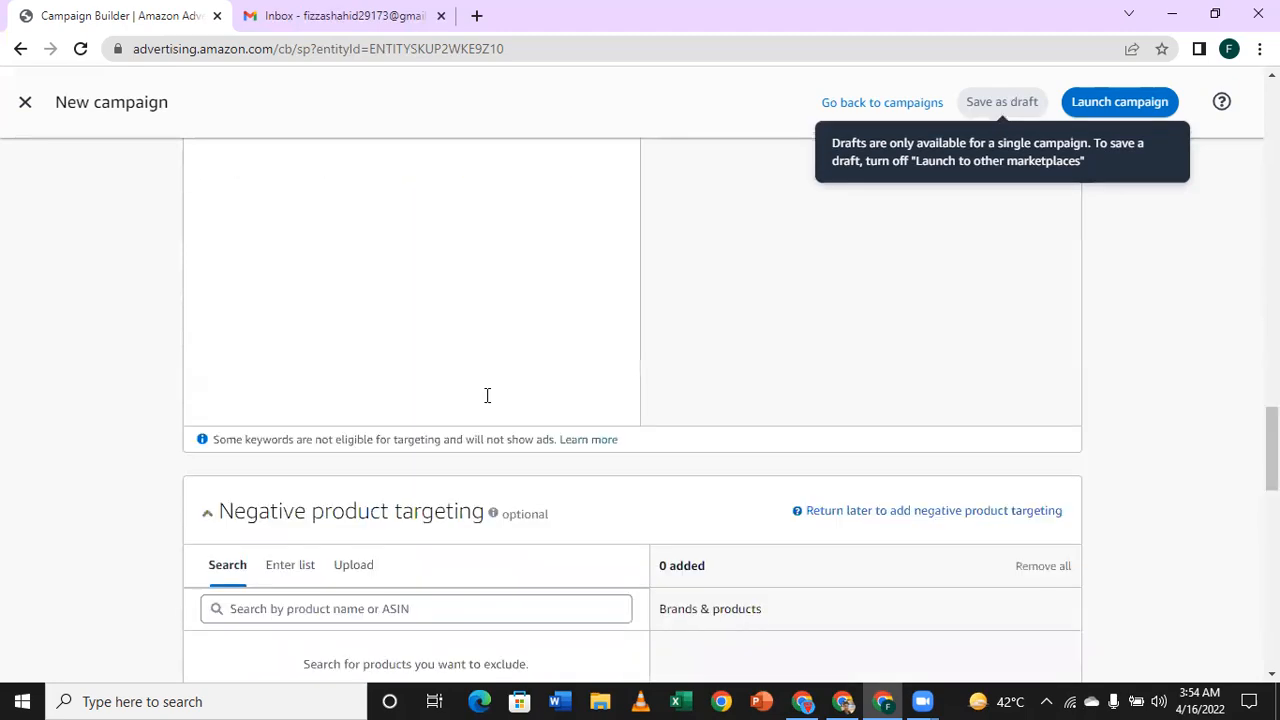
scroll(487, 398, down, 3)
scroll(443, 394, down, 5)
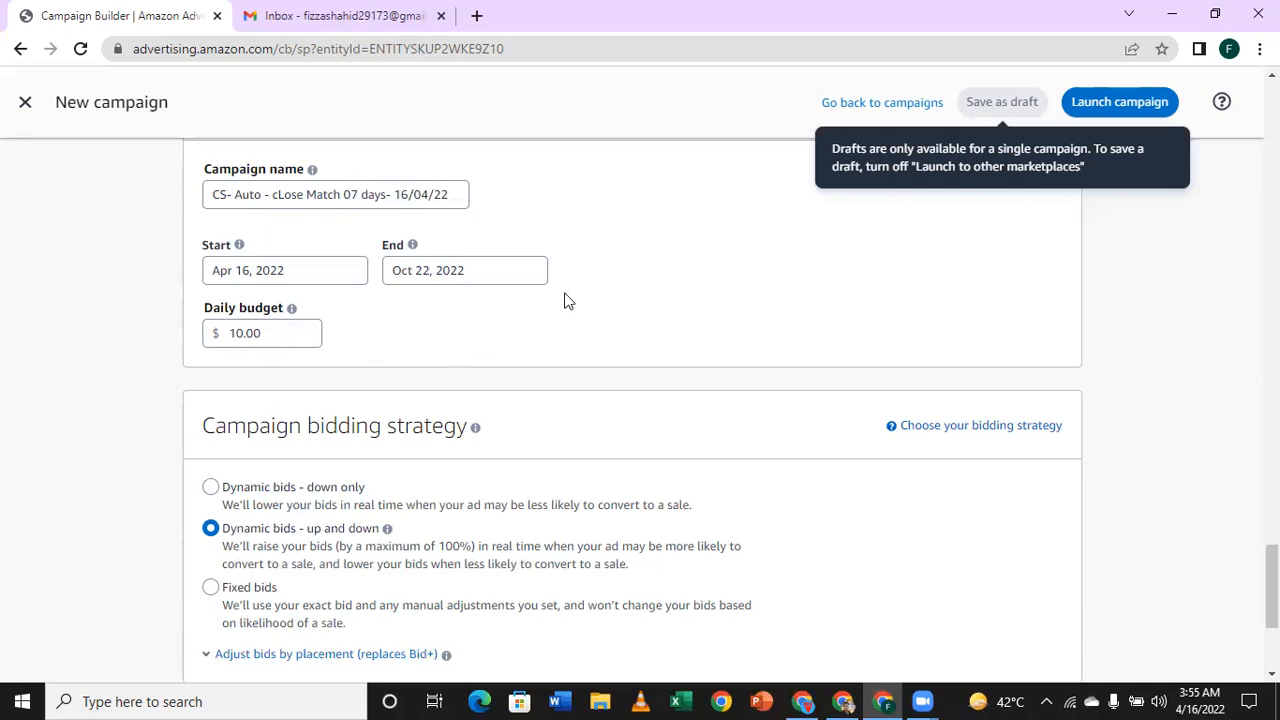
scroll(806, 296, up, 20)
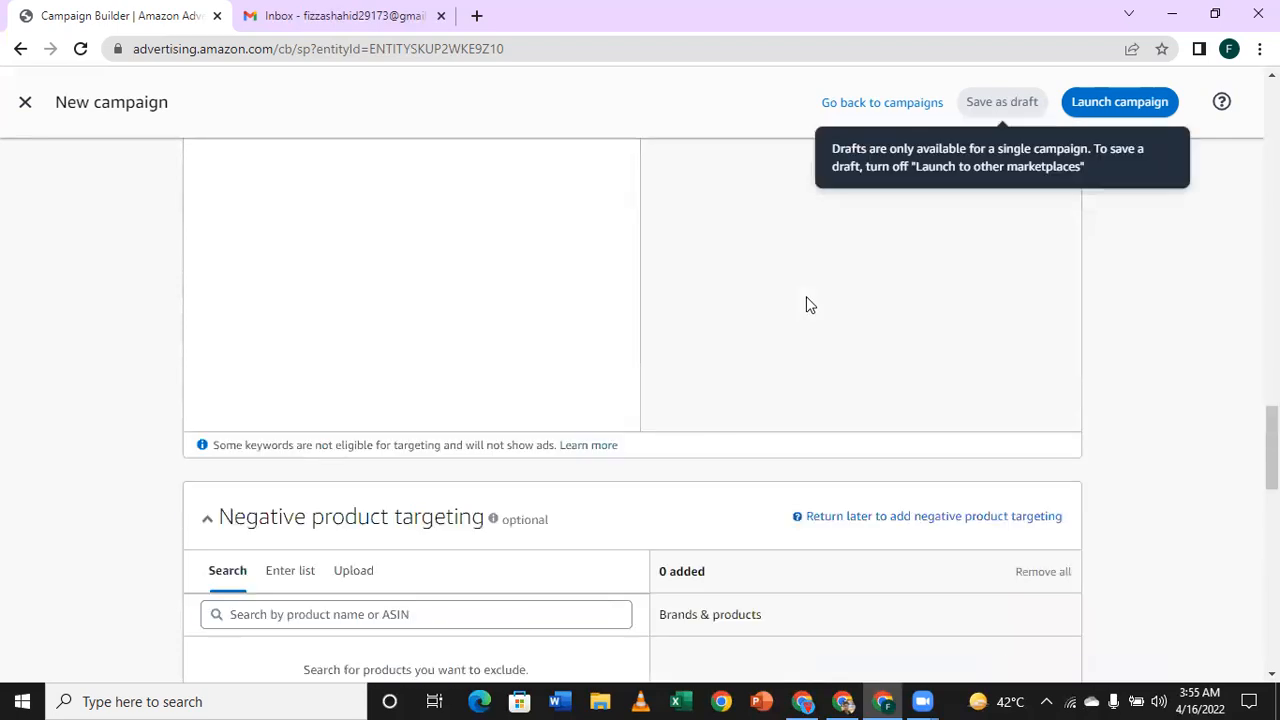
scroll(786, 334, up, 5)
scroll(743, 514, down, 2)
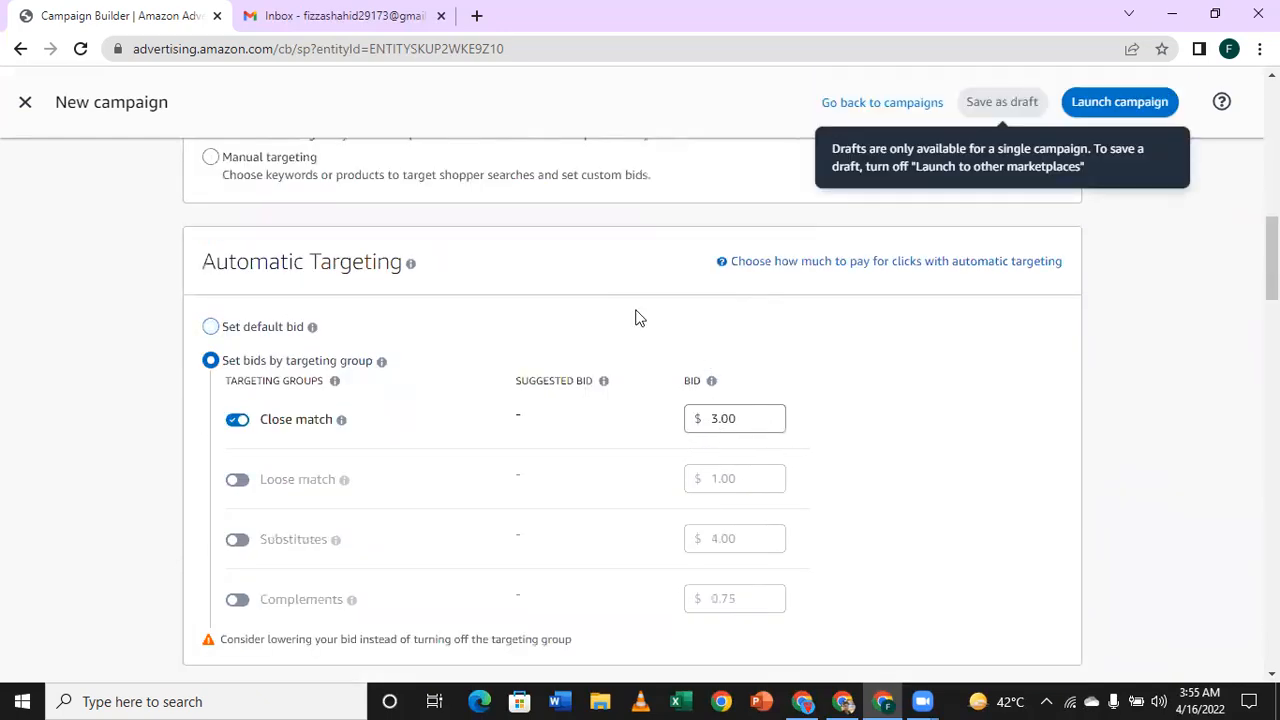
scroll(795, 426, down, 12)
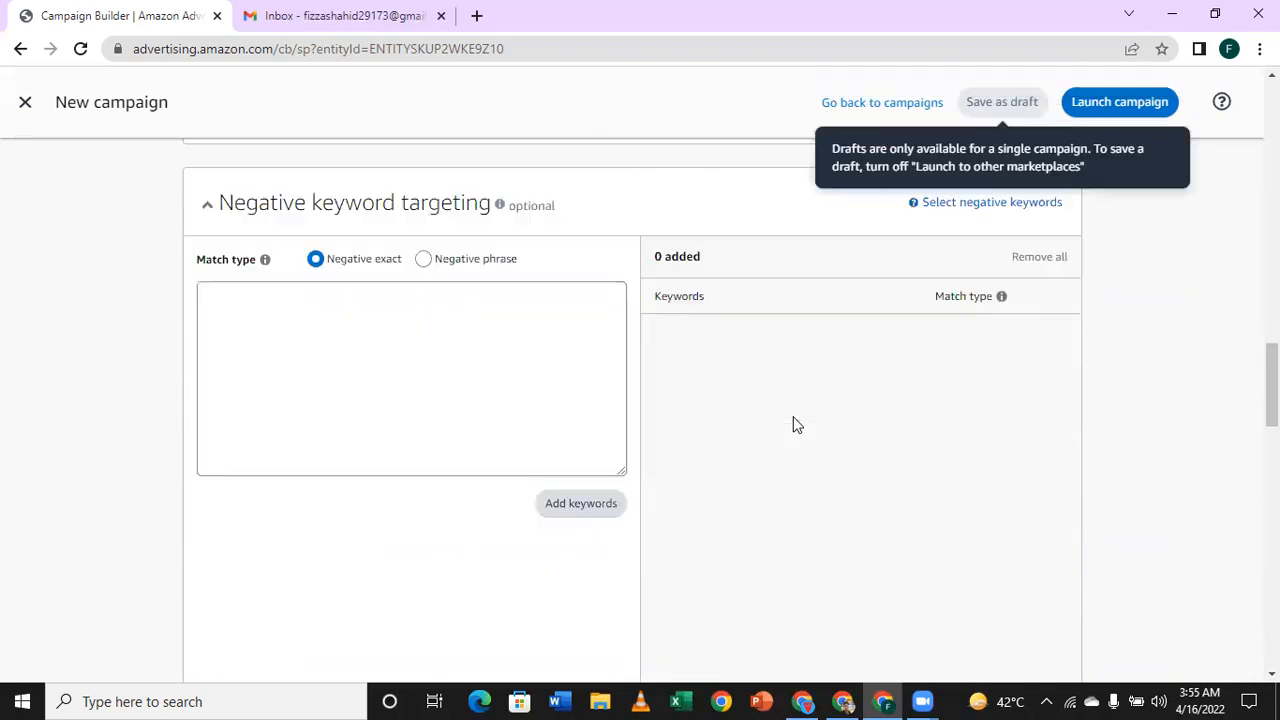
scroll(791, 416, down, 10)
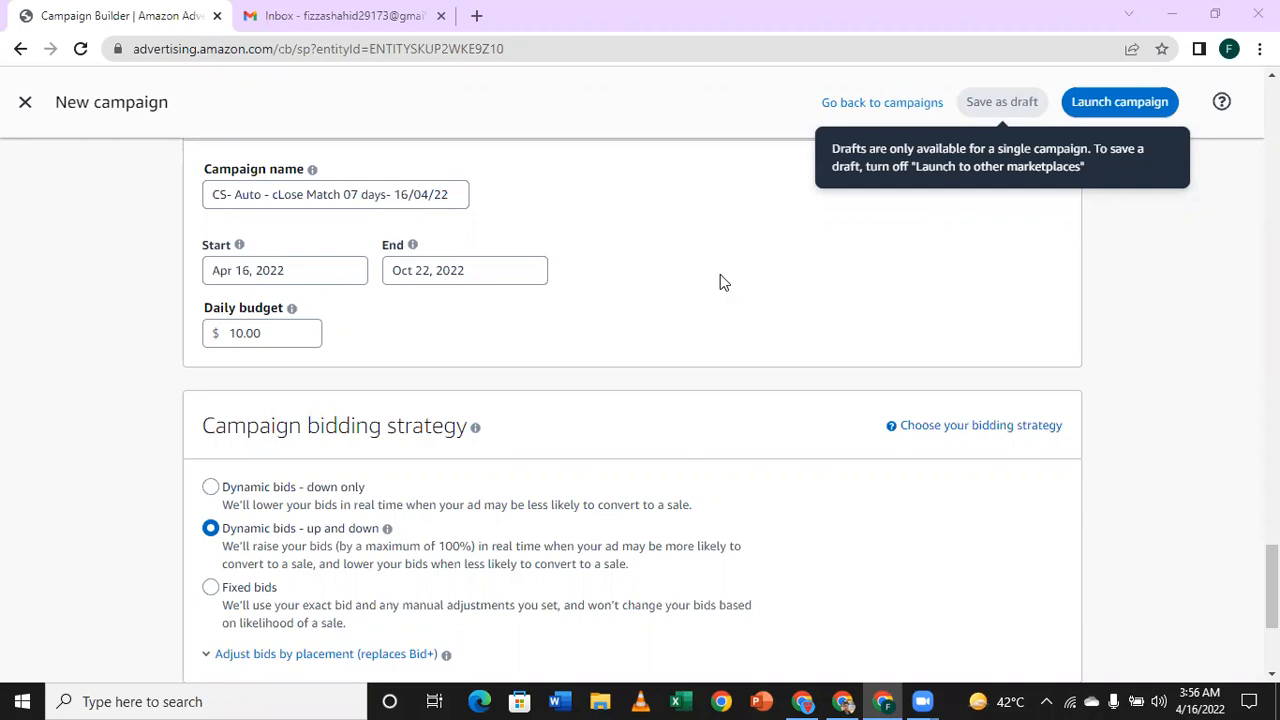
Set the bid for the Close match targeting group to $1.00.
scroll(727, 296, up, 10)
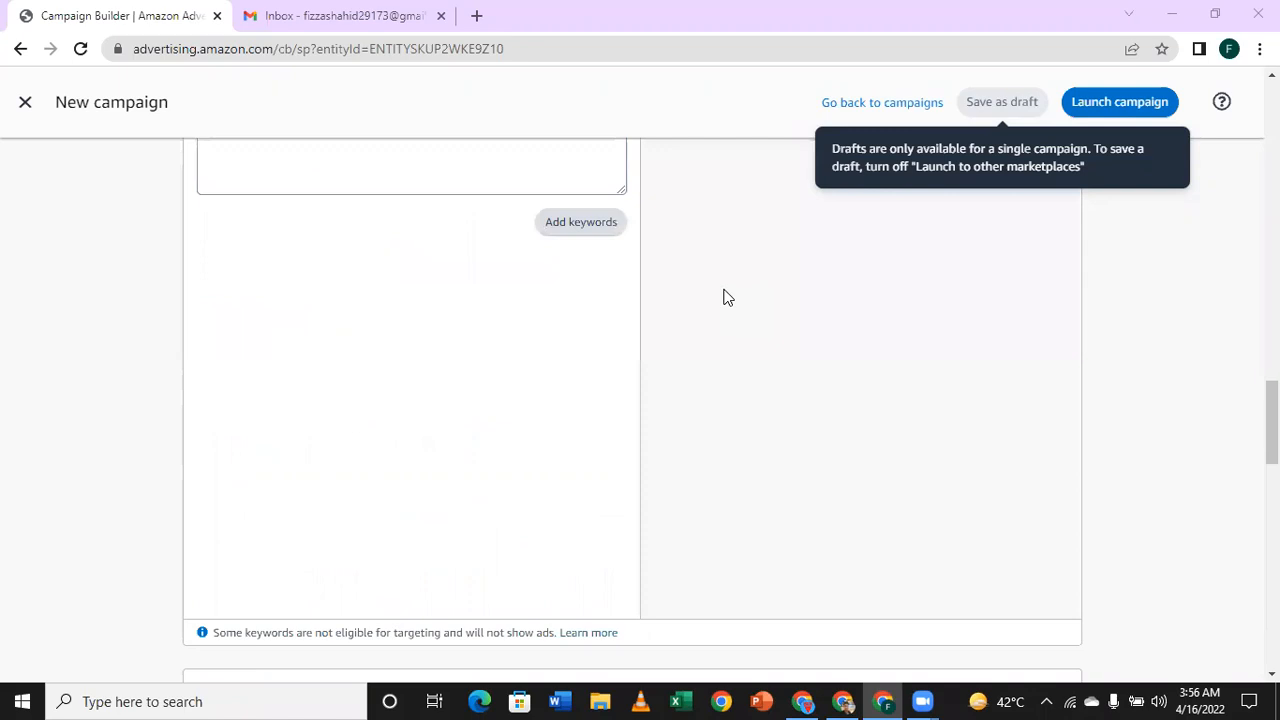
scroll(727, 296, up, 5)
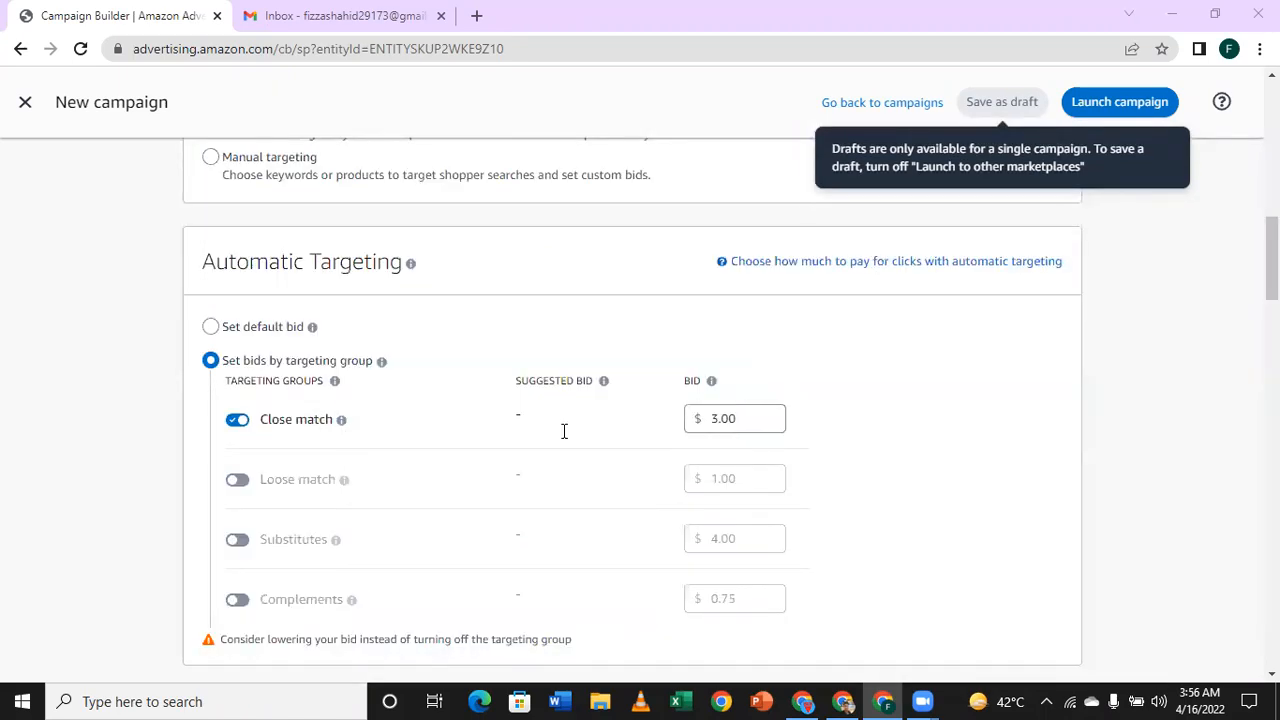
click(716, 421)
key(BackSpace)
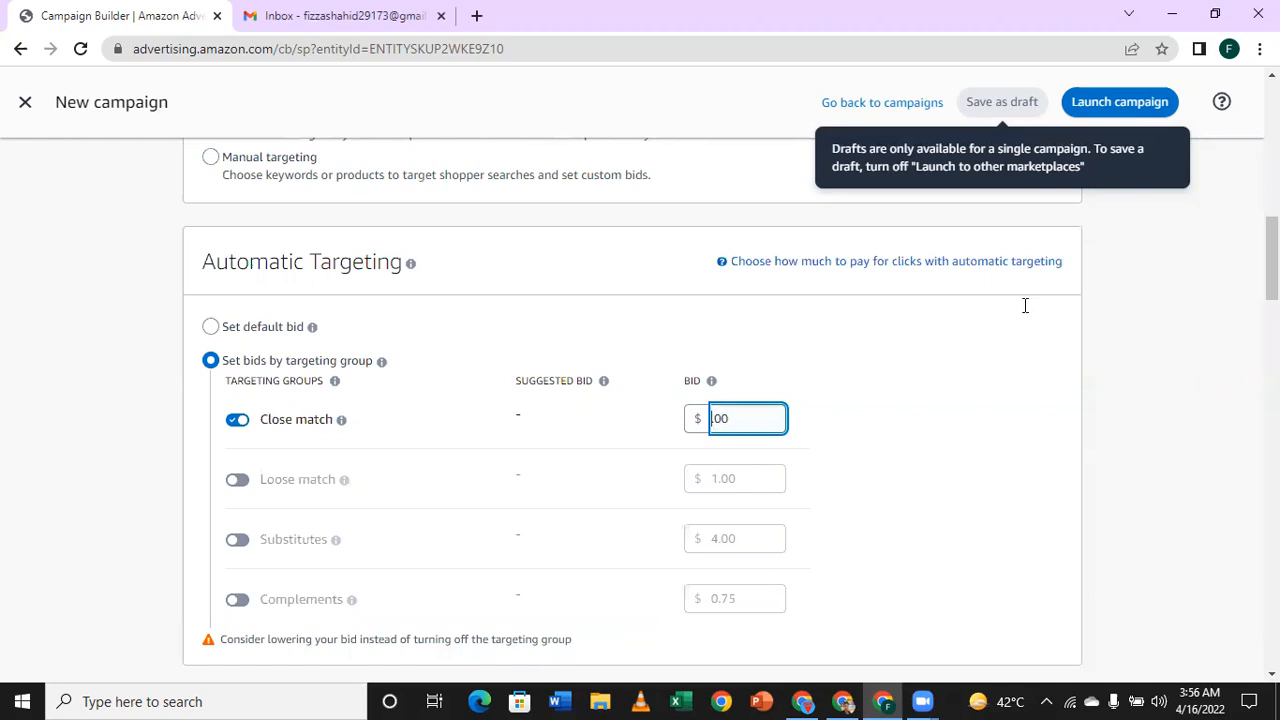
text(1)
click(937, 418)
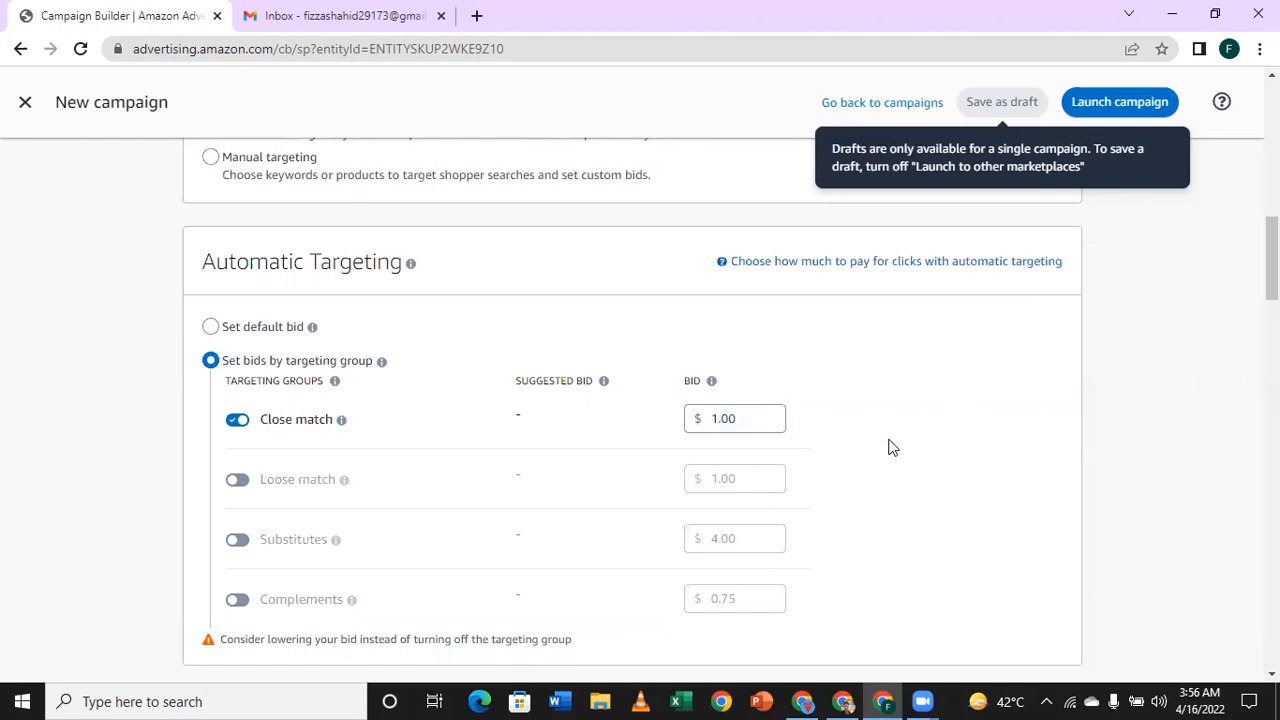
Review the new campaign's Close match bid, other marketplaces, negative targeting, campaign settings and bidding strategy options.
scroll(892, 447, down, 10)
scroll(890, 451, down, 3)
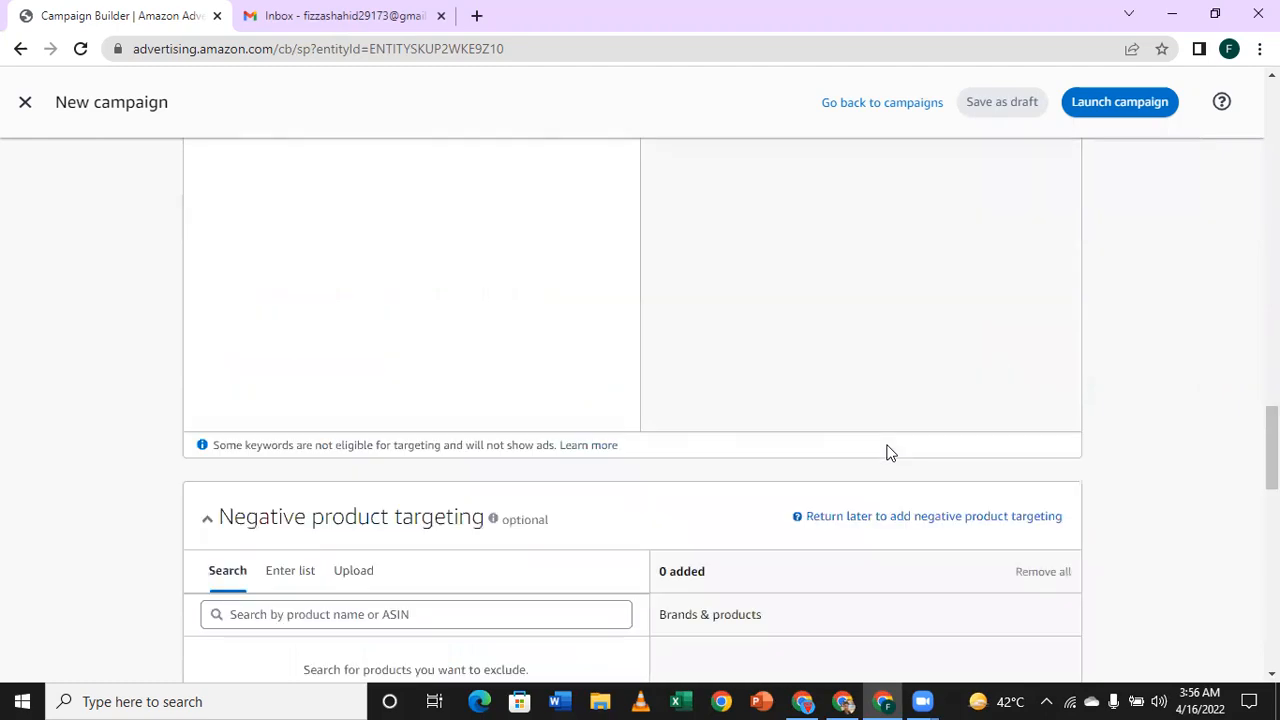
scroll(860, 454, down, 10)
scroll(330, 360, down, 2)
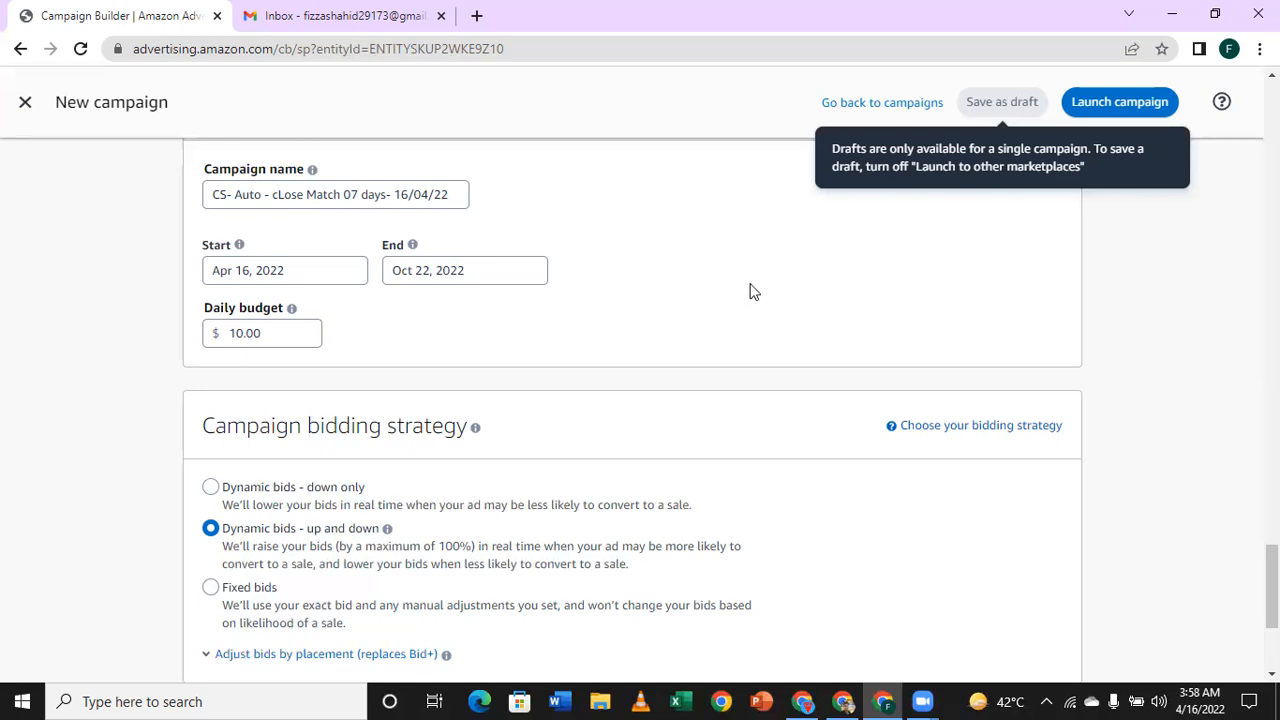
scroll(683, 320, up, 10)
scroll(772, 334, up, 15)
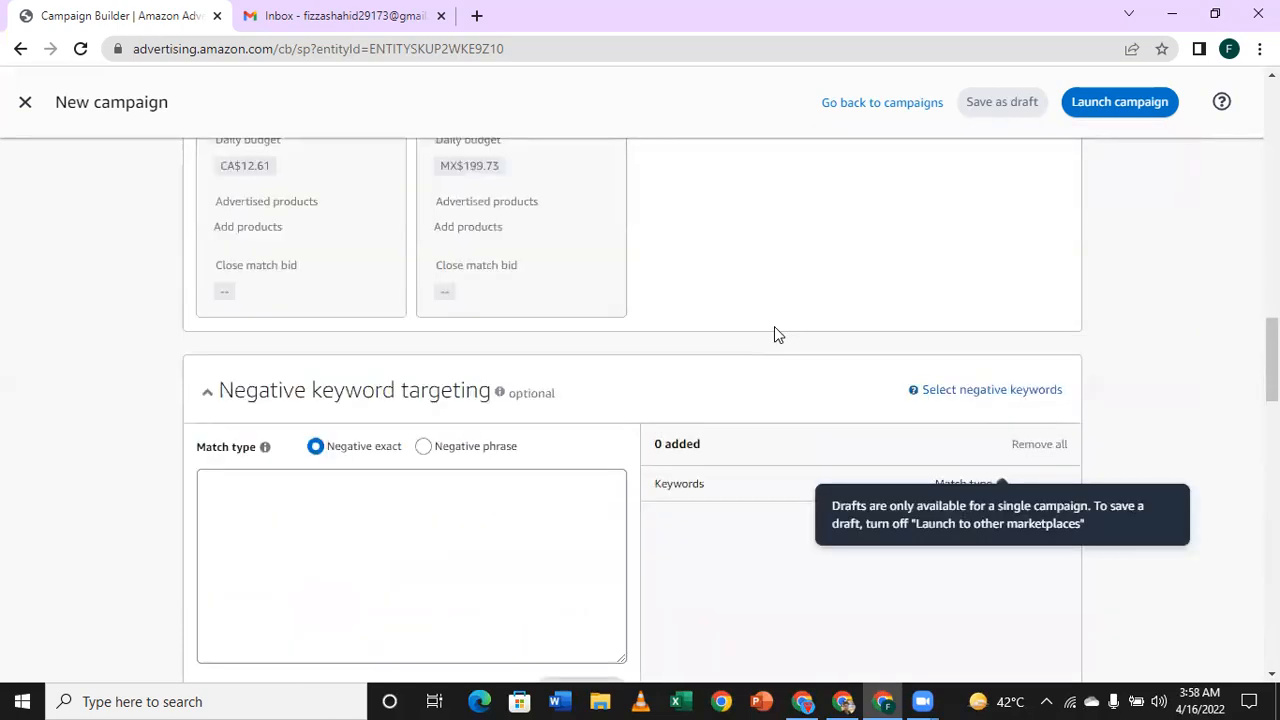
scroll(743, 512, down, 20)
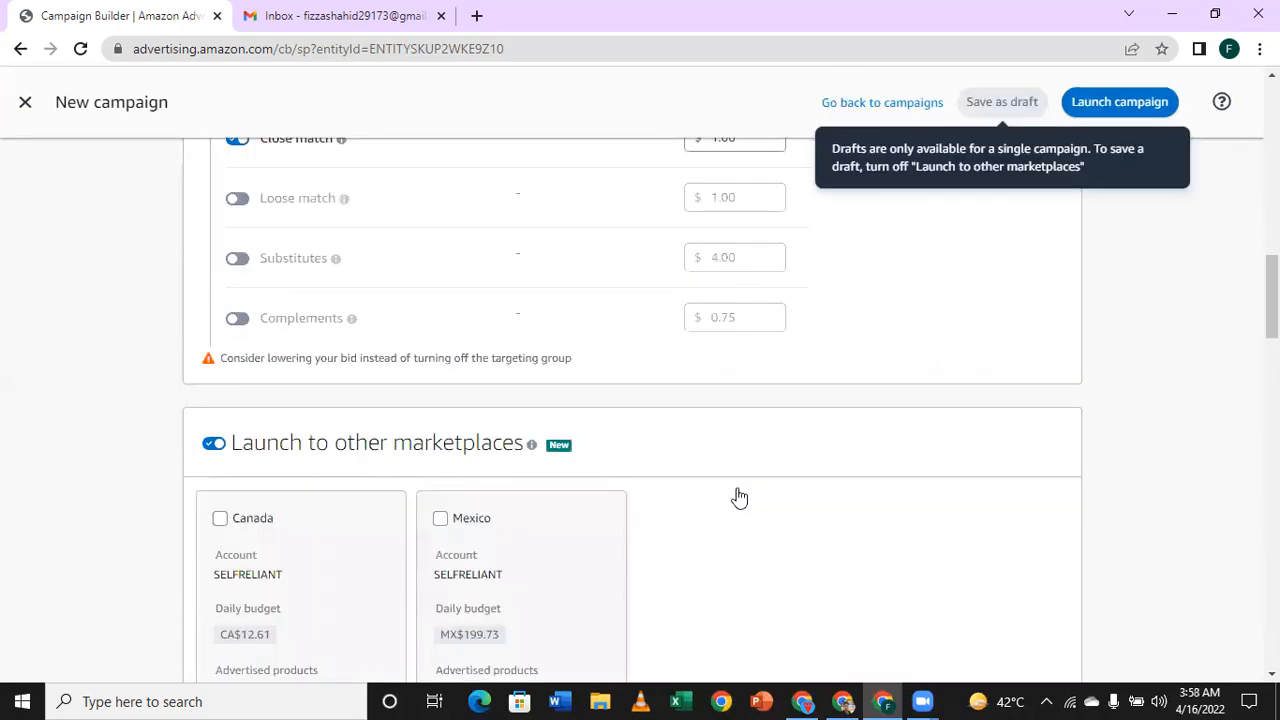
scroll(350, 420, down, 10)
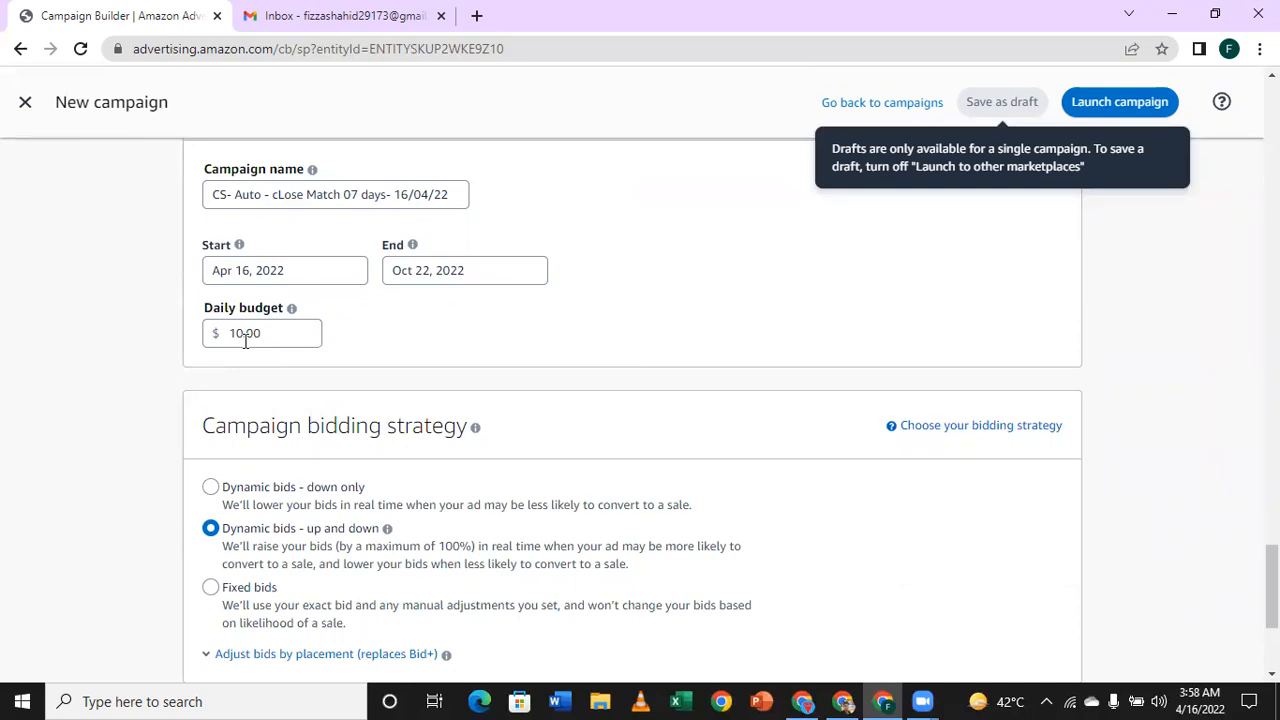
scroll(310, 430, down, 2)
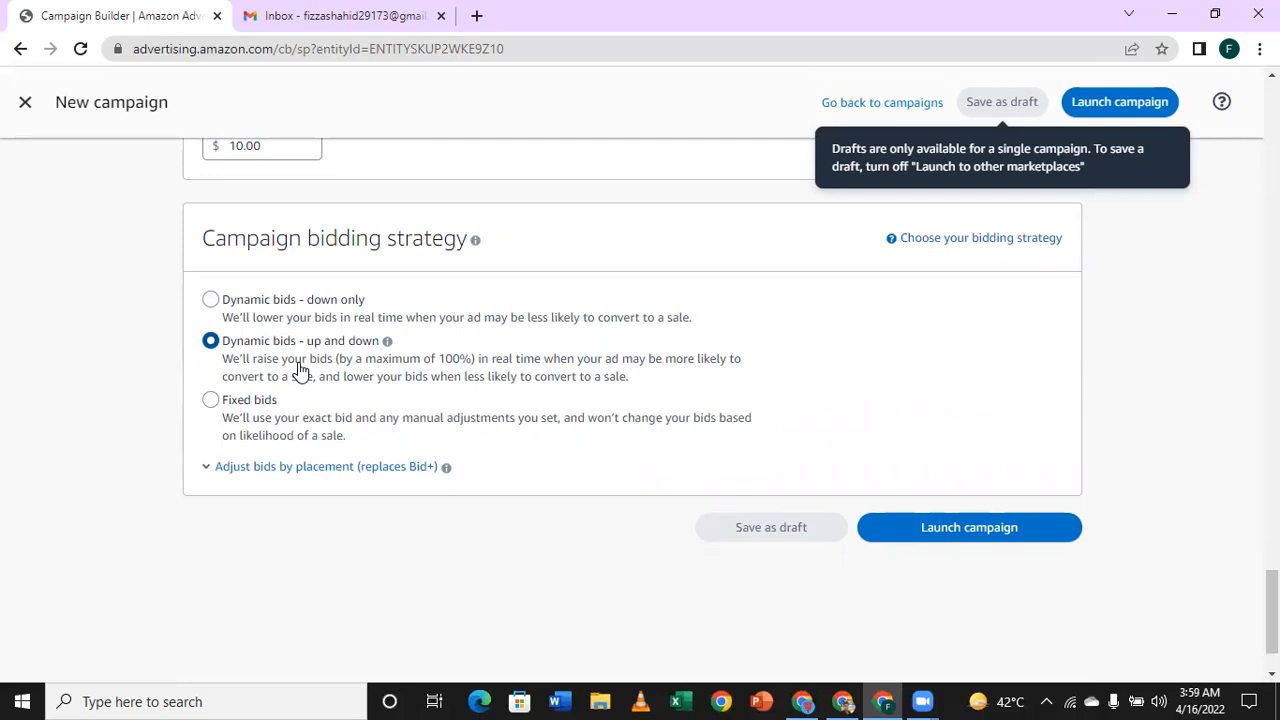
scroll(743, 337, up, 15)
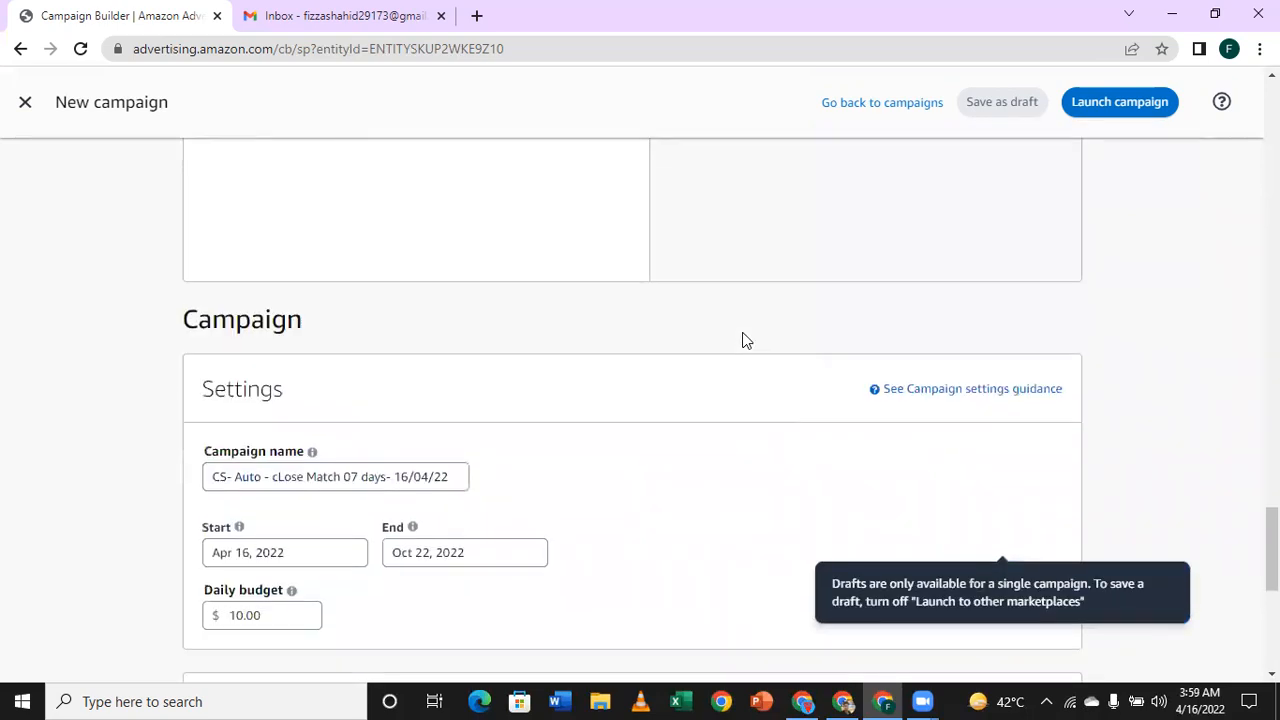
scroll(757, 336, up, 8)
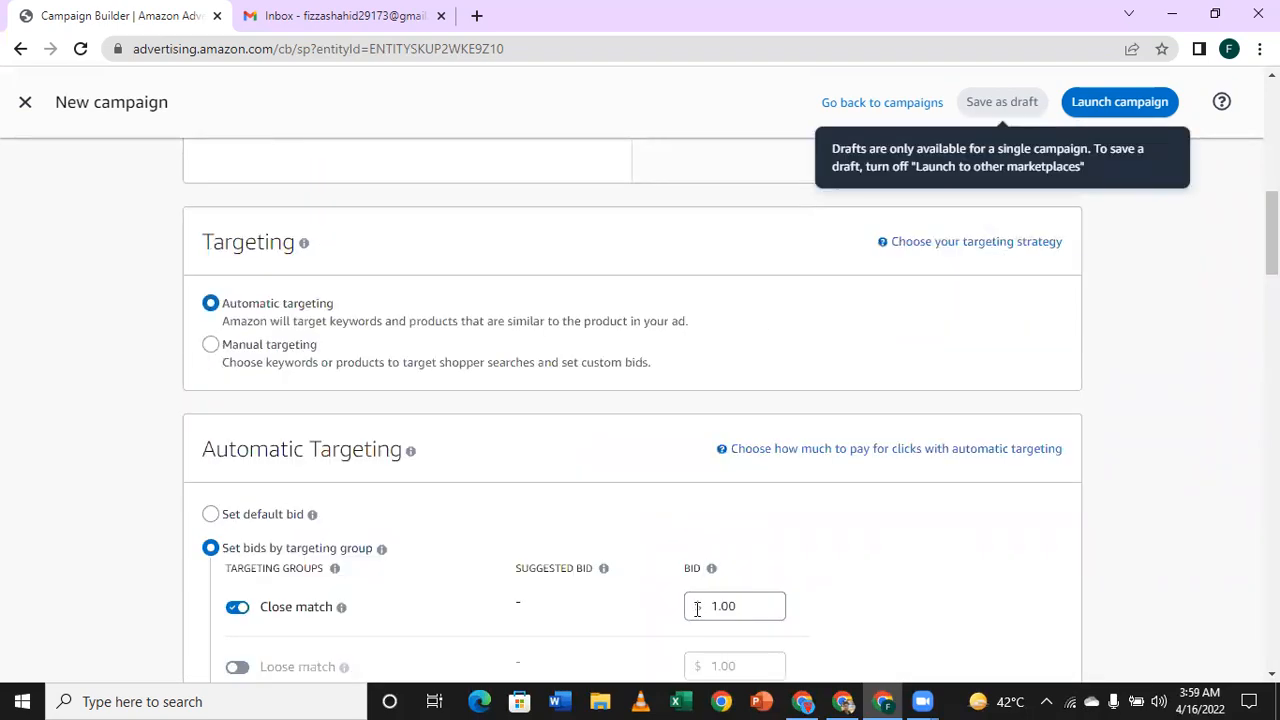
scroll(714, 603, down, 1)
scroll(715, 525, down, 12)
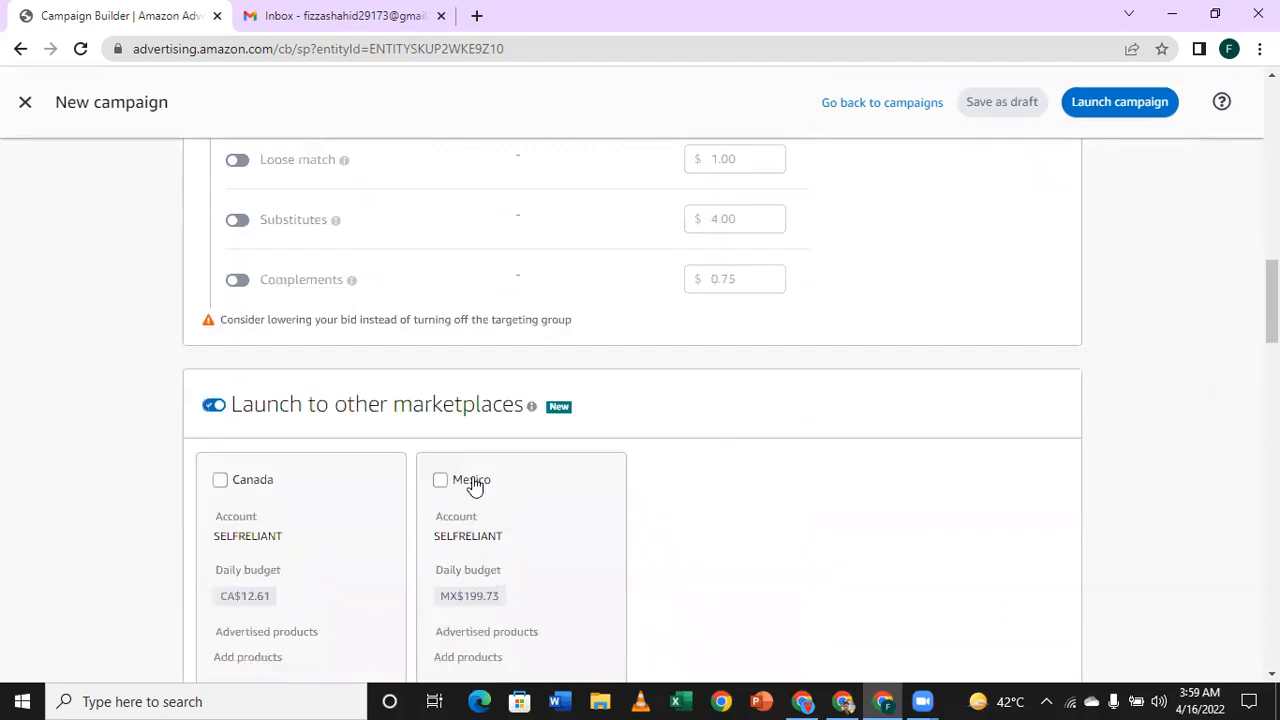
scroll(382, 518, down, 8)
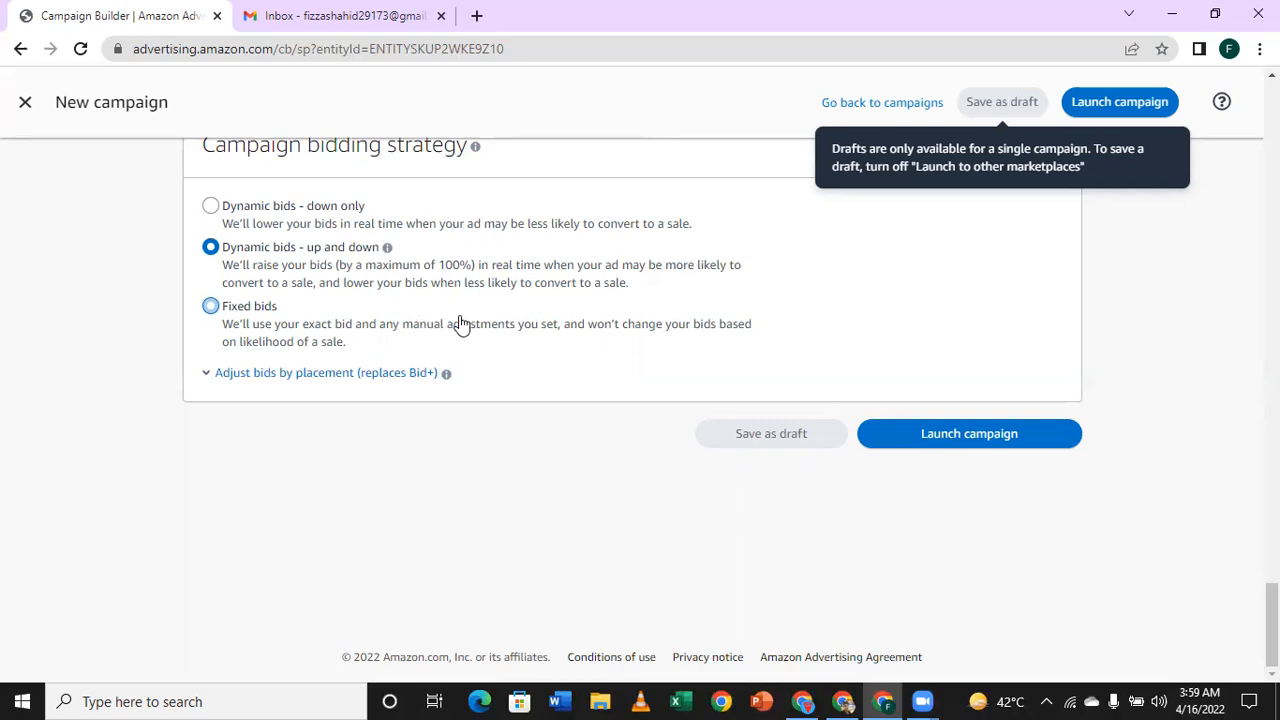
Set the campaign's daily budget to $100.00.
scroll(459, 323, up, 4)
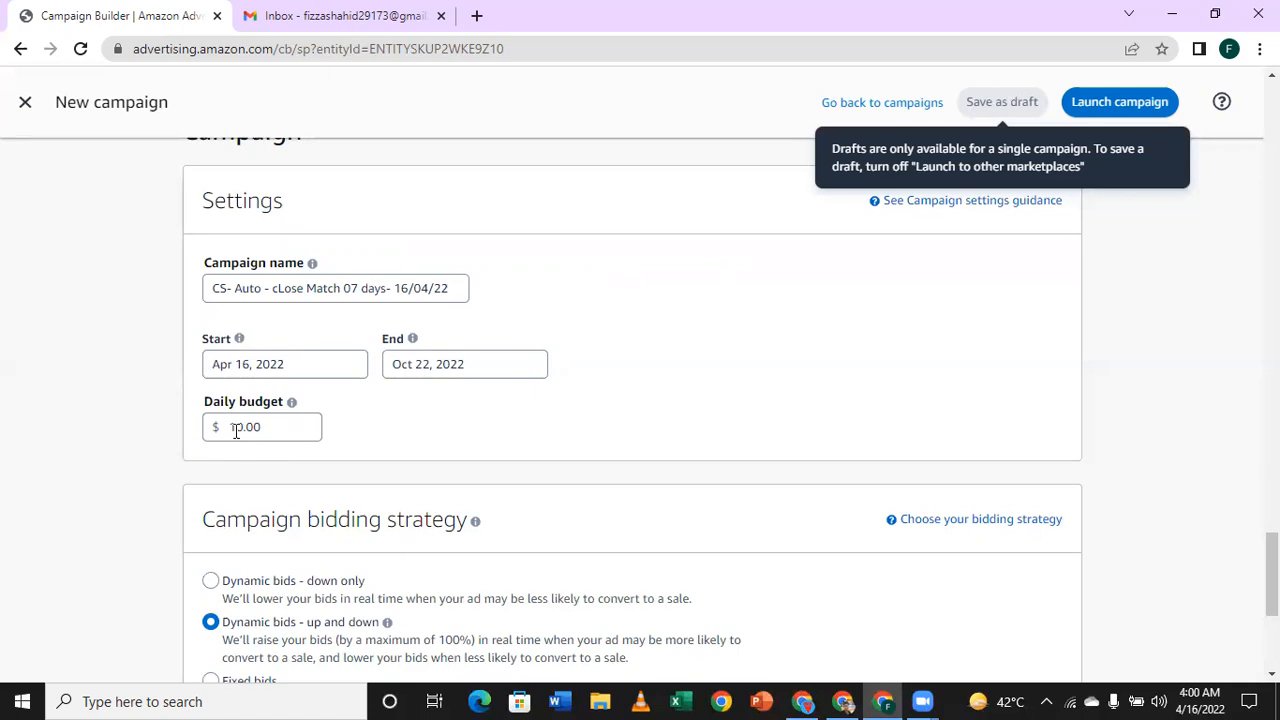
drag(228, 428, 275, 424)
text(1)
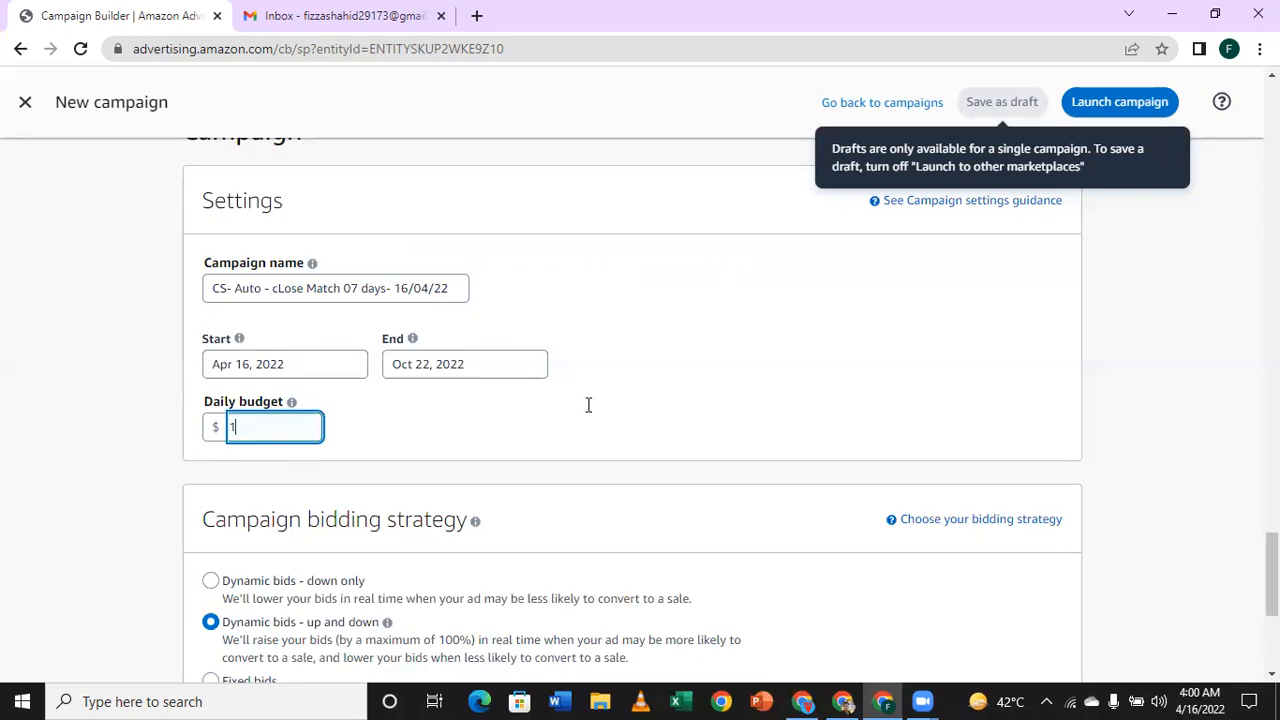
text(00)
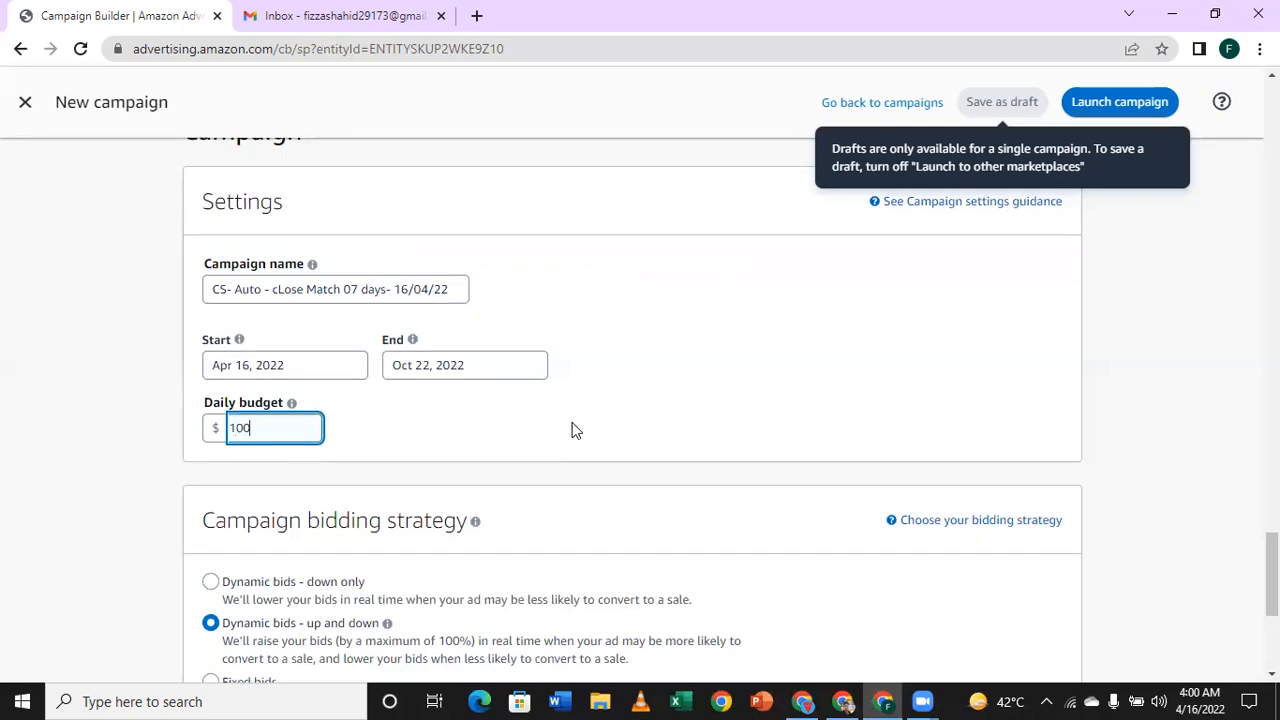
click(573, 430)
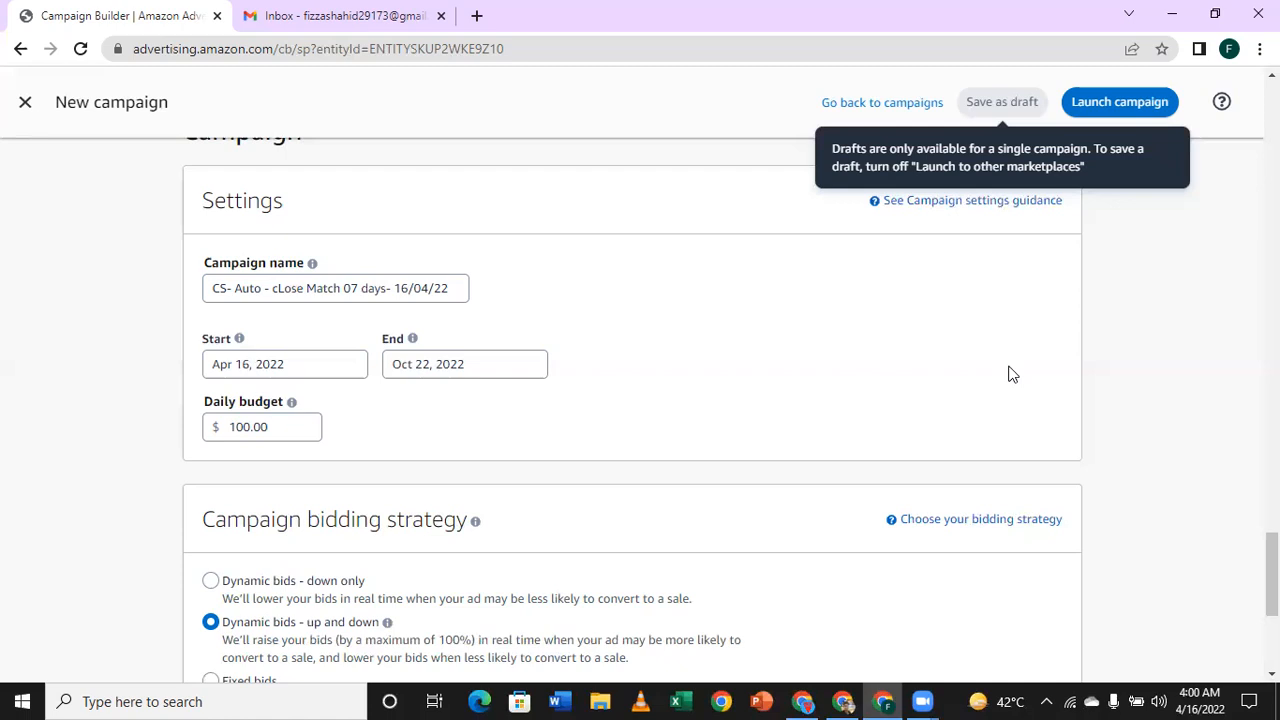
Compare the Close match bid with the daily budget, dates and bidding strategy in the campaign settings.
scroll(933, 367, up, 20)
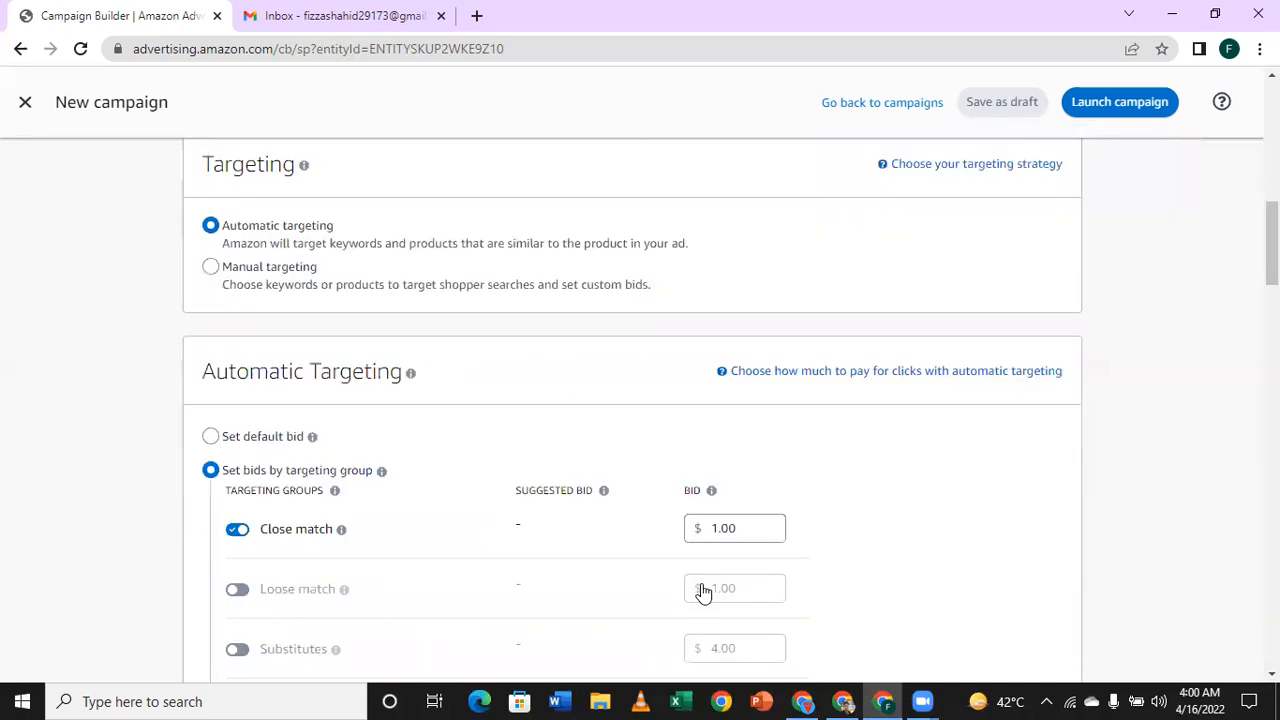
scroll(782, 320, down, 2)
mouse_move(314, 358)
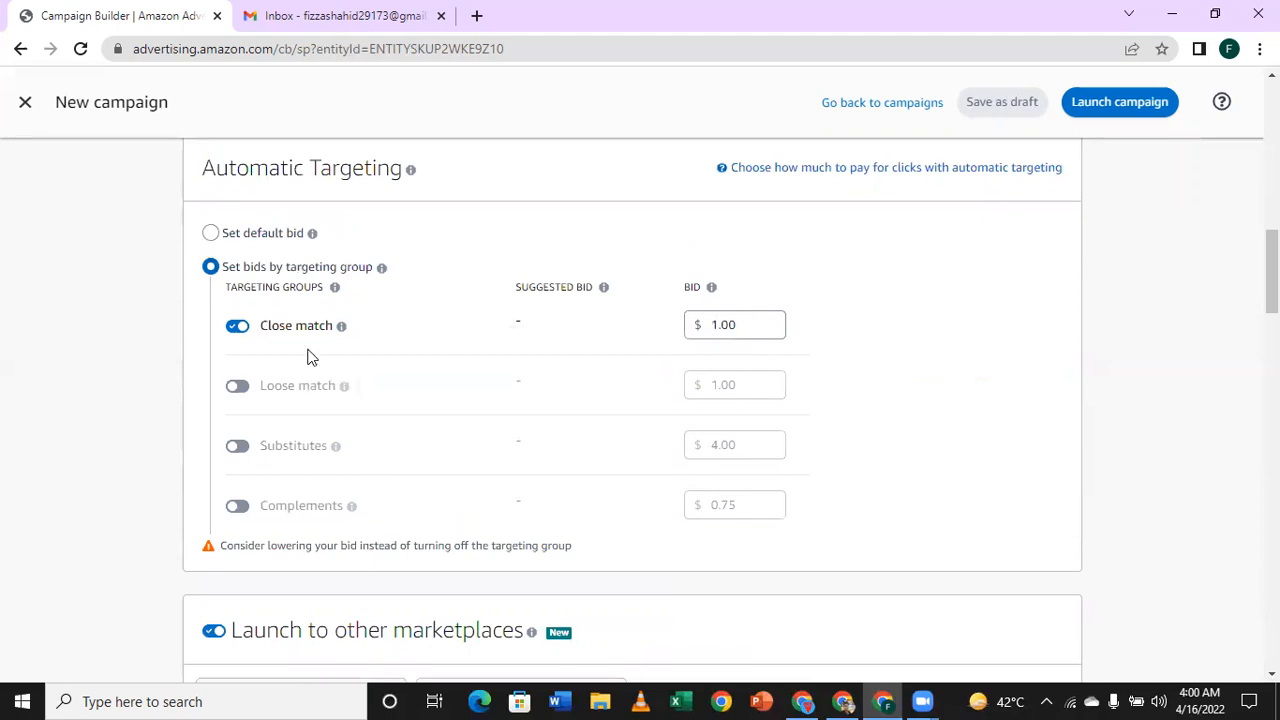
scroll(317, 345, down, 4)
scroll(460, 349, down, 5)
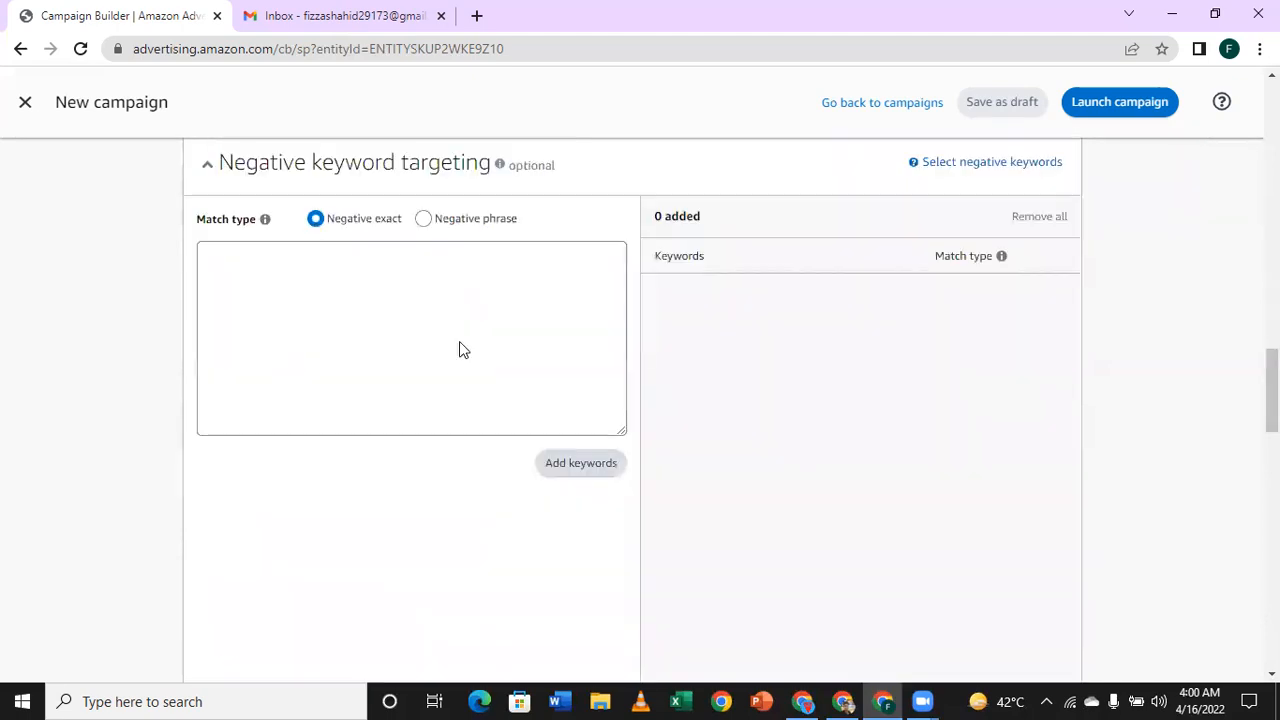
scroll(455, 359, down, 5)
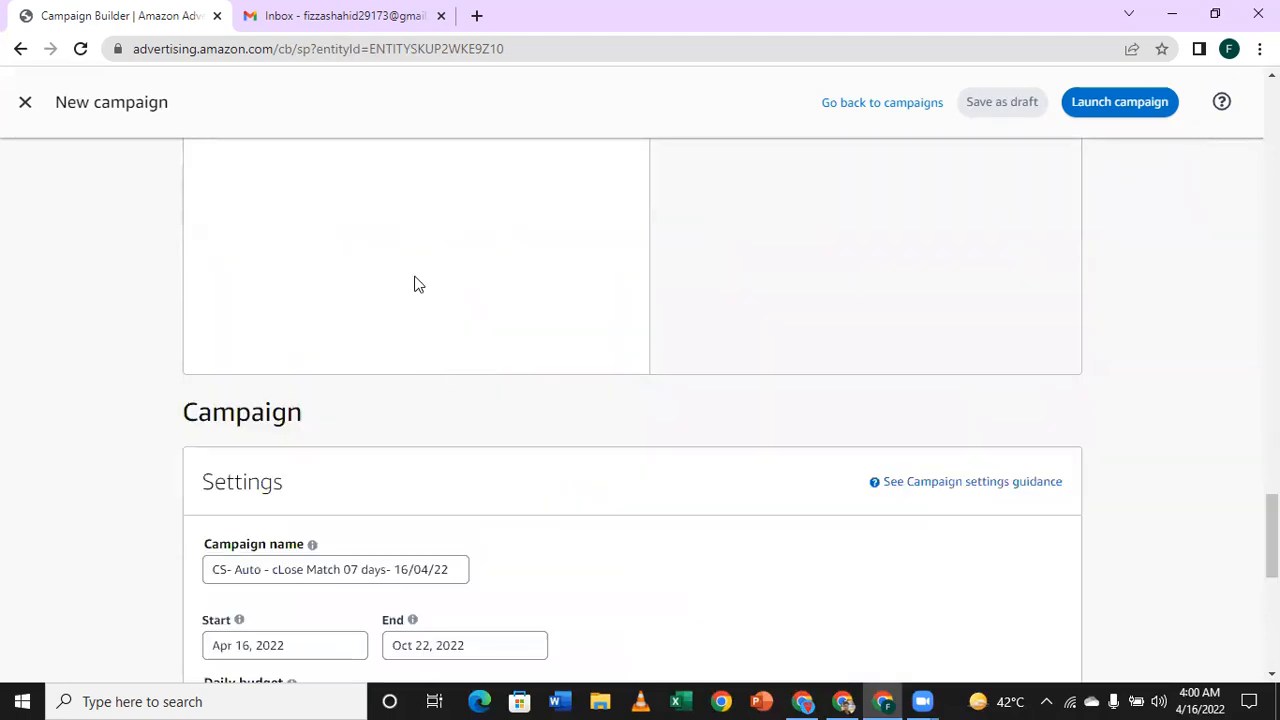
scroll(300, 400, down, 5)
scroll(266, 431, up, 3)
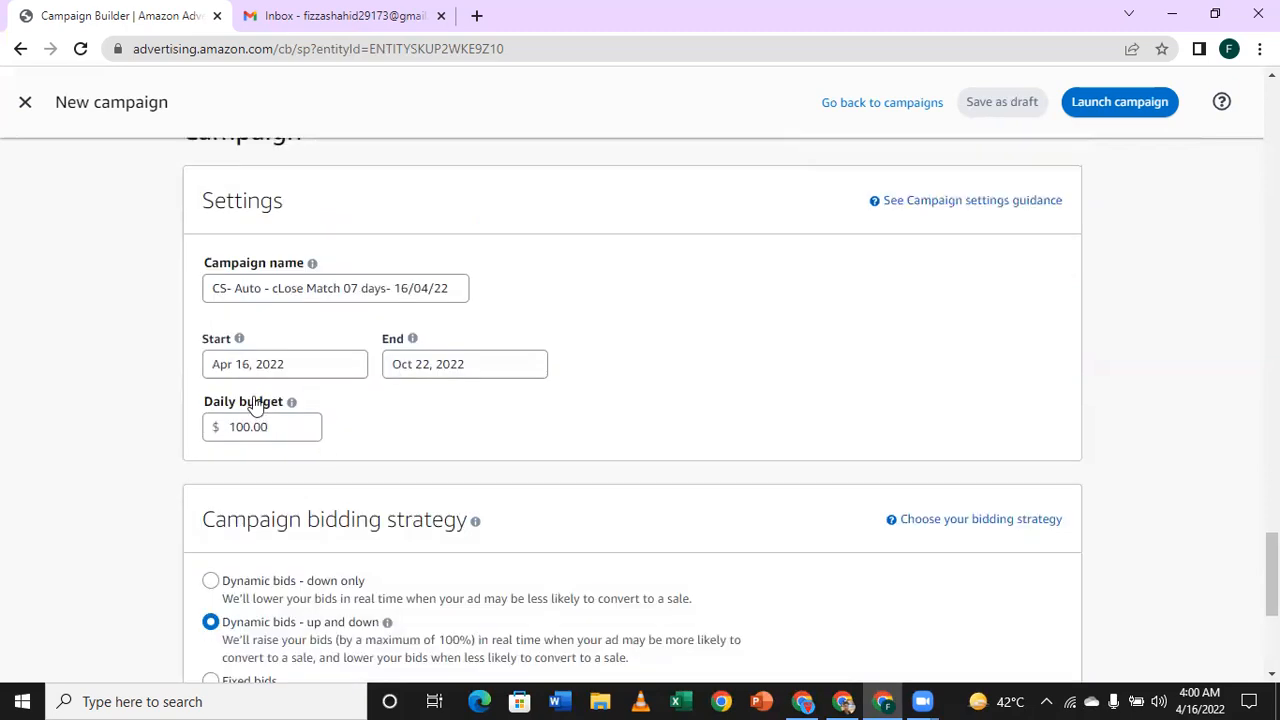
scroll(260, 400, down, 2)
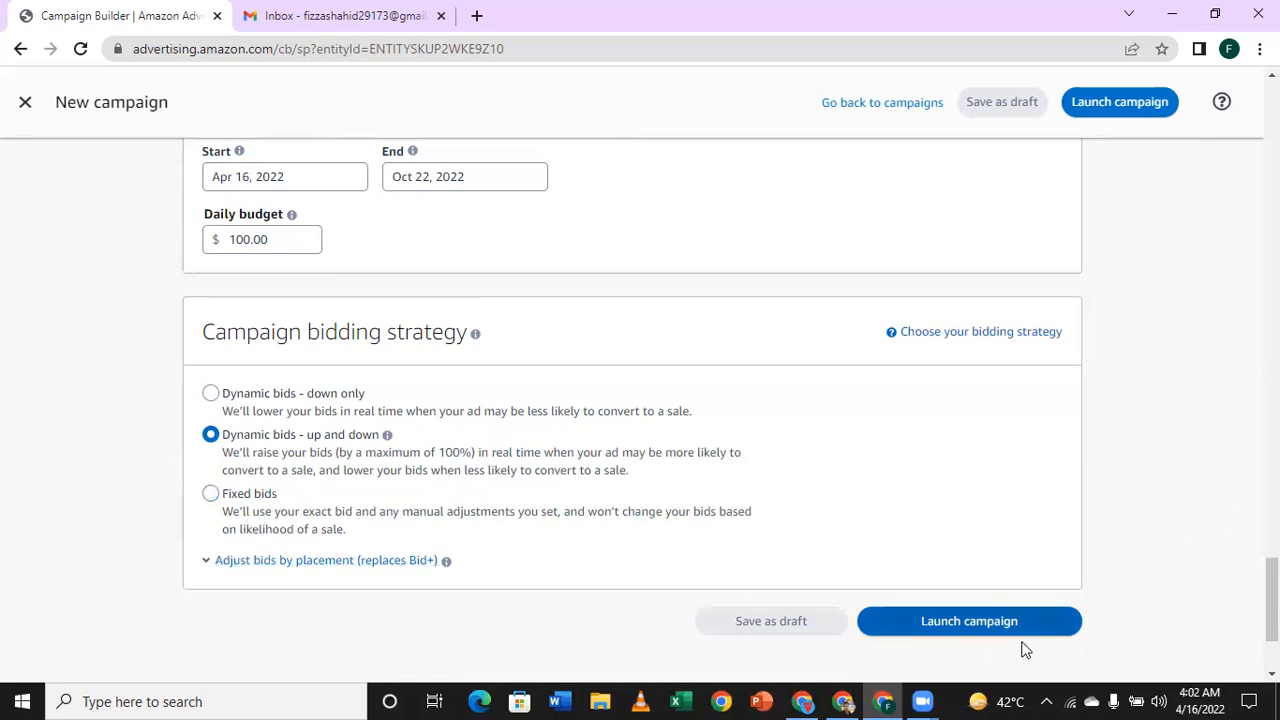
Try to launch the campaign and check its ad group settings and product selection.
click(925, 628)
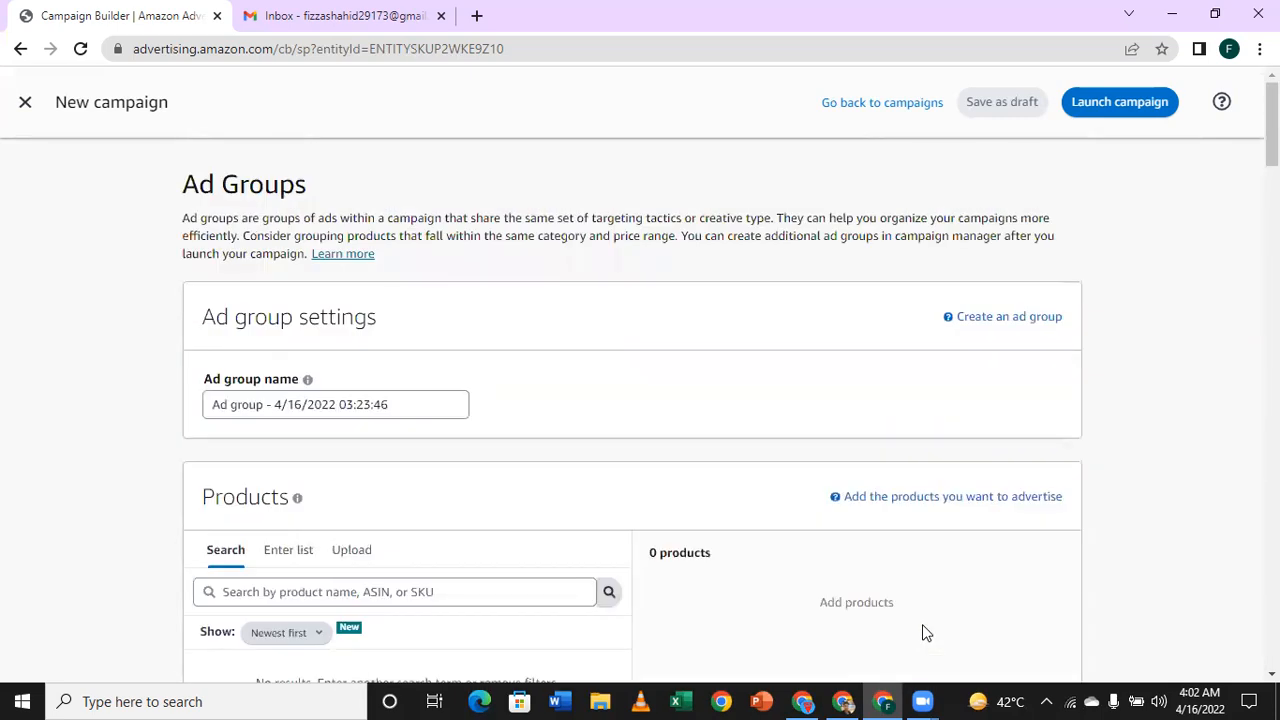
scroll(925, 632, down, 2)
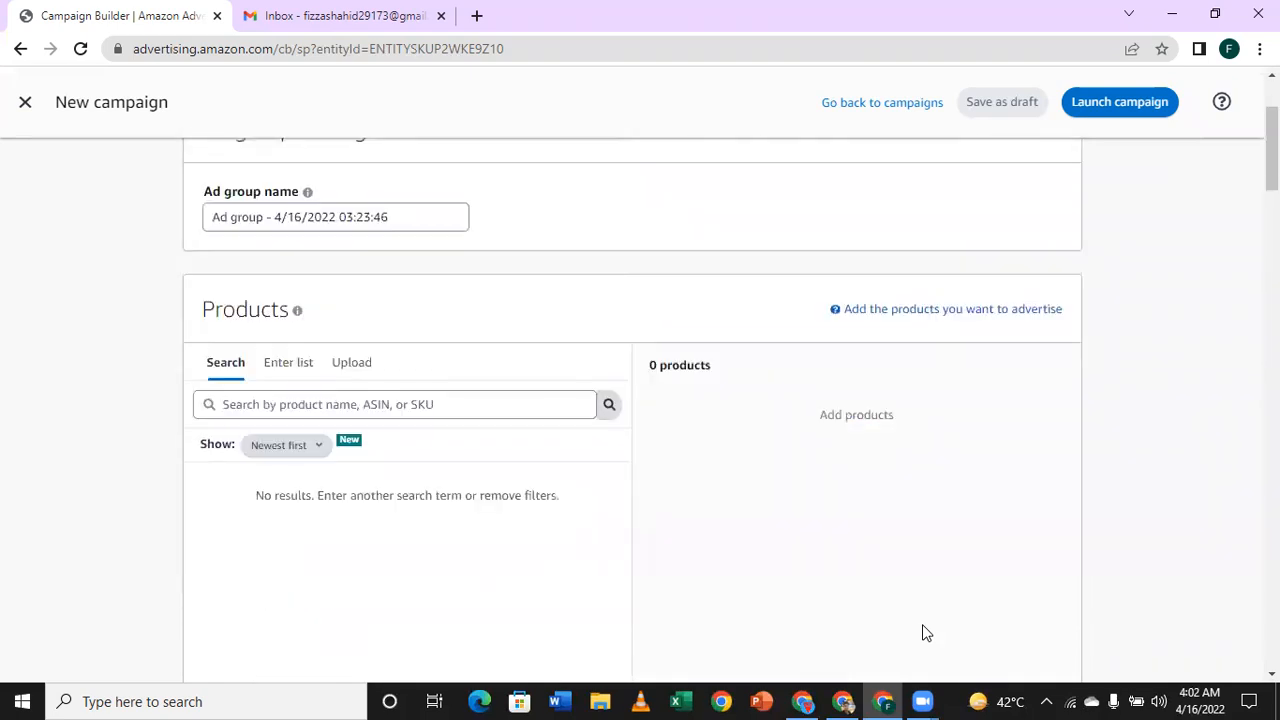
scroll(926, 633, down, 3)
scroll(926, 633, up, 4)
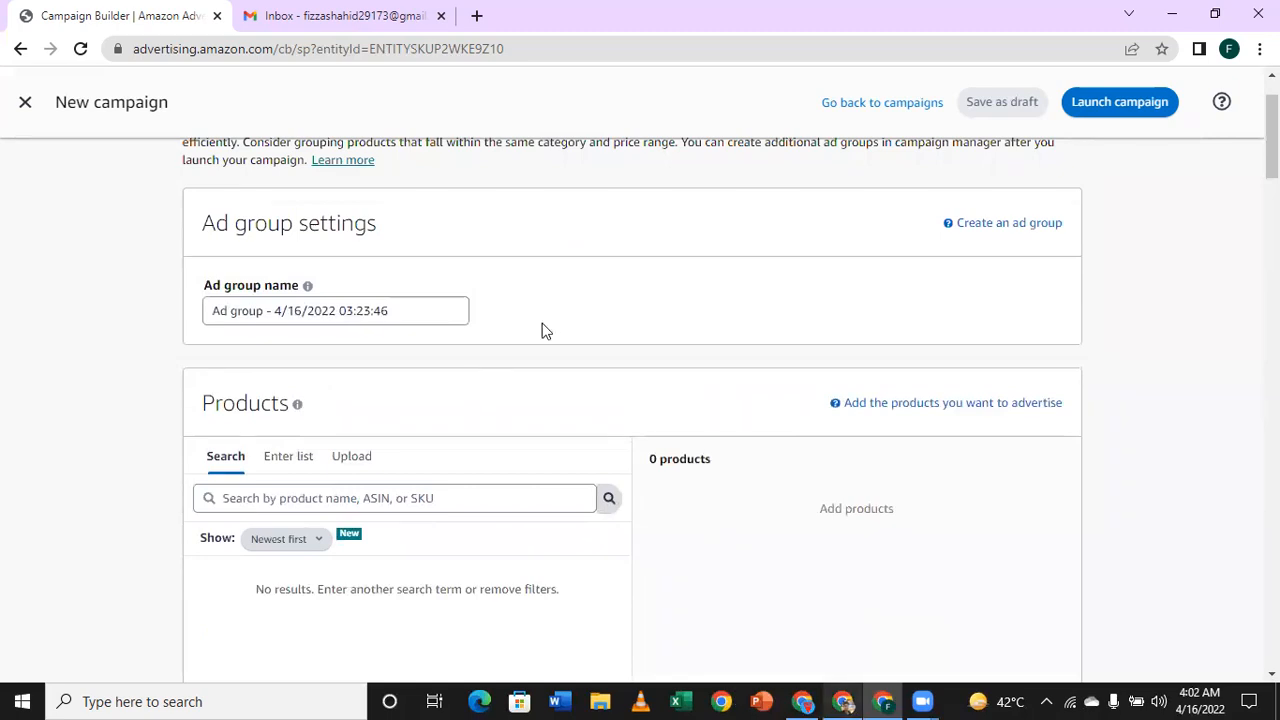
scroll(547, 332, up, 1)
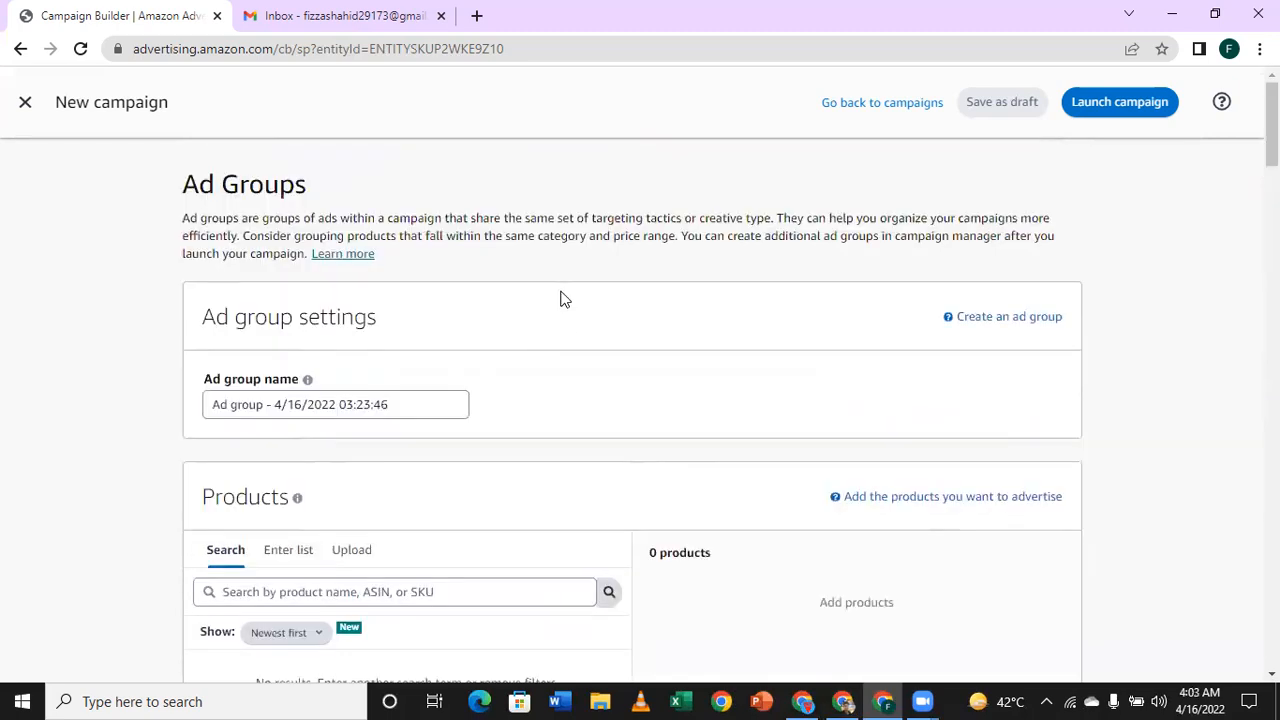
Switch to the Canva presentation and review slides 2 to 5, from the Advertising menu to choosing the campaign type.
click(848, 700)
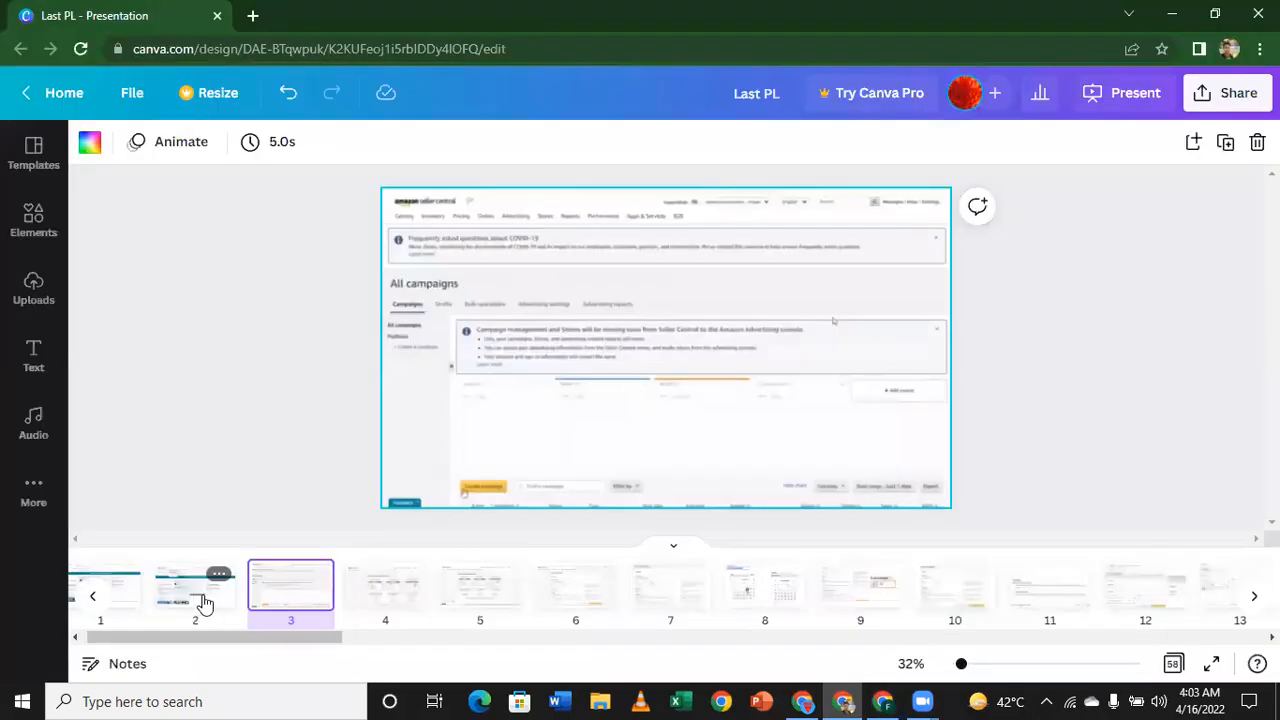
click(189, 605)
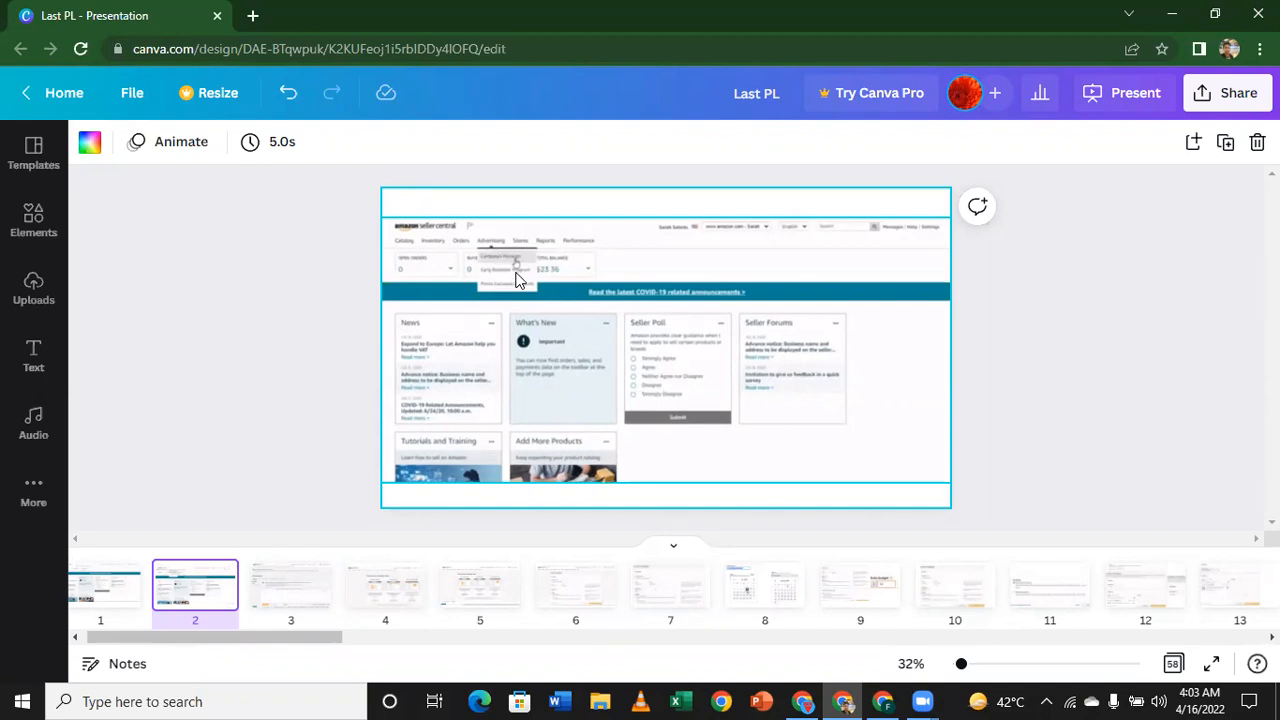
key(Right)
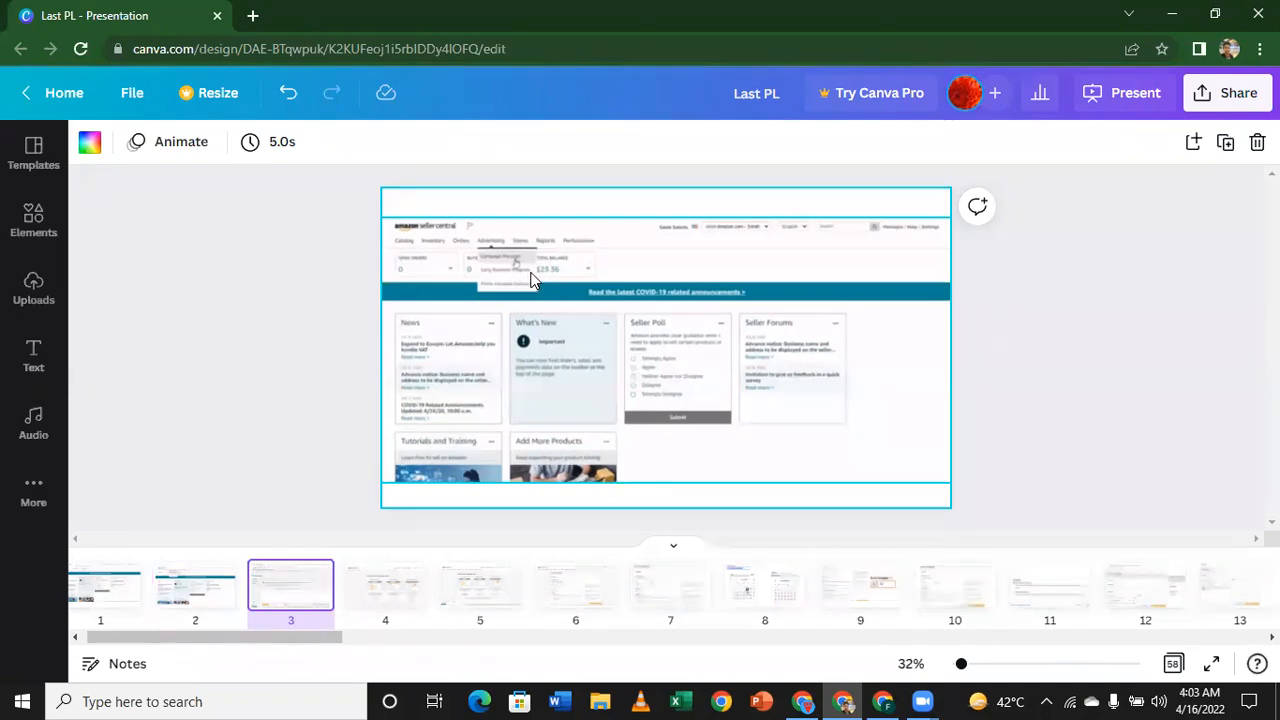
key(Right)
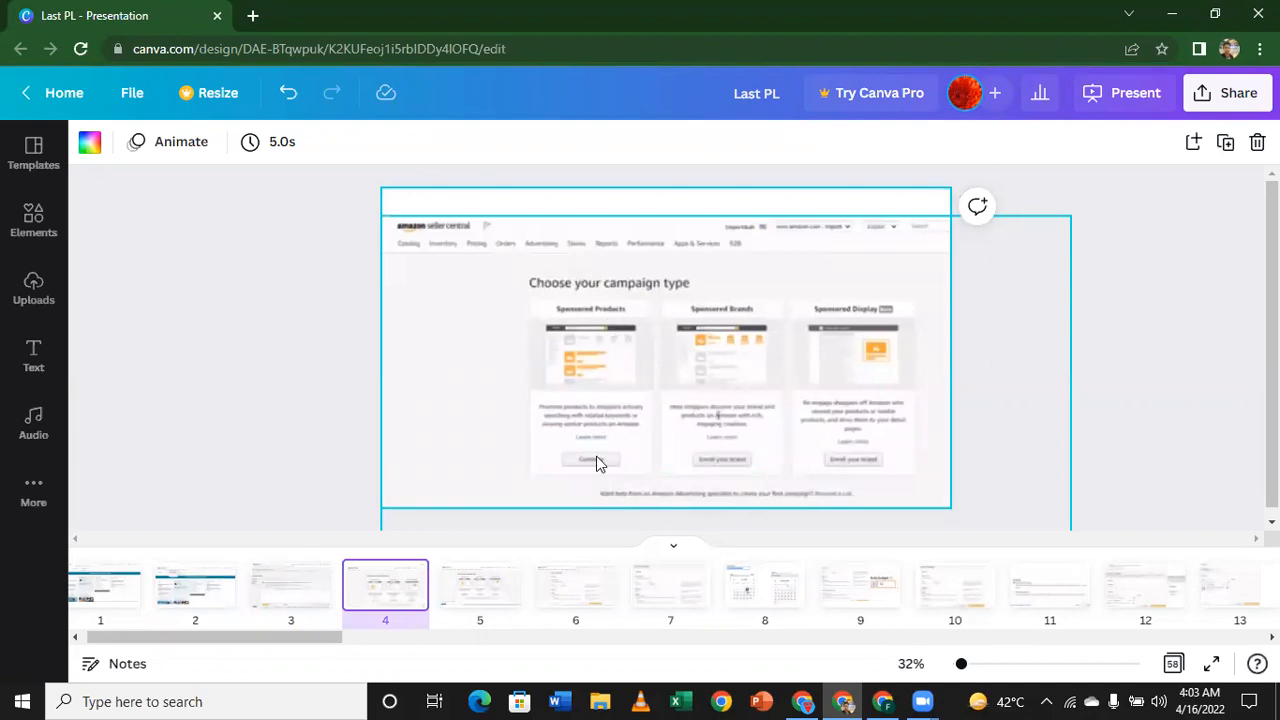
key(Right)
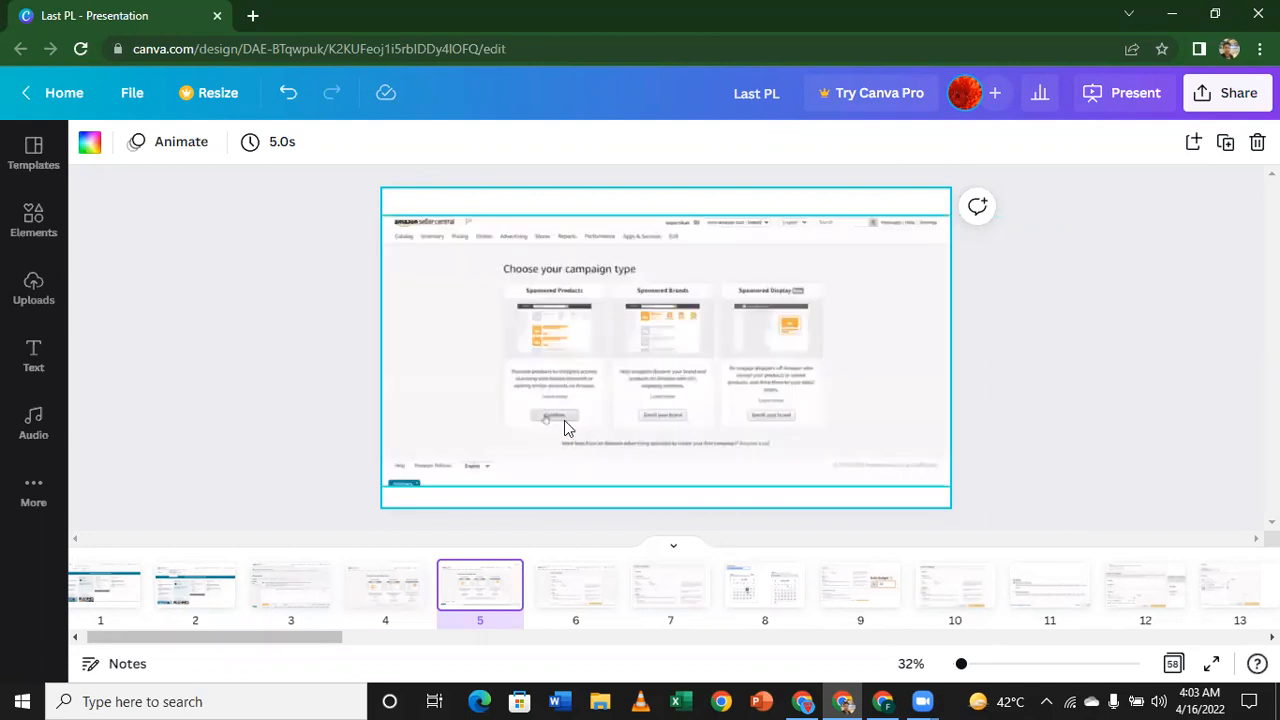
Return to the Amazon campaign builder and activate the product search for the ad group.
click(881, 700)
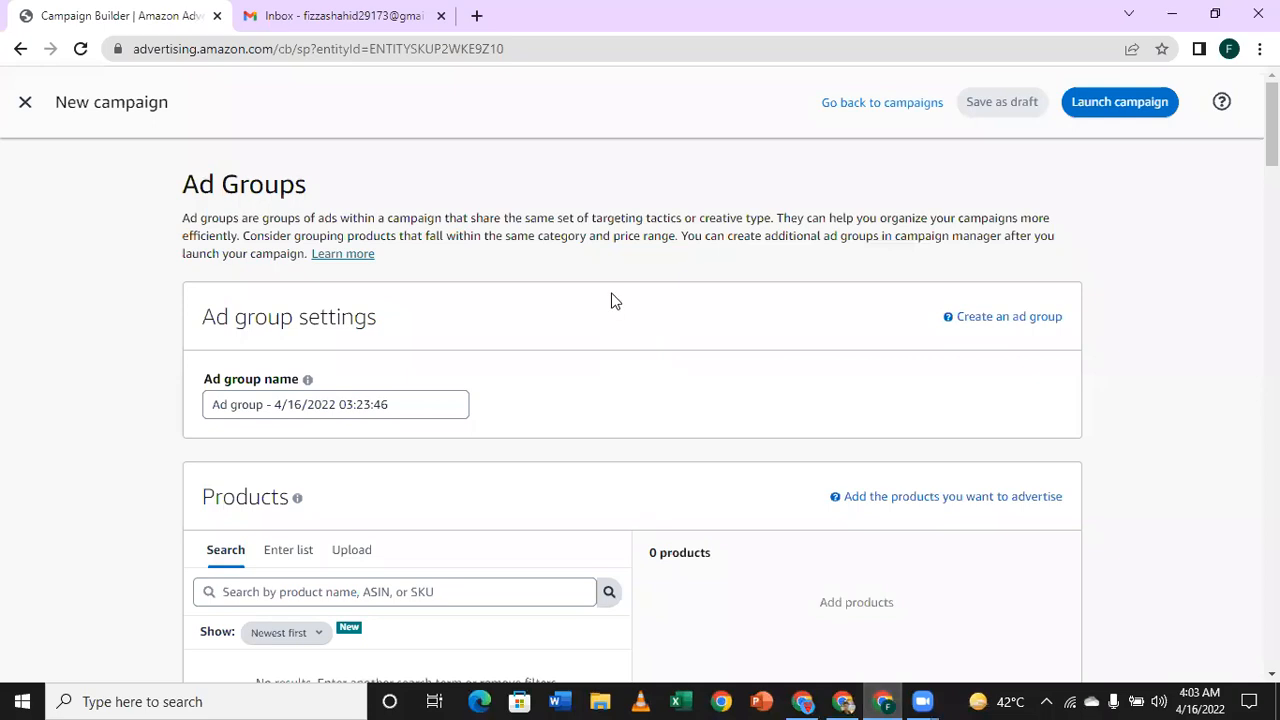
scroll(606, 292, down, 1)
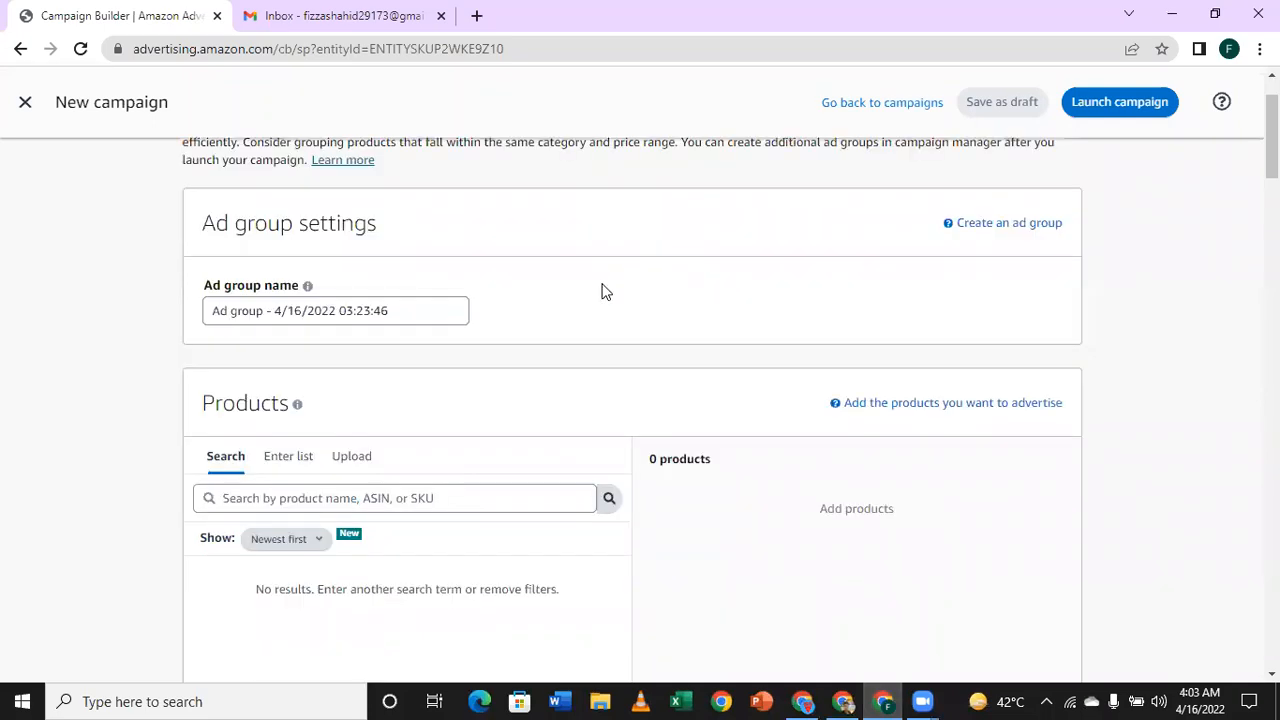
scroll(592, 297, down, 1)
scroll(592, 297, down, 1)
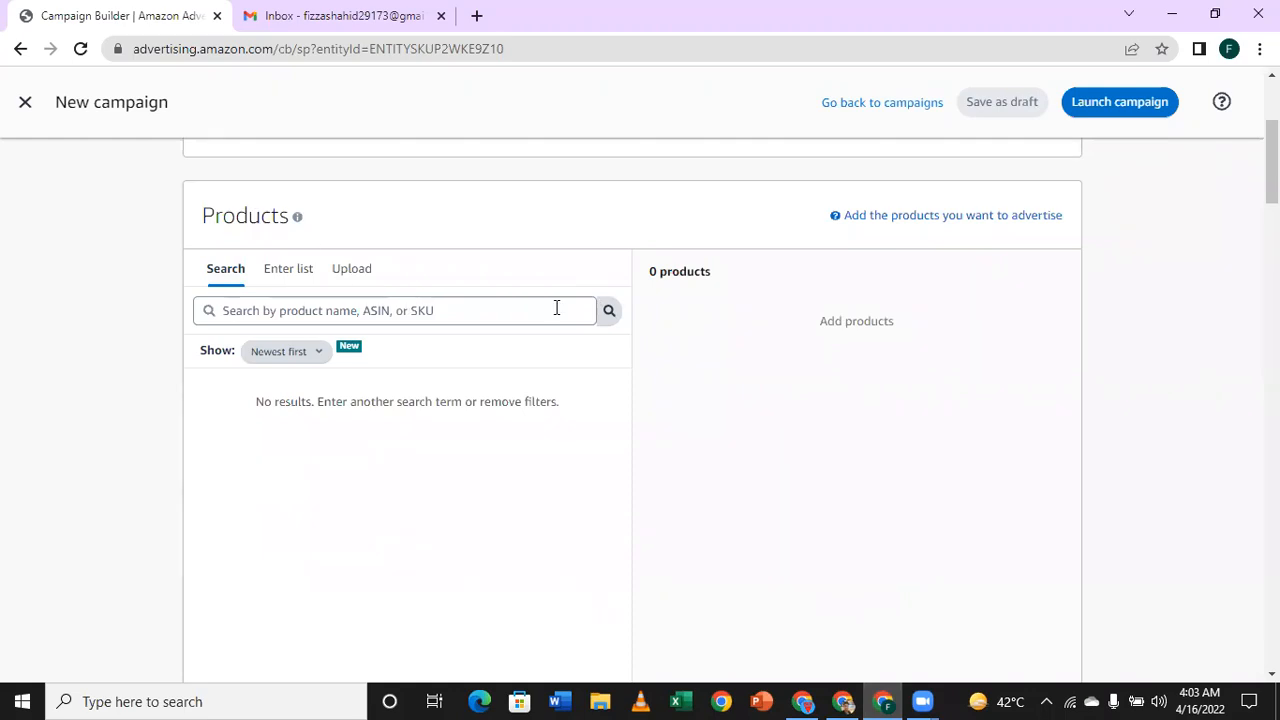
click(552, 313)
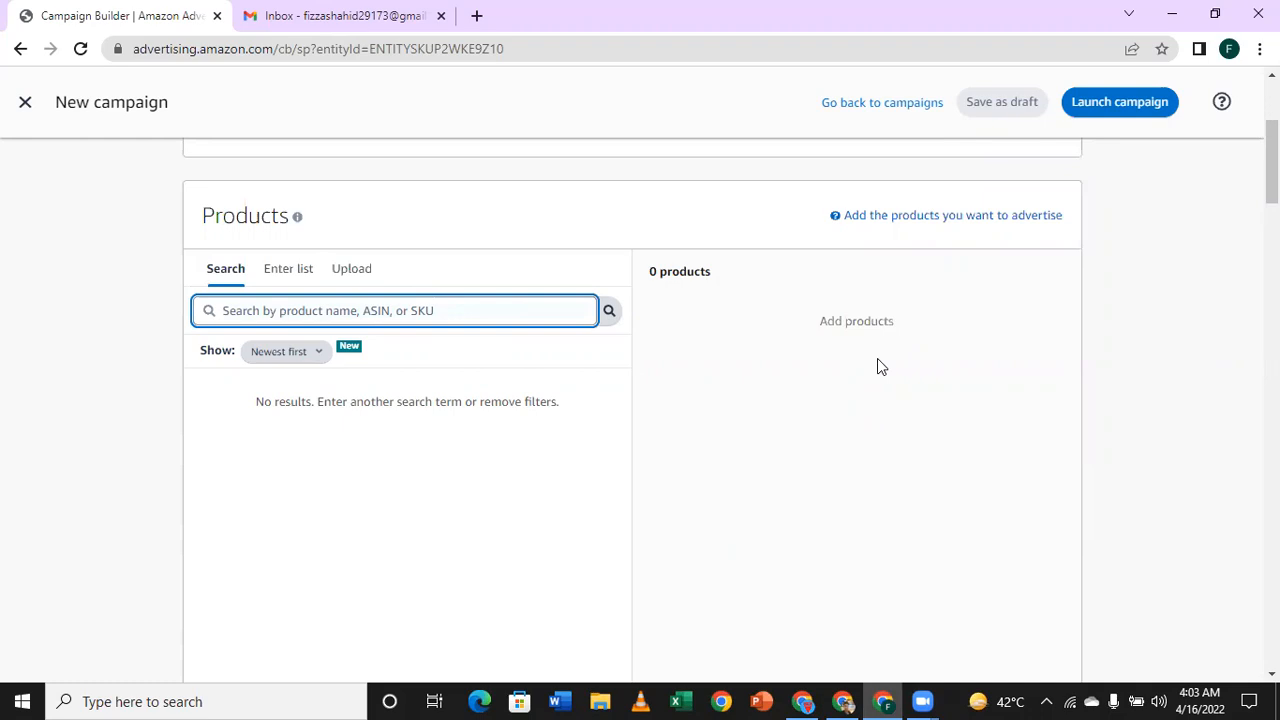
Switch the campaign's targeting to Manual targeting.
scroll(655, 280, down, 4)
scroll(443, 309, down, 2)
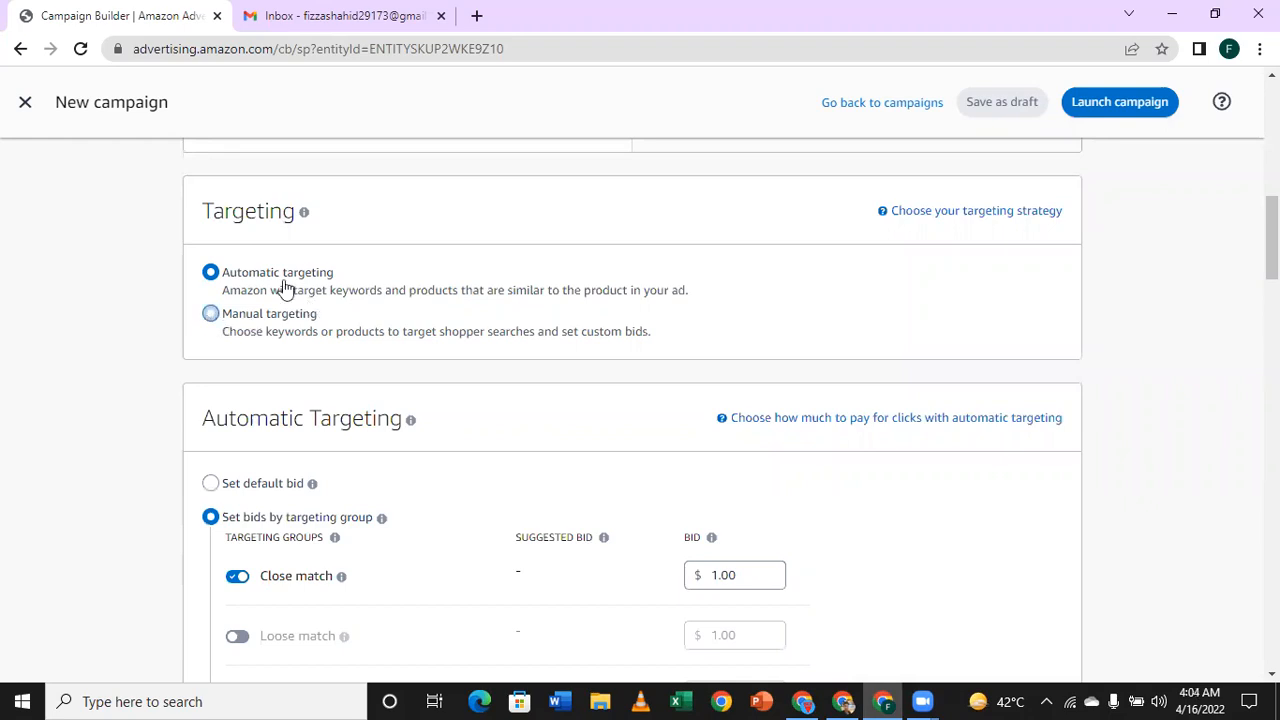
click(211, 316)
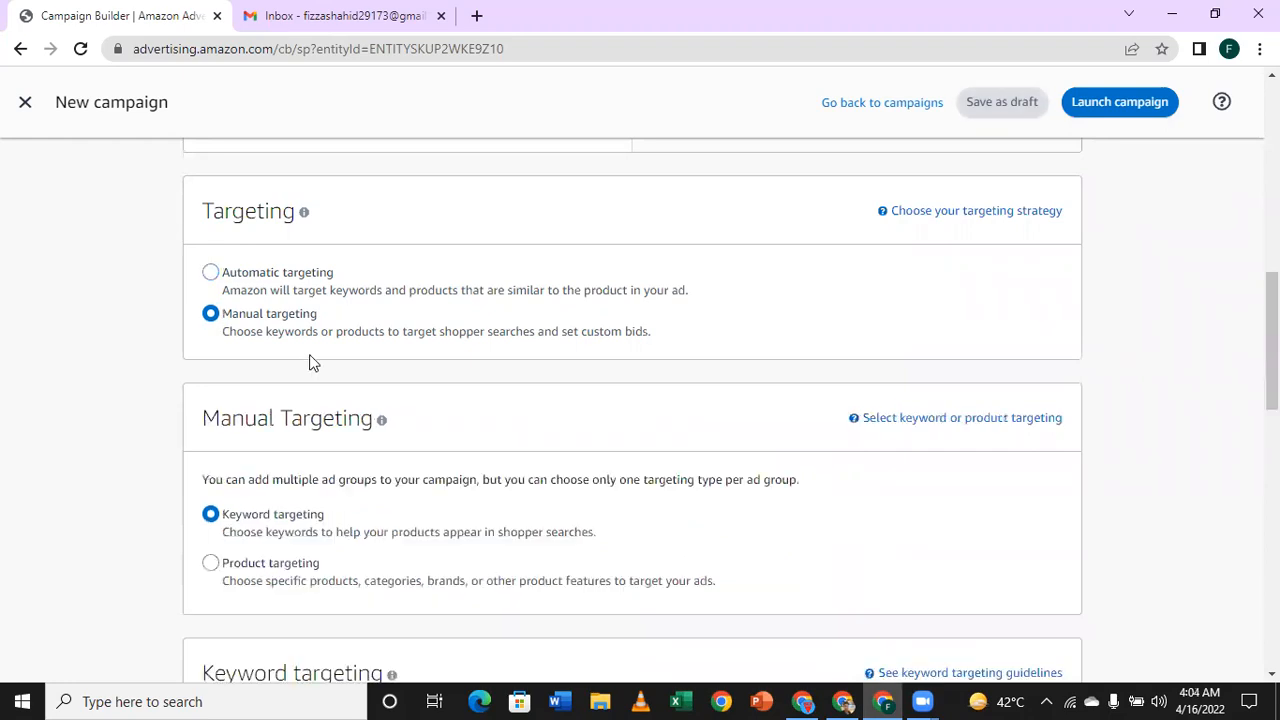
Examine the manual targeting form, including keyword targeting, negative keyword targeting and the campaign settings.
scroll(310, 362, down, 3)
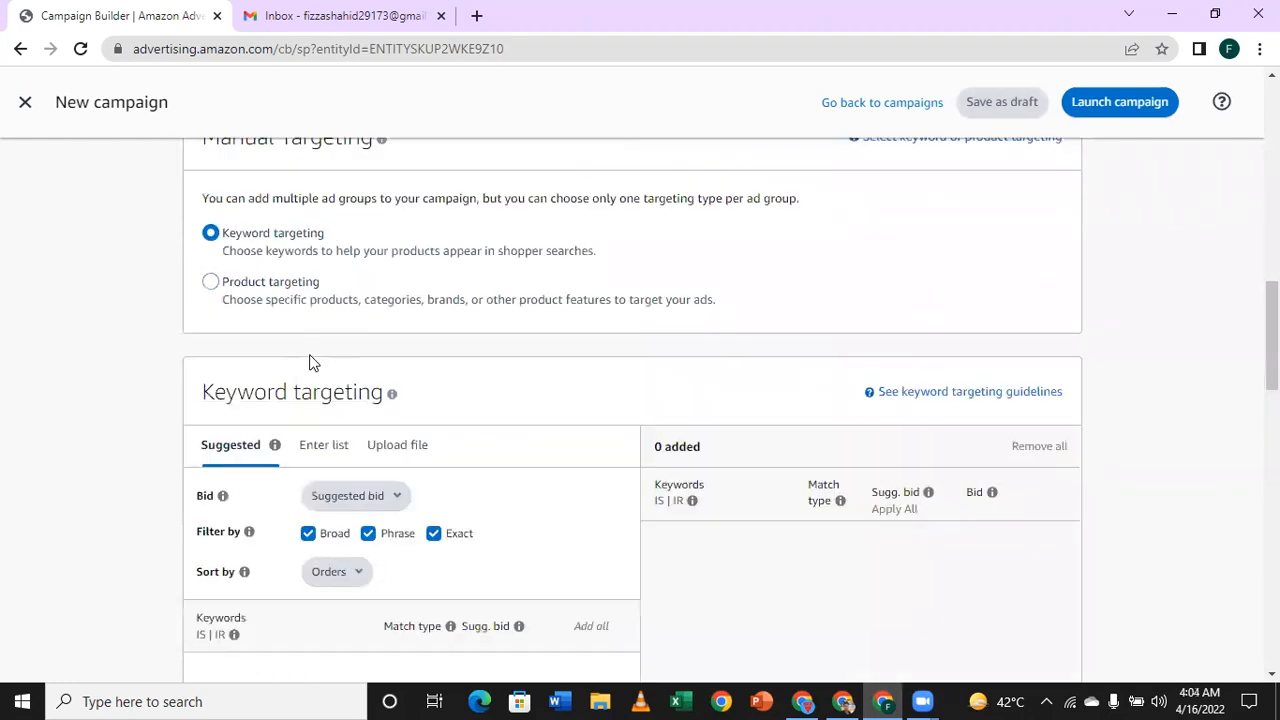
scroll(312, 362, down, 2)
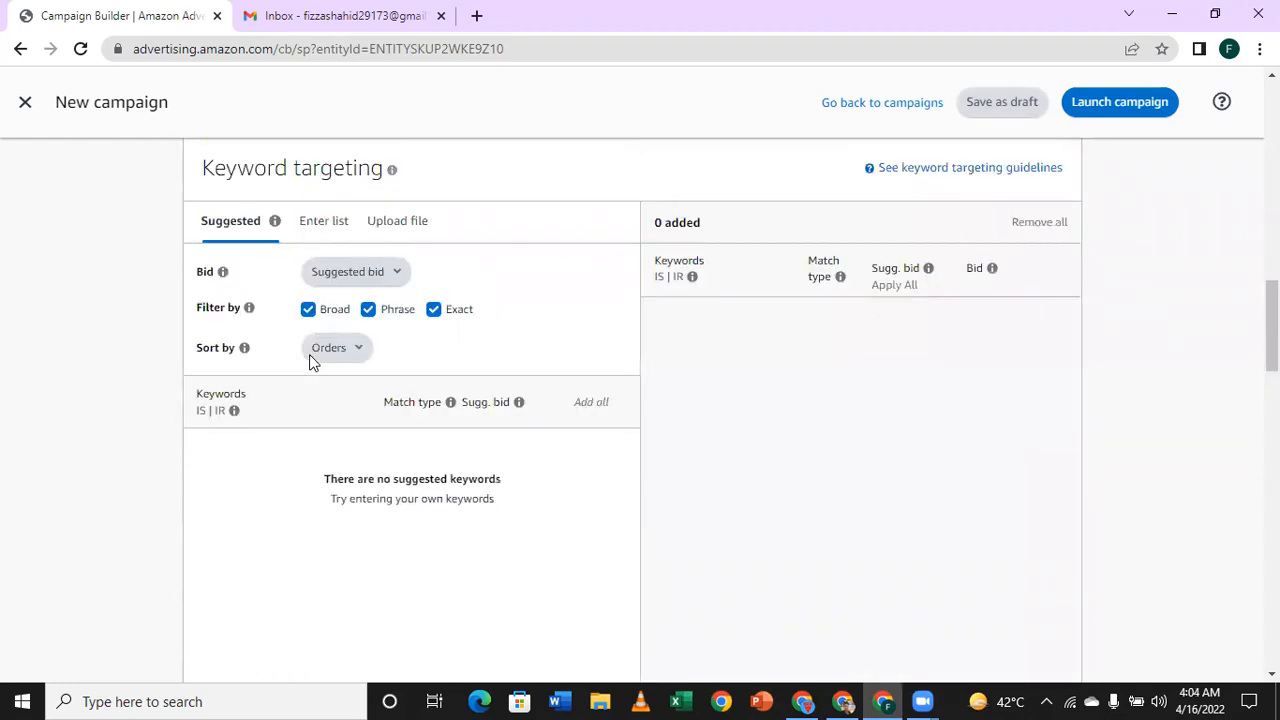
scroll(316, 362, up, 3)
scroll(315, 356, down, 5)
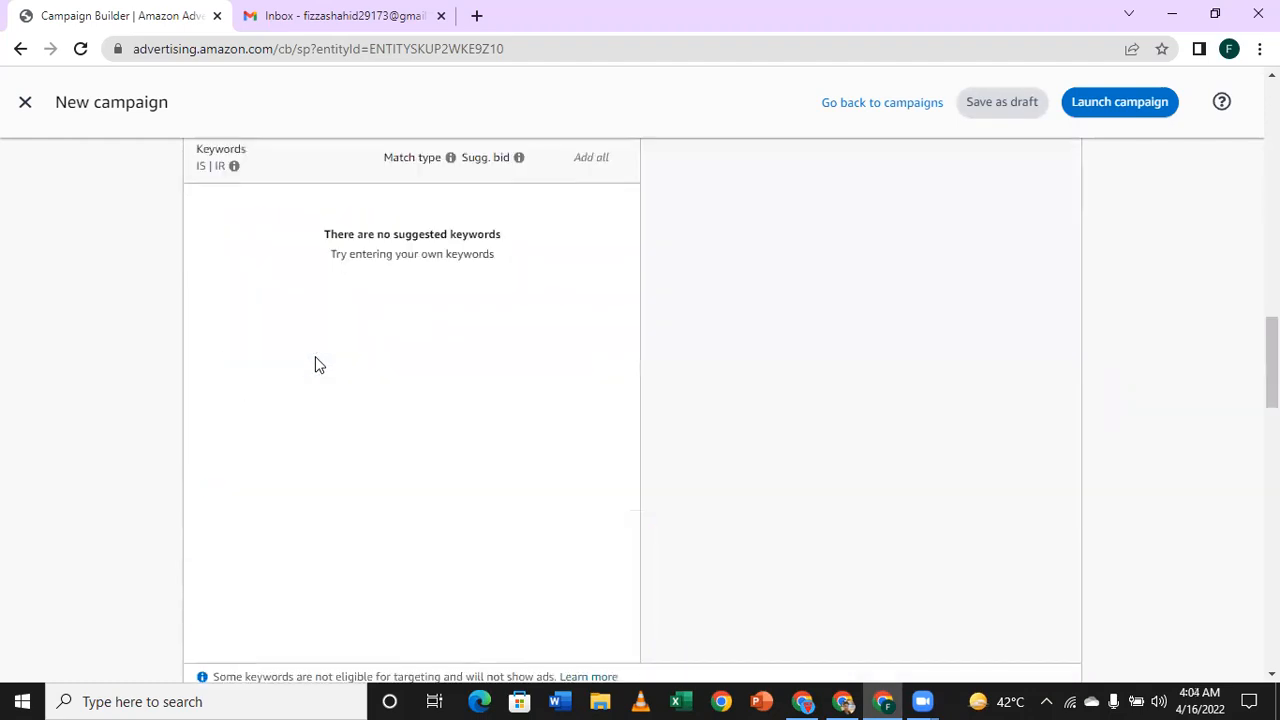
scroll(315, 358, down, 5)
scroll(314, 358, down, 5)
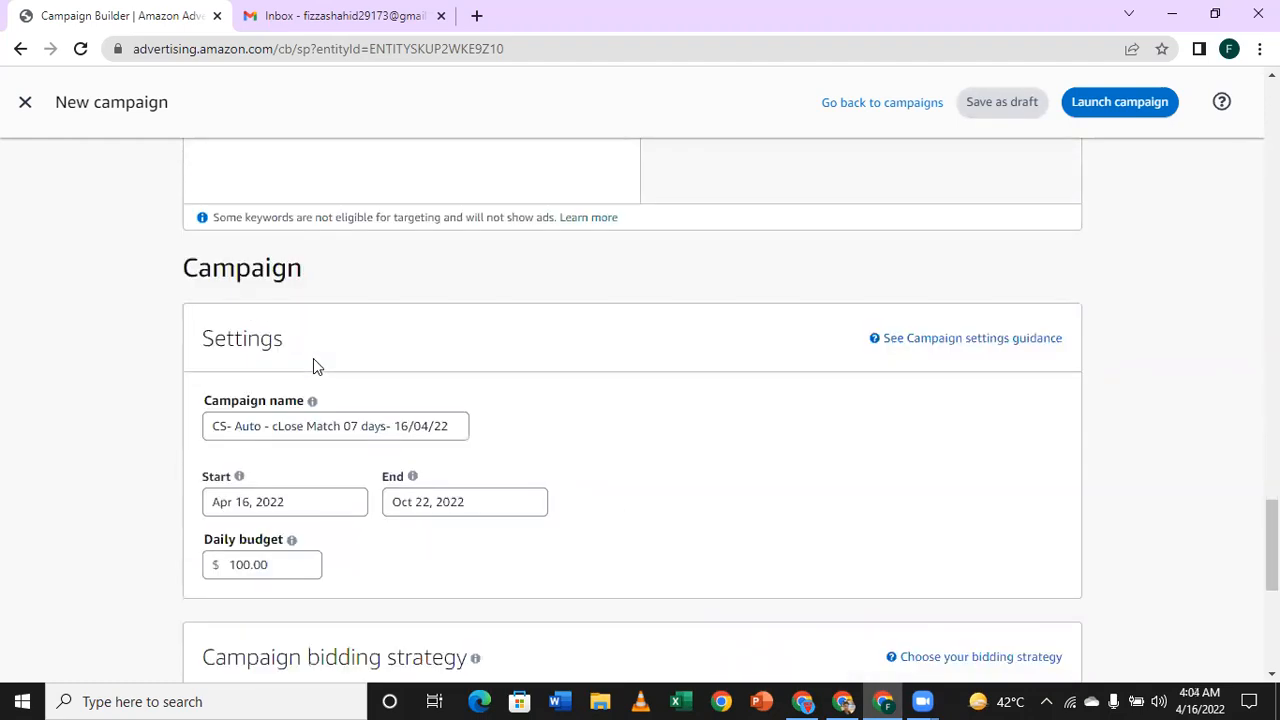
scroll(313, 360, down, 2)
scroll(313, 366, up, 5)
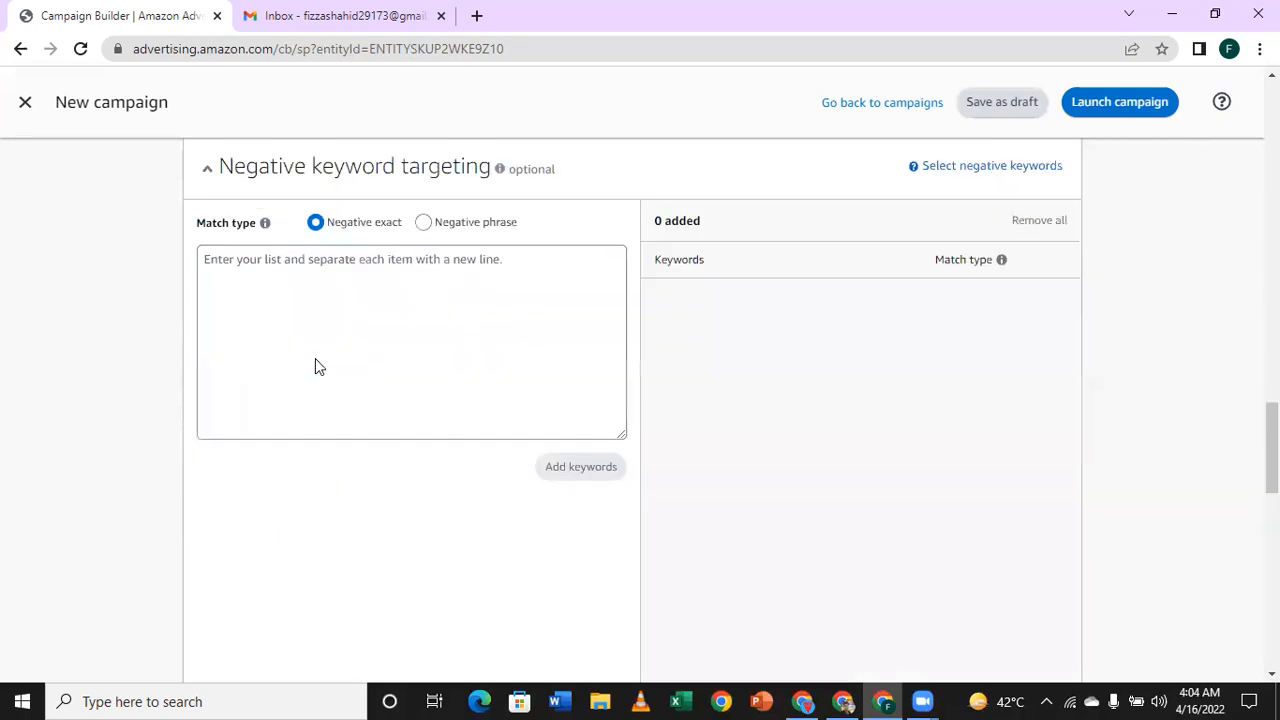
scroll(315, 366, up, 5)
scroll(315, 360, up, 2)
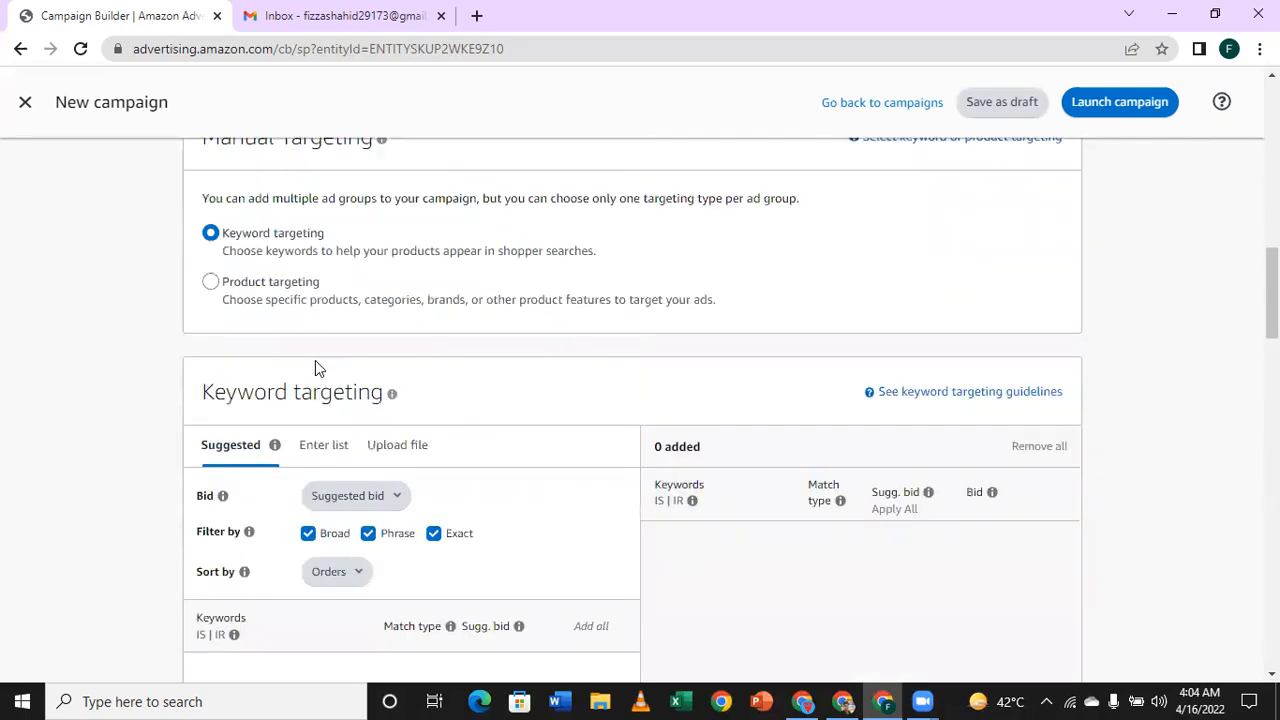
scroll(315, 360, up, 1)
scroll(210, 357, up, 2)
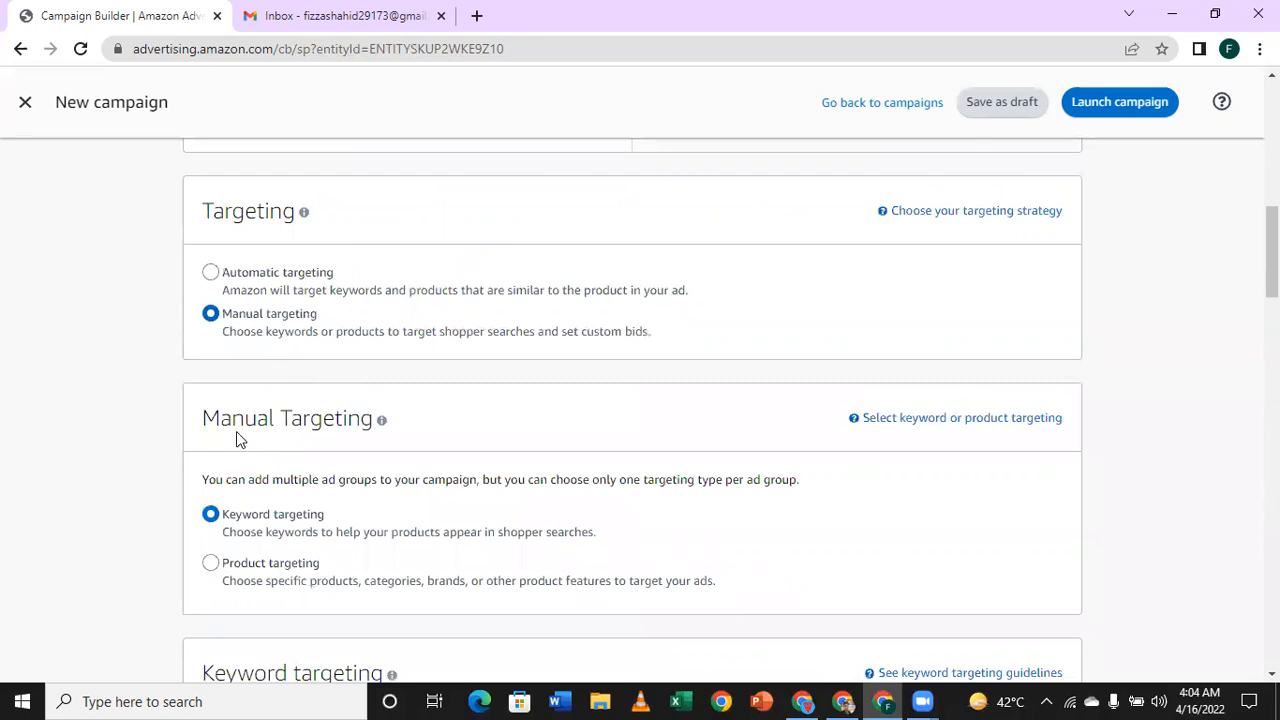
Switch the manual targeting type to Product targeting, and set it back to Keyword targeting.
scroll(315, 383, down, 2)
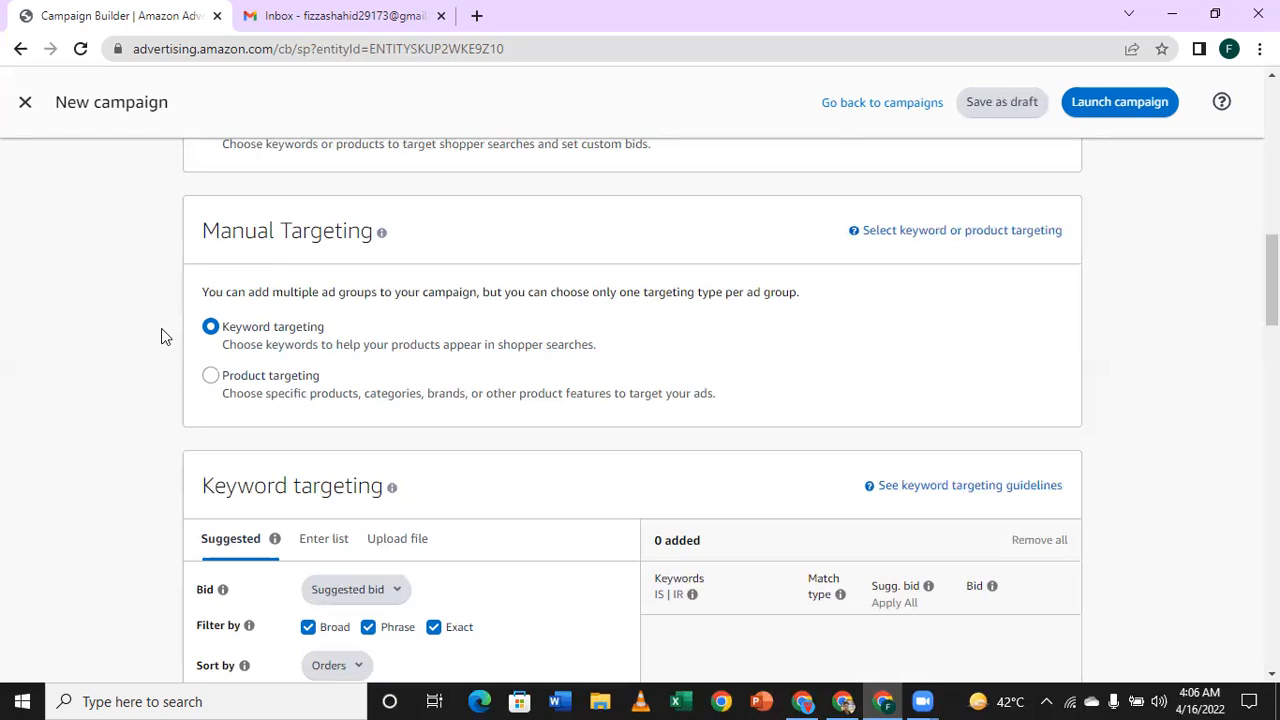
click(210, 377)
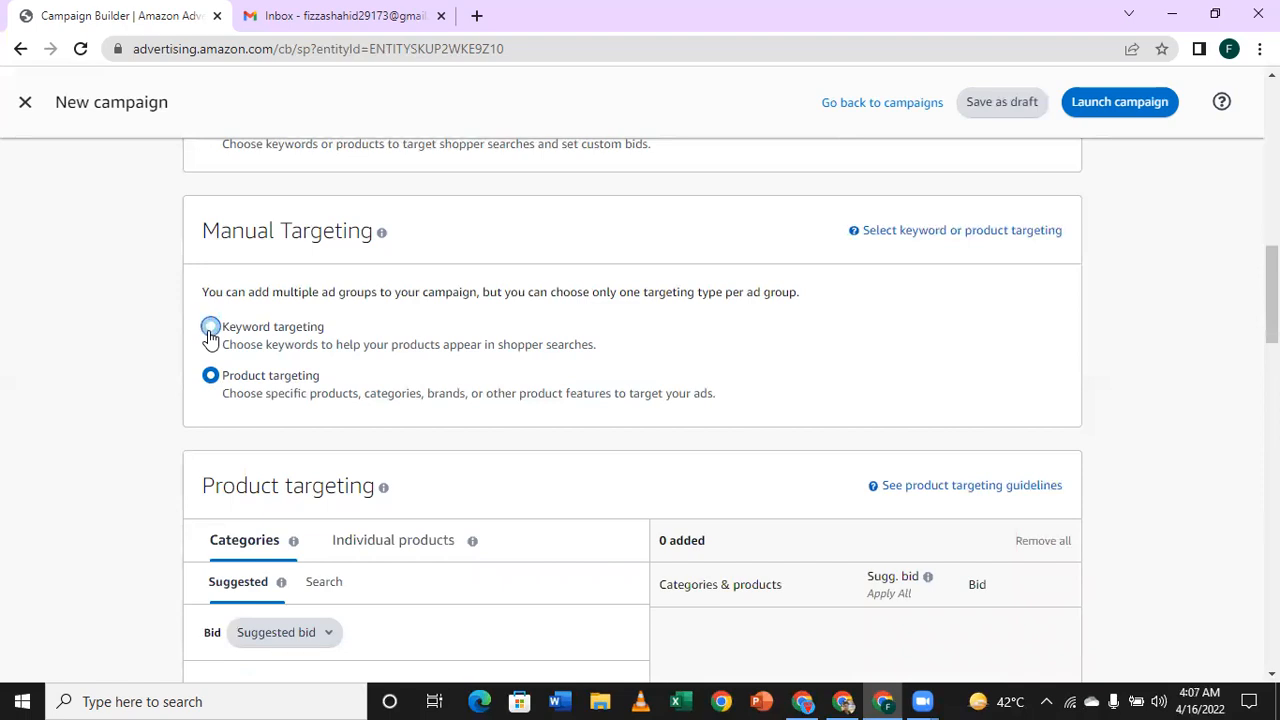
click(312, 315)
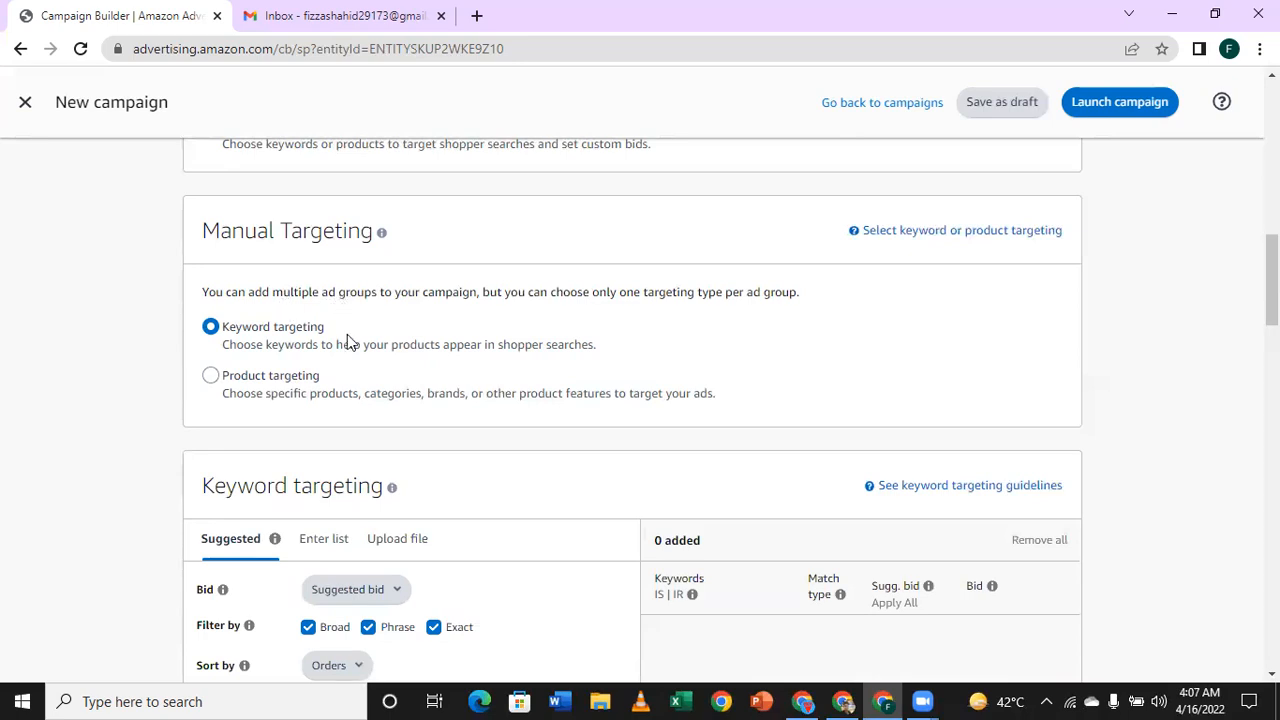
Examine the Keyword targeting section's bid, match type filter and sort options, and check the ad group's product selection.
scroll(457, 320, down, 2)
scroll(388, 362, down, 1)
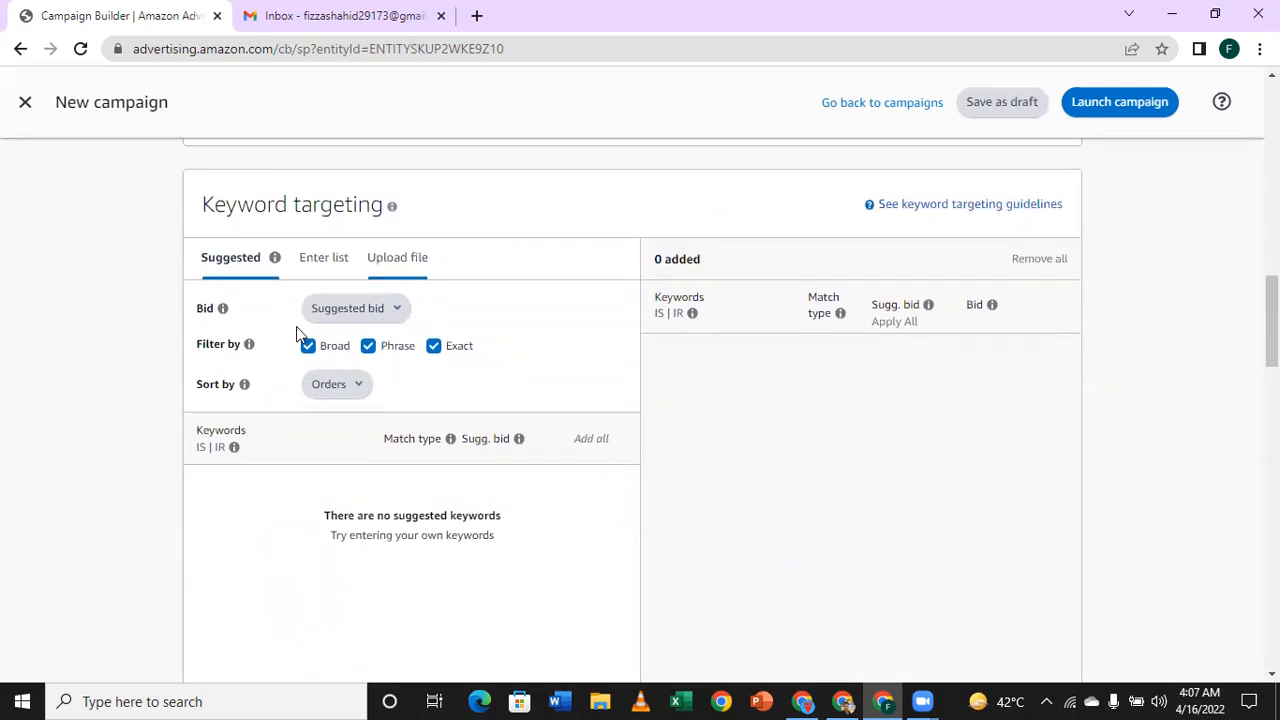
scroll(296, 330, up, 5)
scroll(403, 317, up, 4)
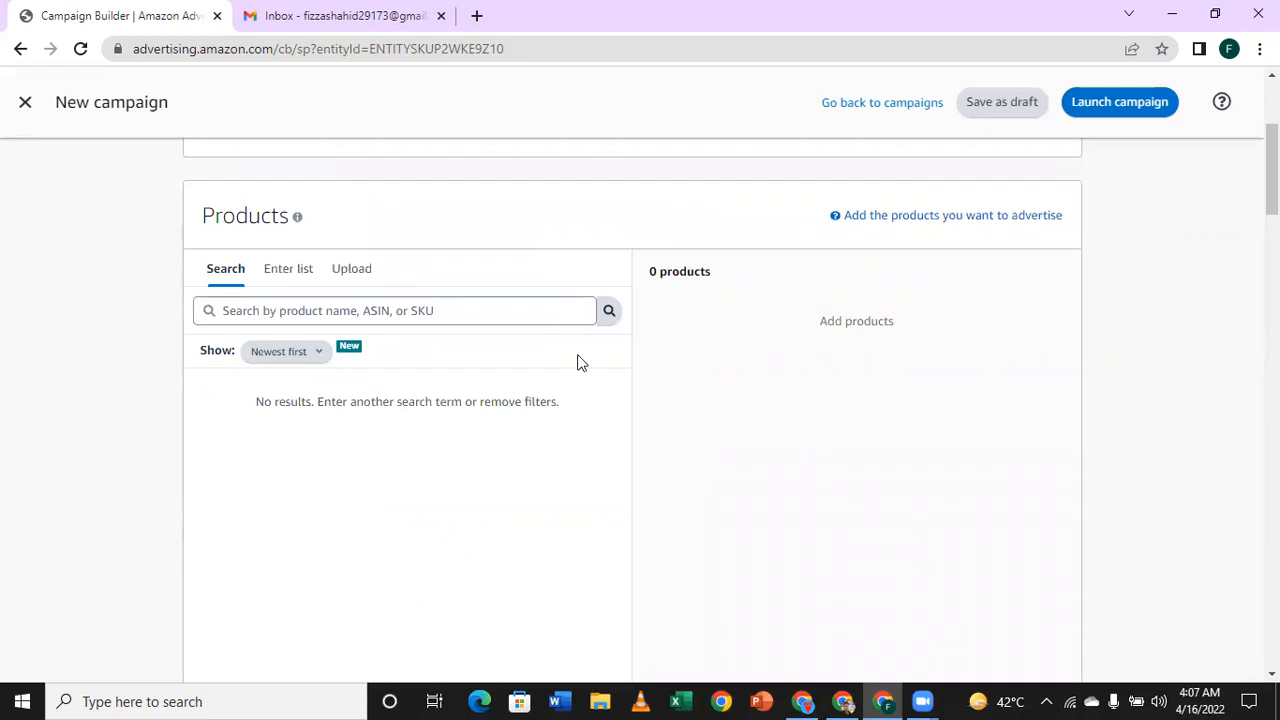
scroll(504, 425, down, 8)
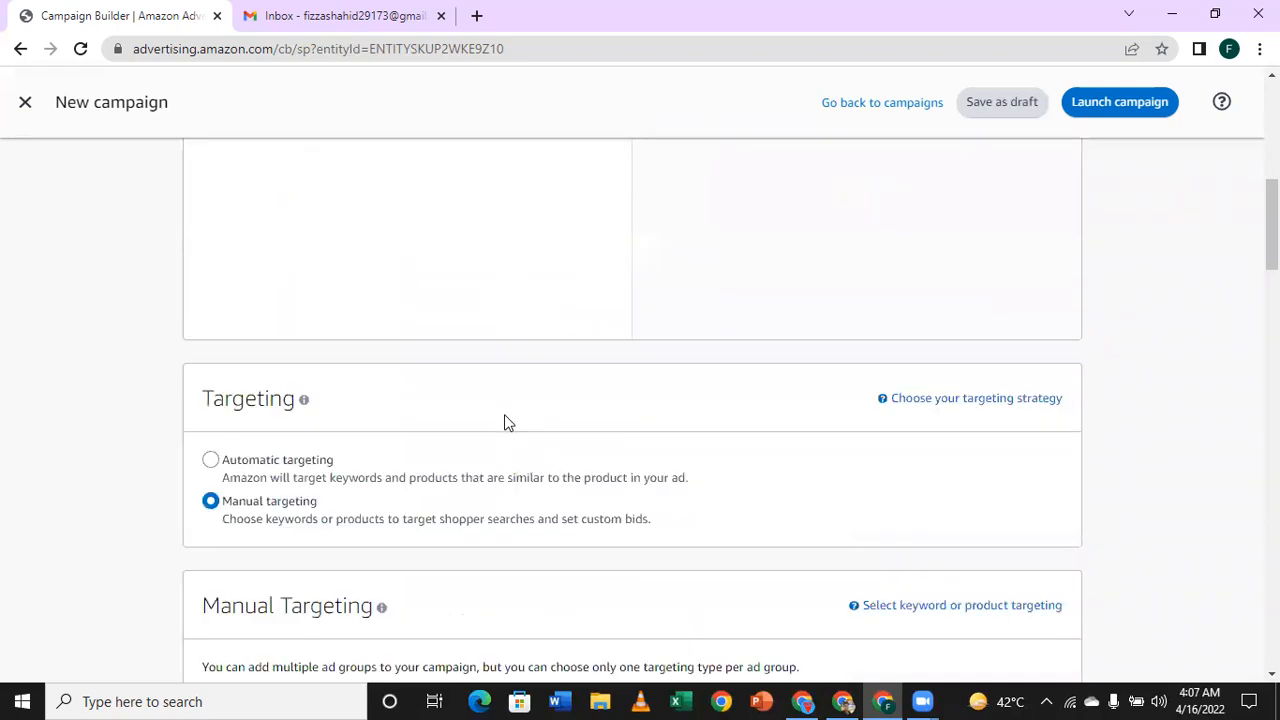
scroll(250, 390, down, 2)
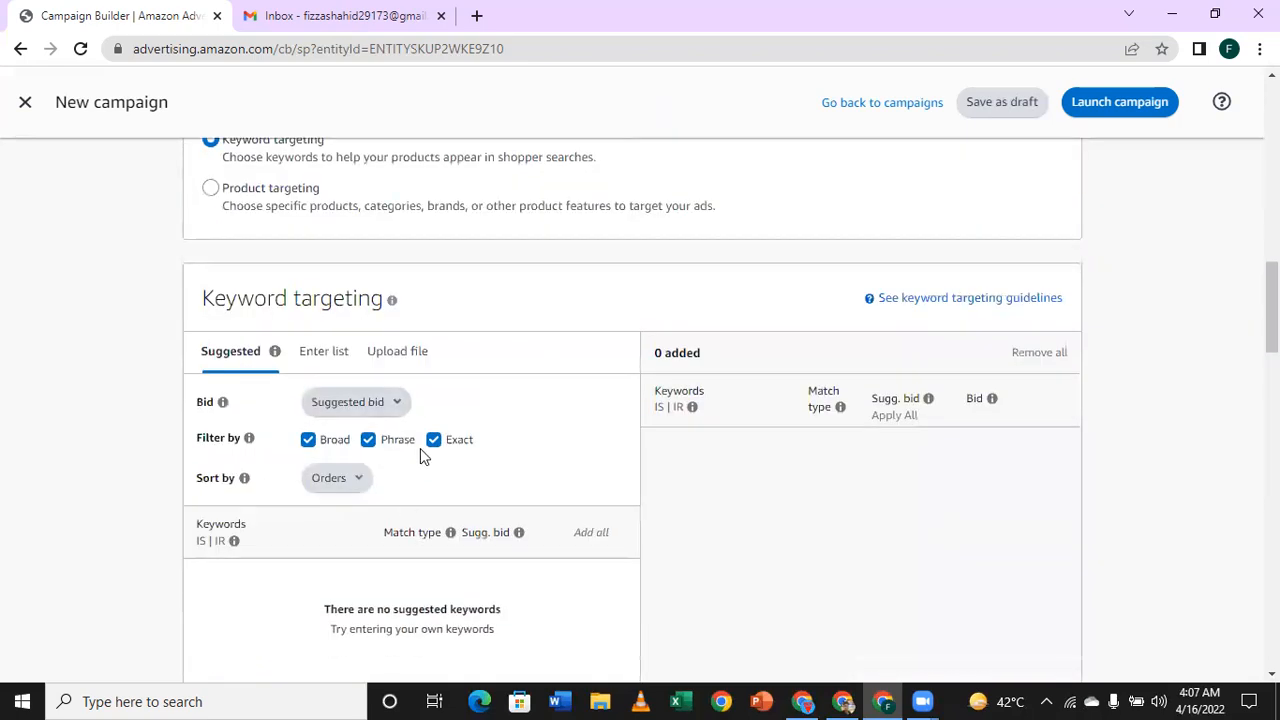
scroll(440, 460, down, 2)
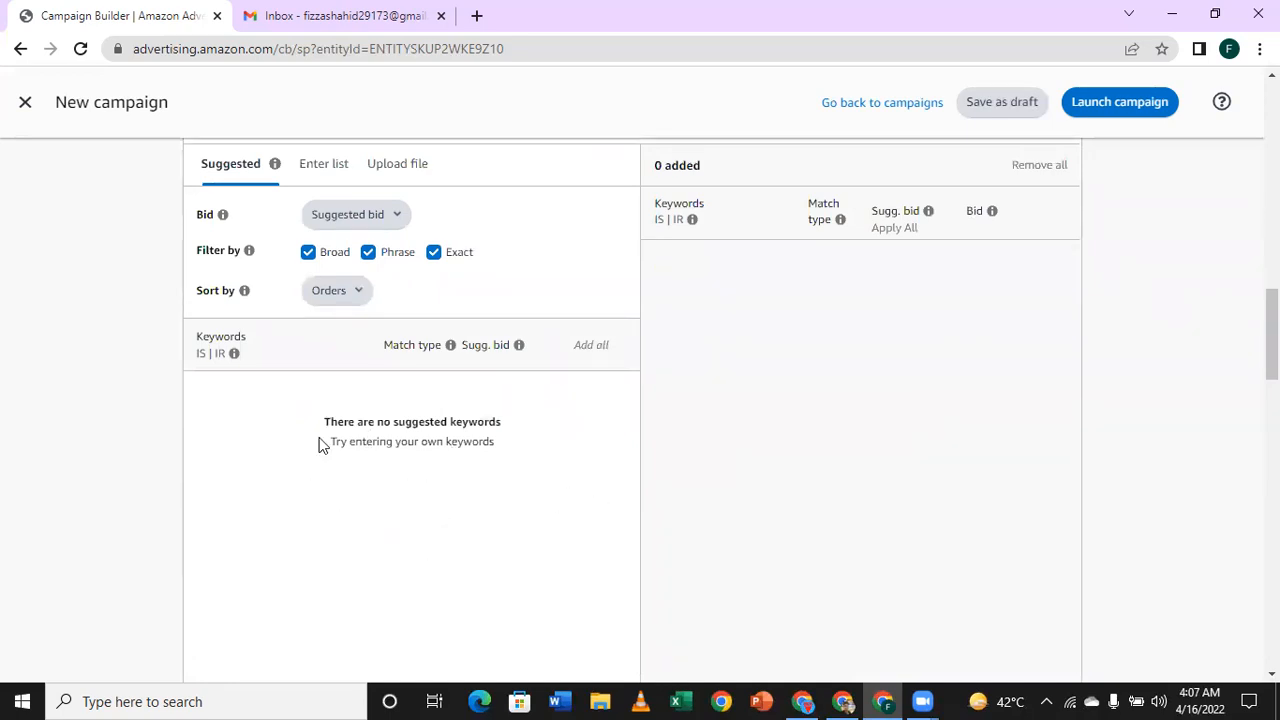
scroll(324, 444, up, 1)
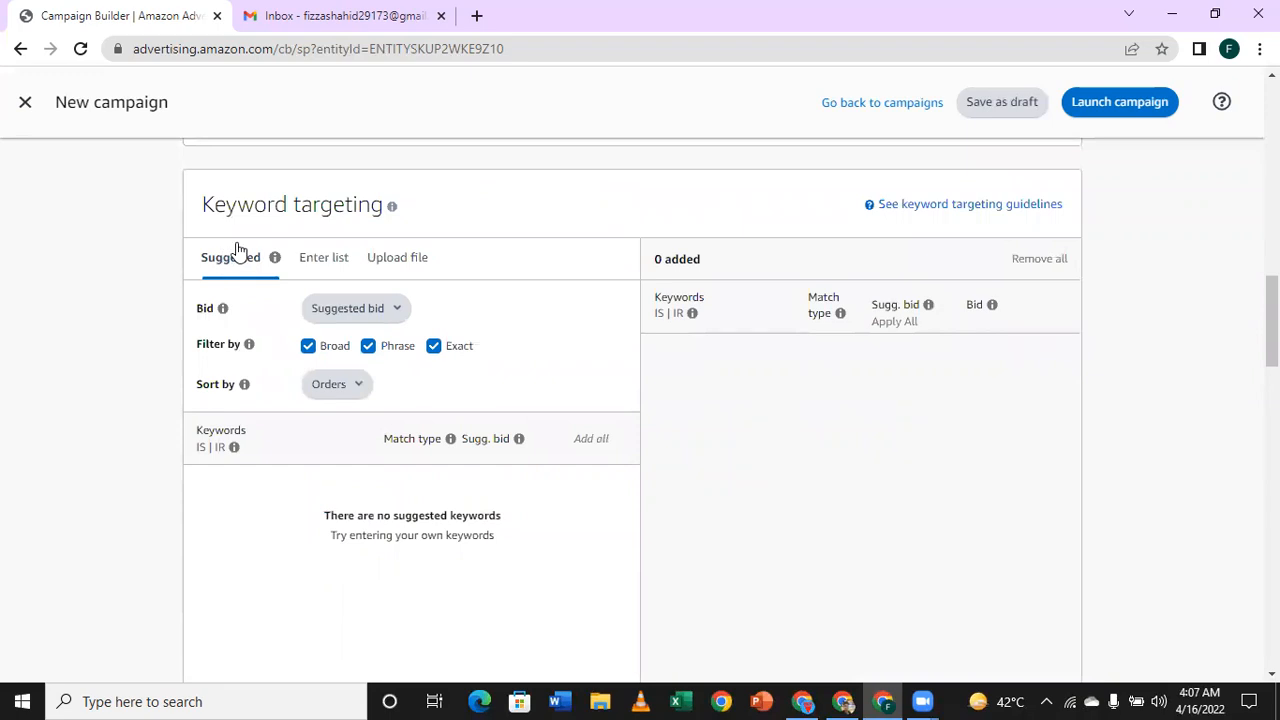
scroll(237, 250, up, 5)
scroll(386, 283, up, 3)
scroll(386, 283, down, 9)
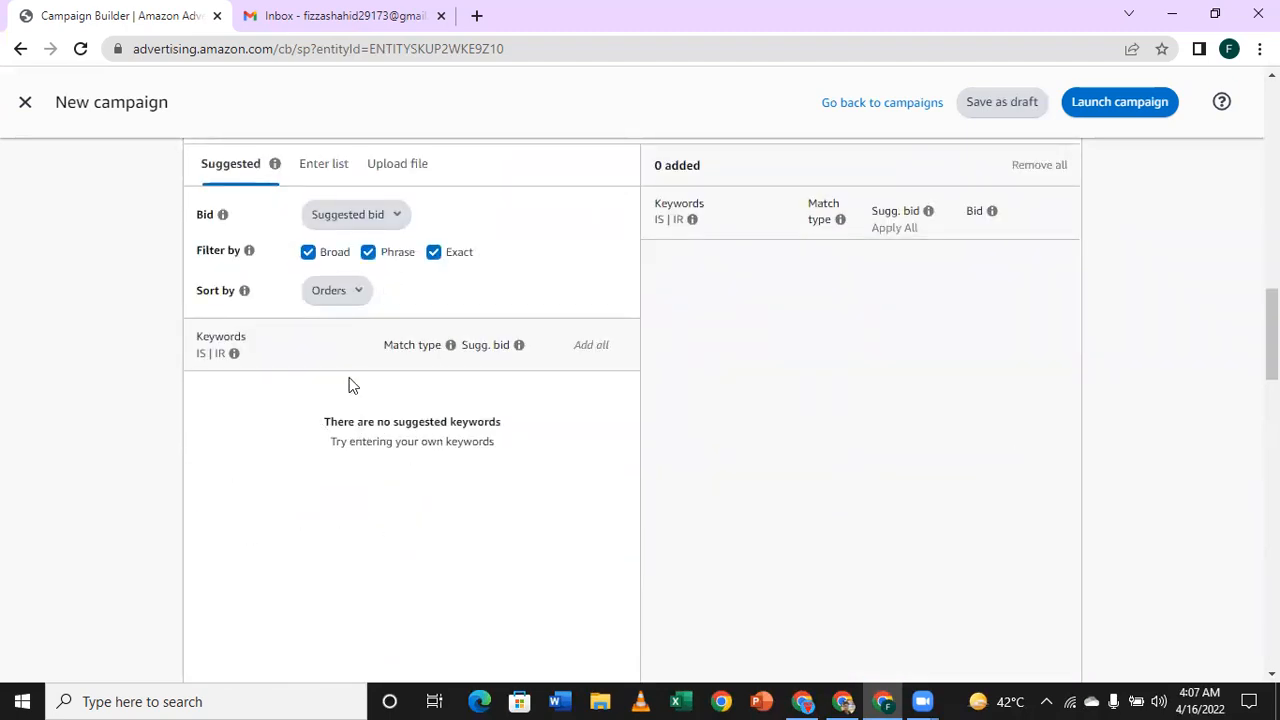
Switch to the Canva presentation and review slides 6 to 19, from the campaign settings to the bidding strategy.
click(843, 701)
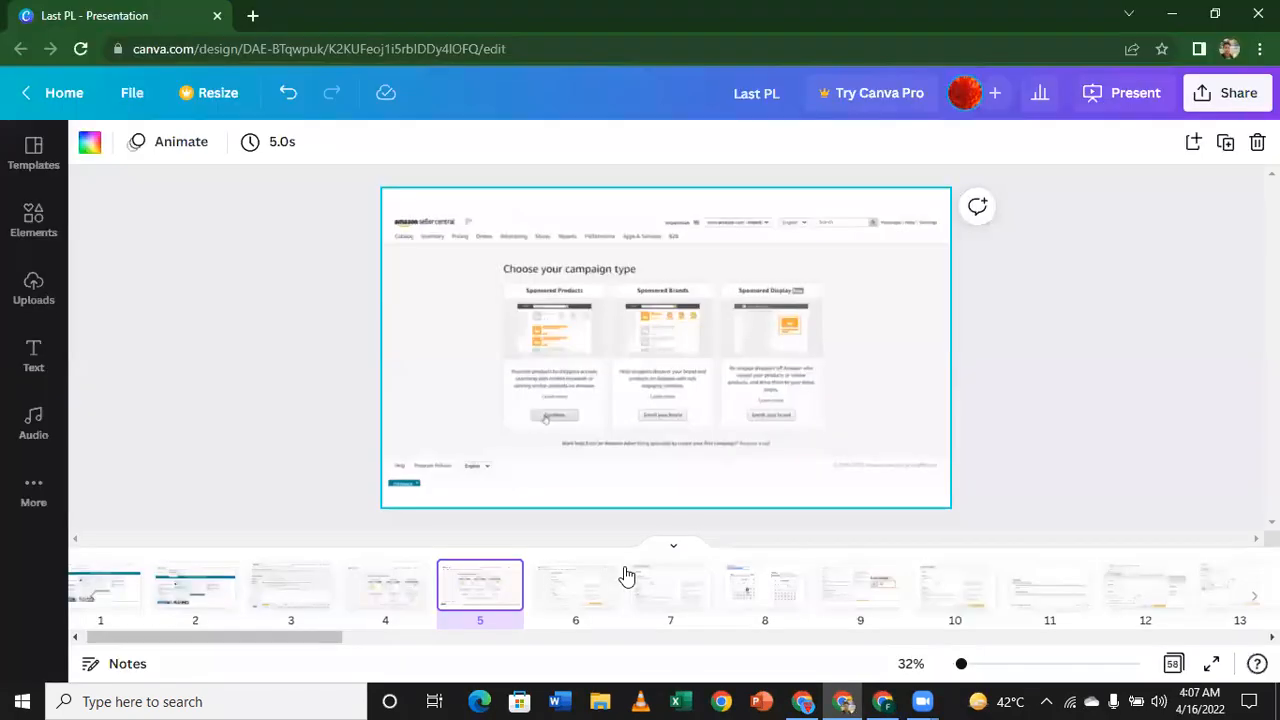
key(Right)
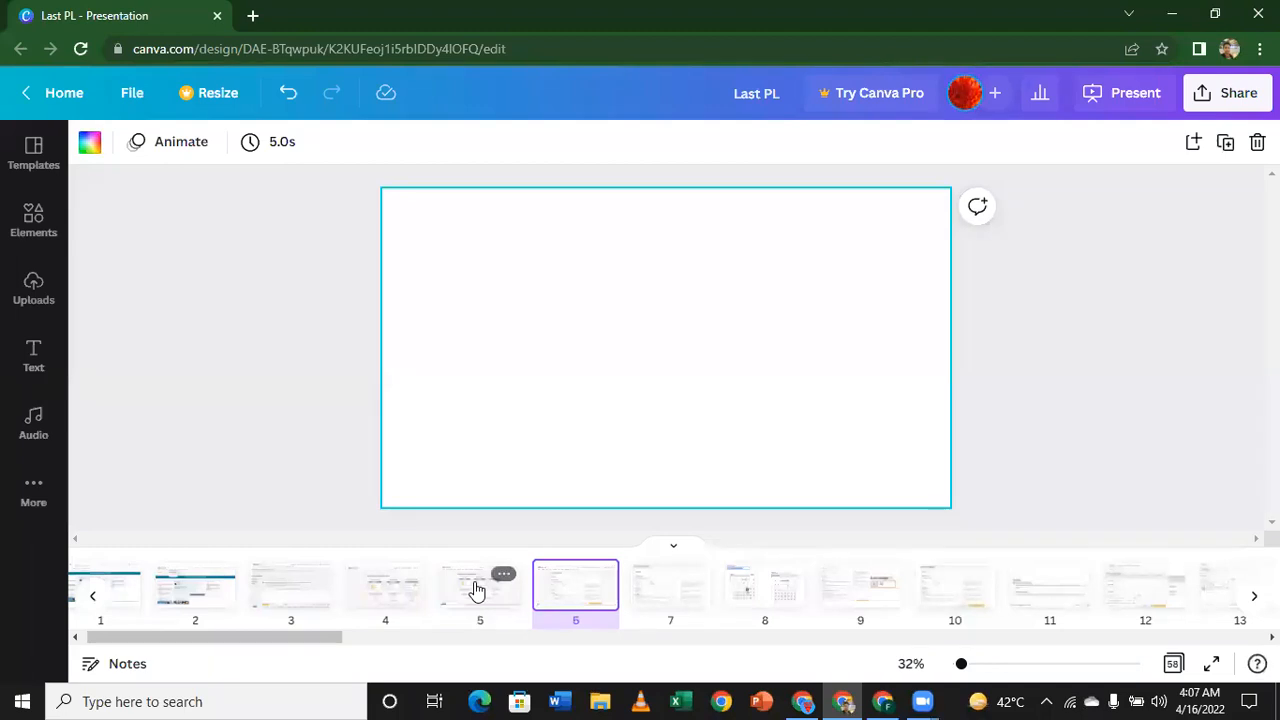
key(Right)
key(Right)
key(Right)
key(Right)
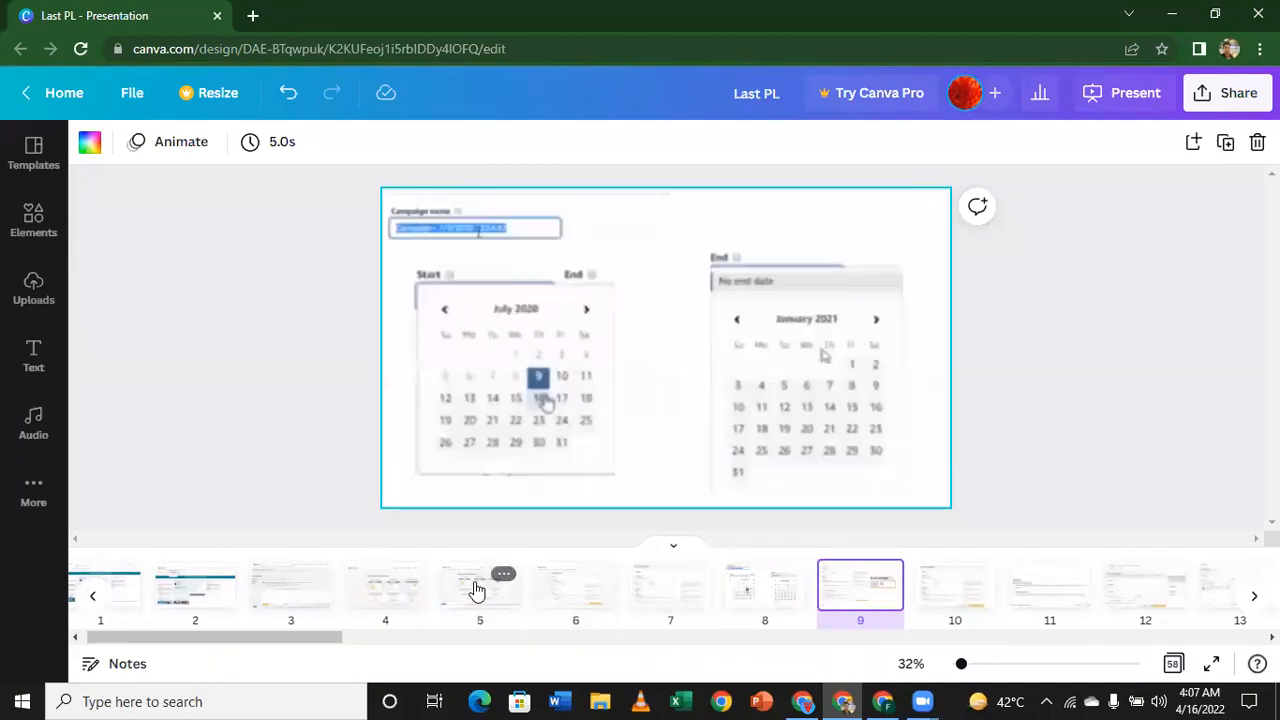
key(Right)
key(Right)
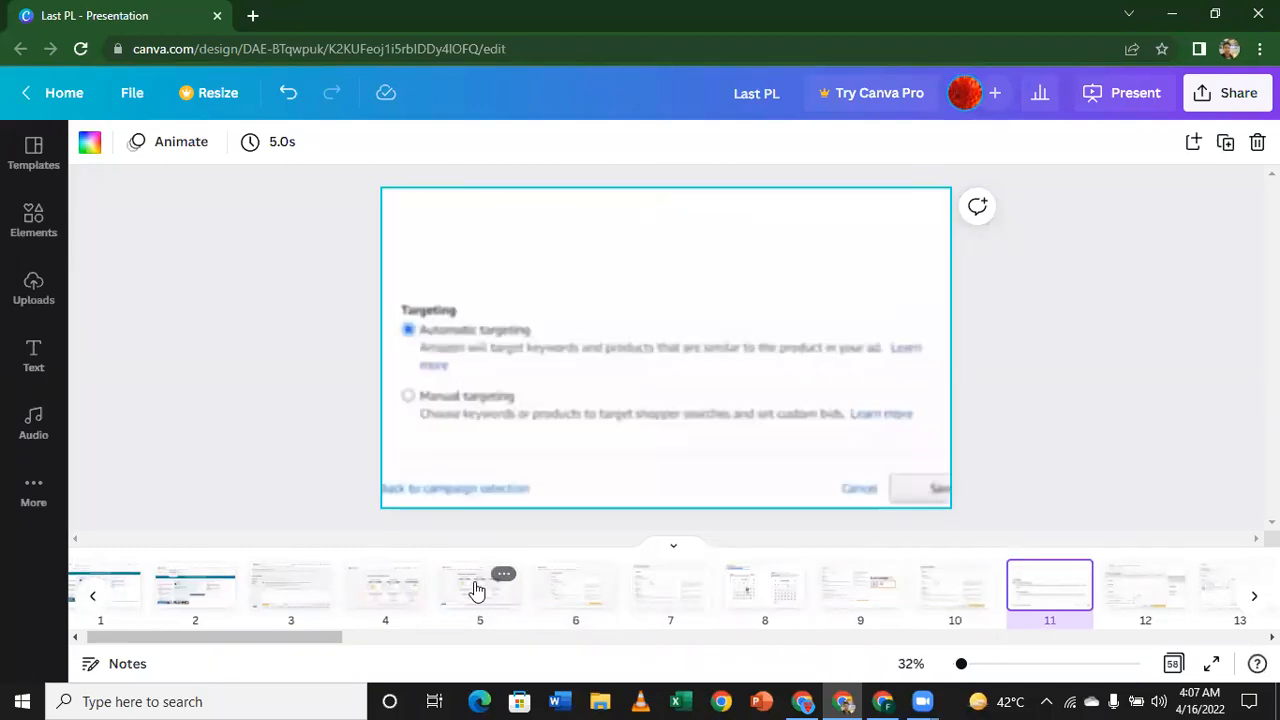
key(Right)
key(Right)
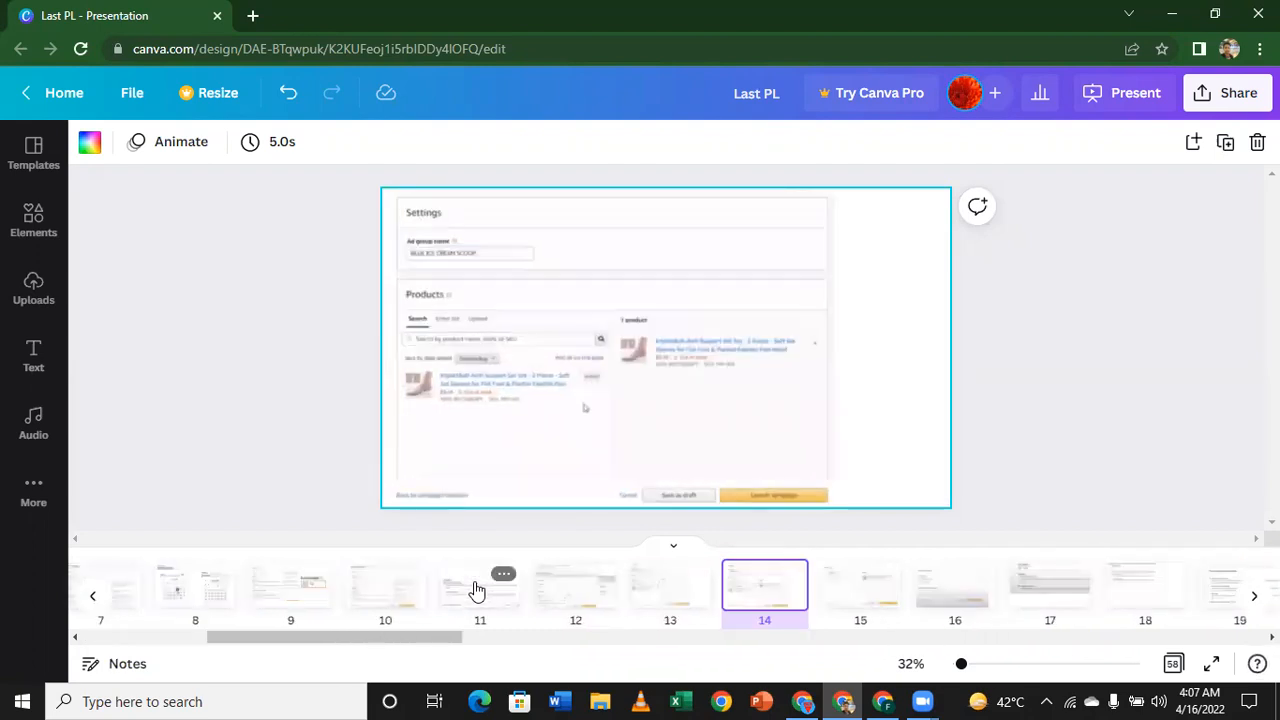
key(Right)
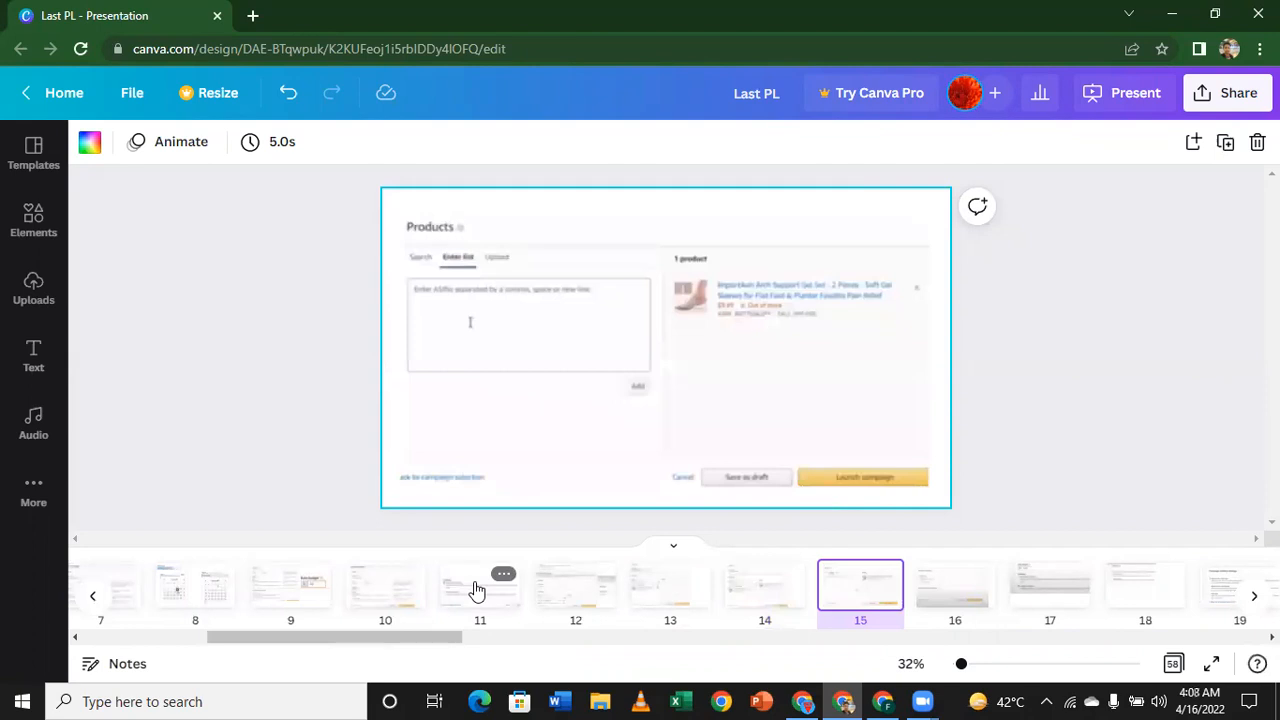
key(Right)
key(Right)
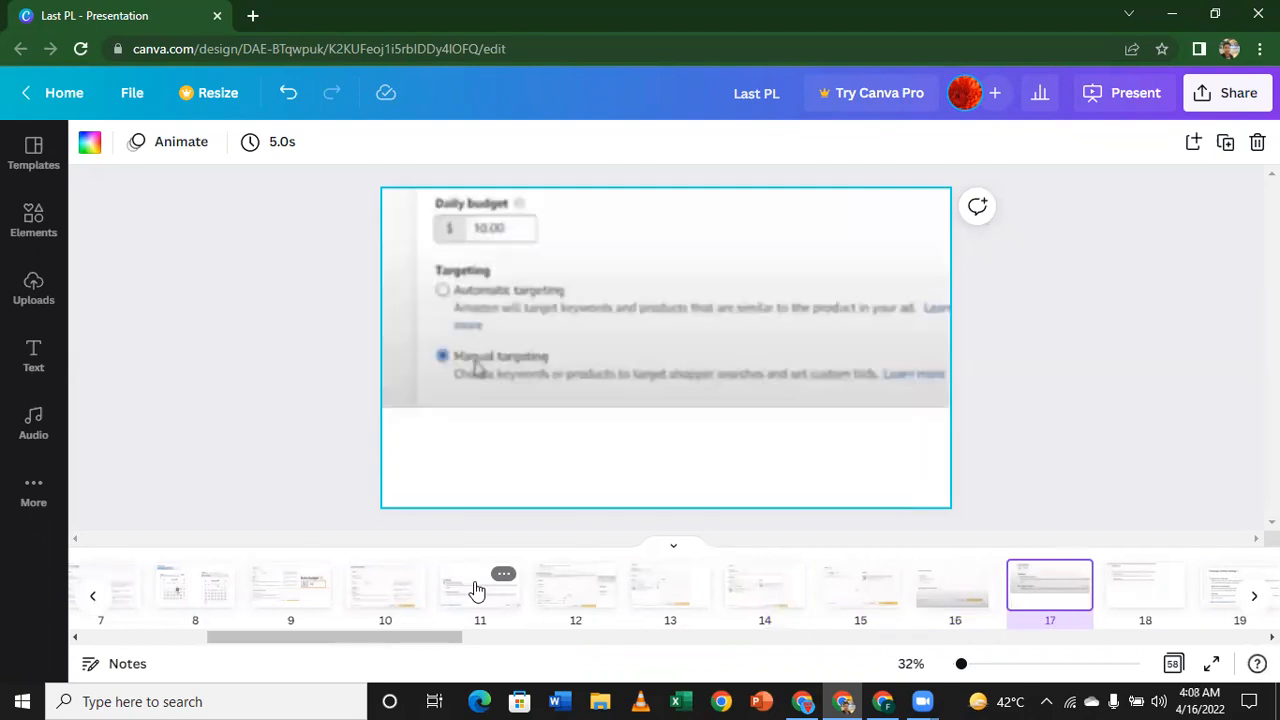
key(Right)
key(Right)
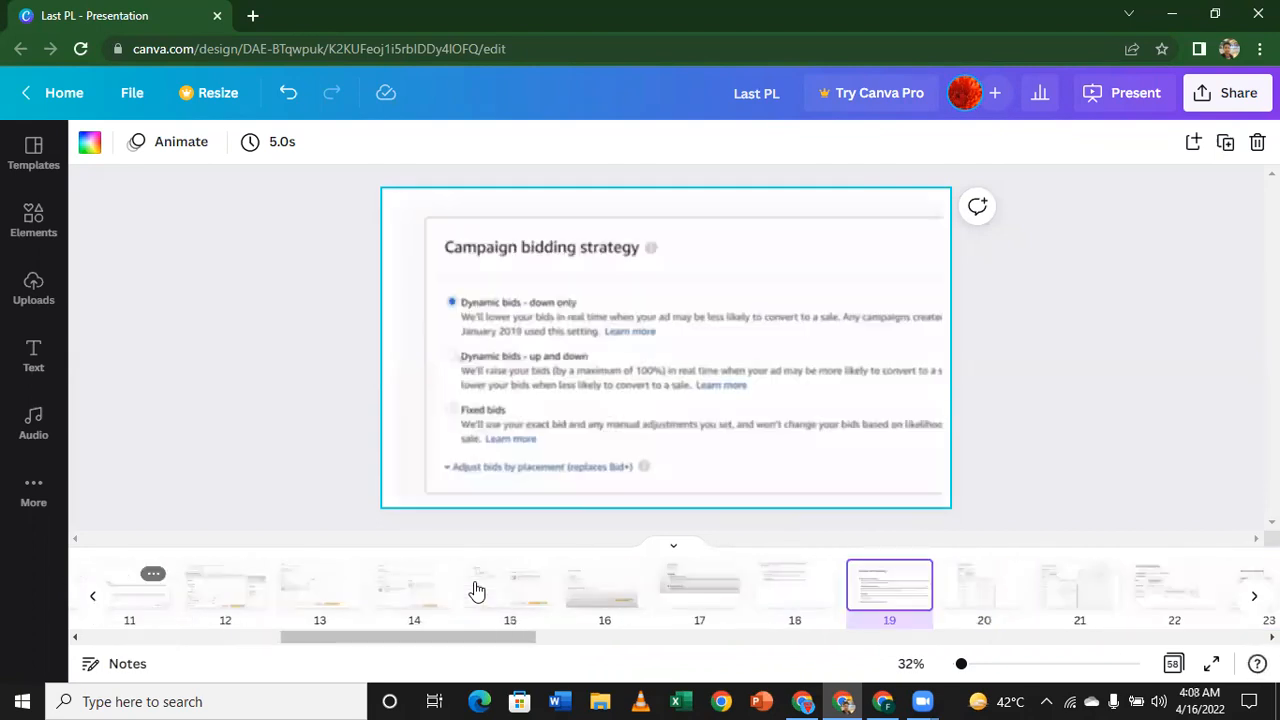
Go to slide 20 on suggested keyword targeting and present it full screen.
key(Right)
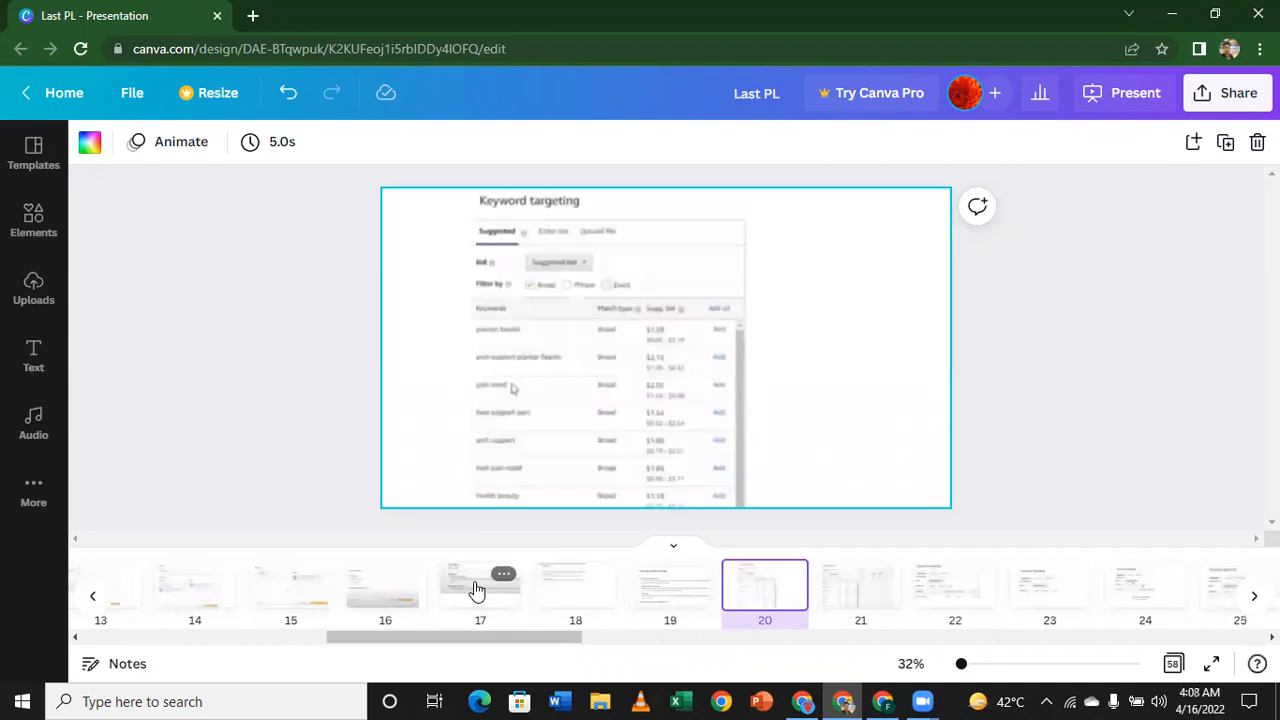
key(Right)
key(Left)
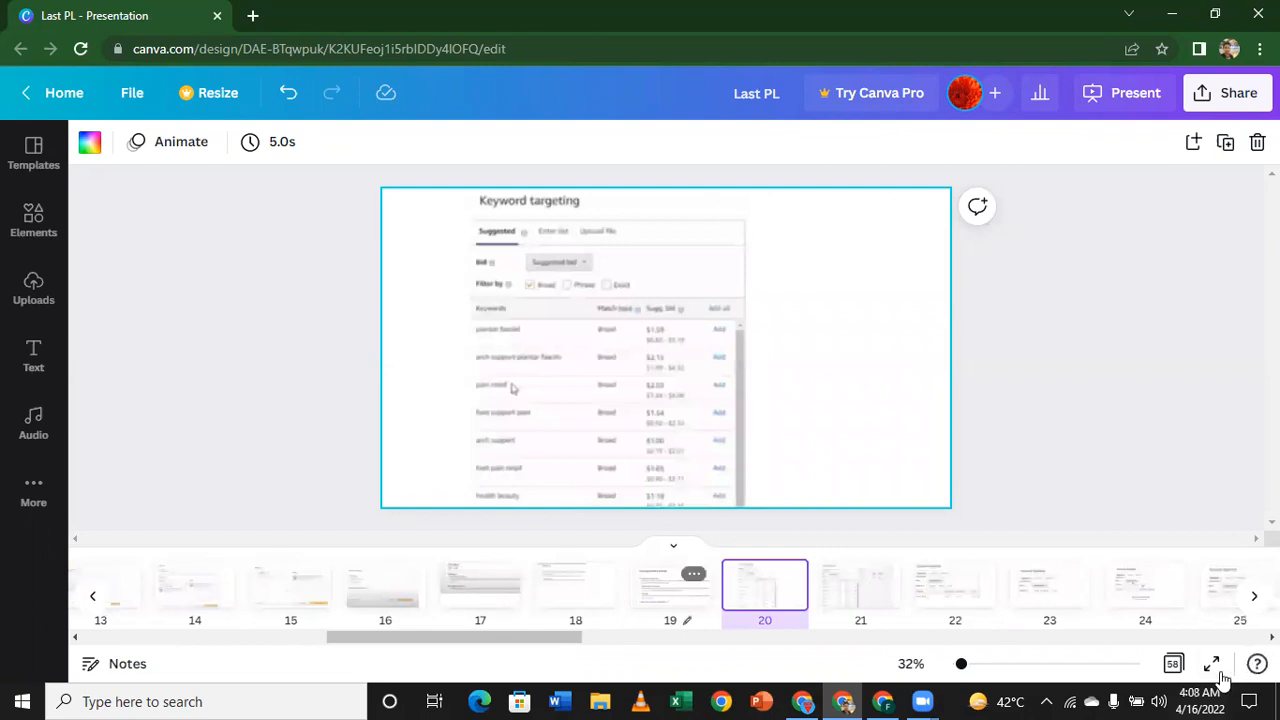
key(F11)
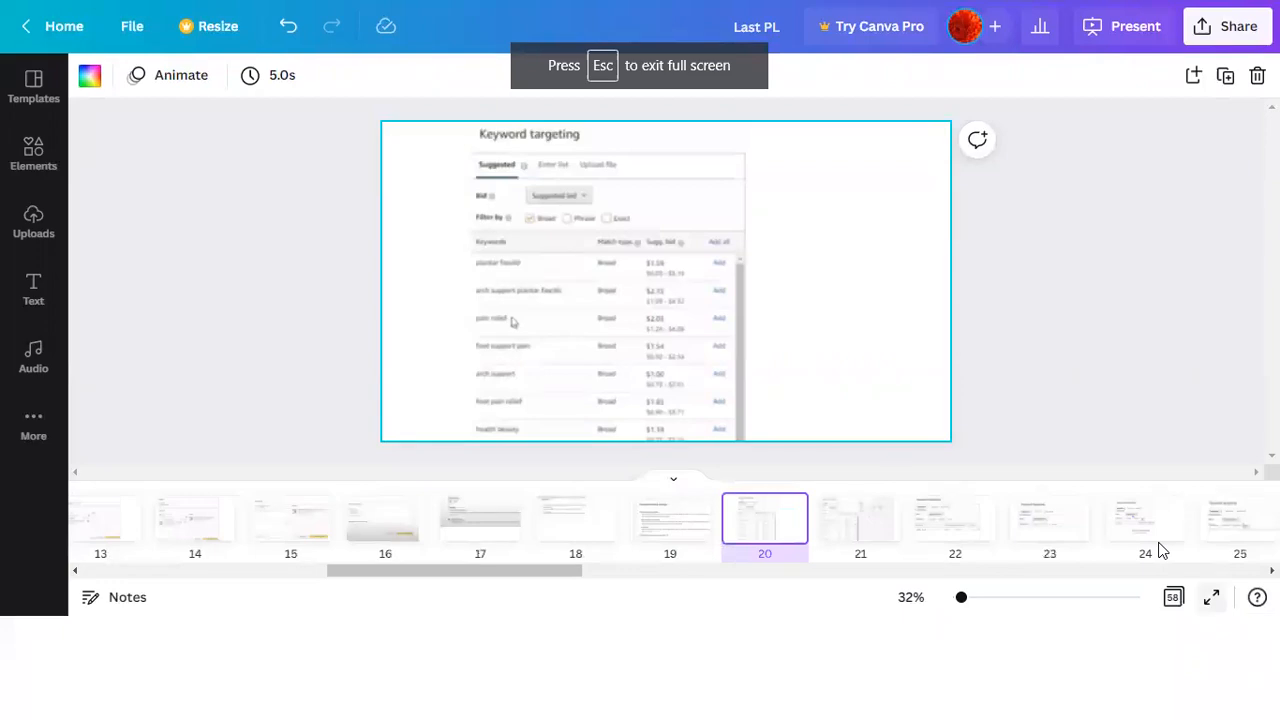
key(ctrl+alt+p)
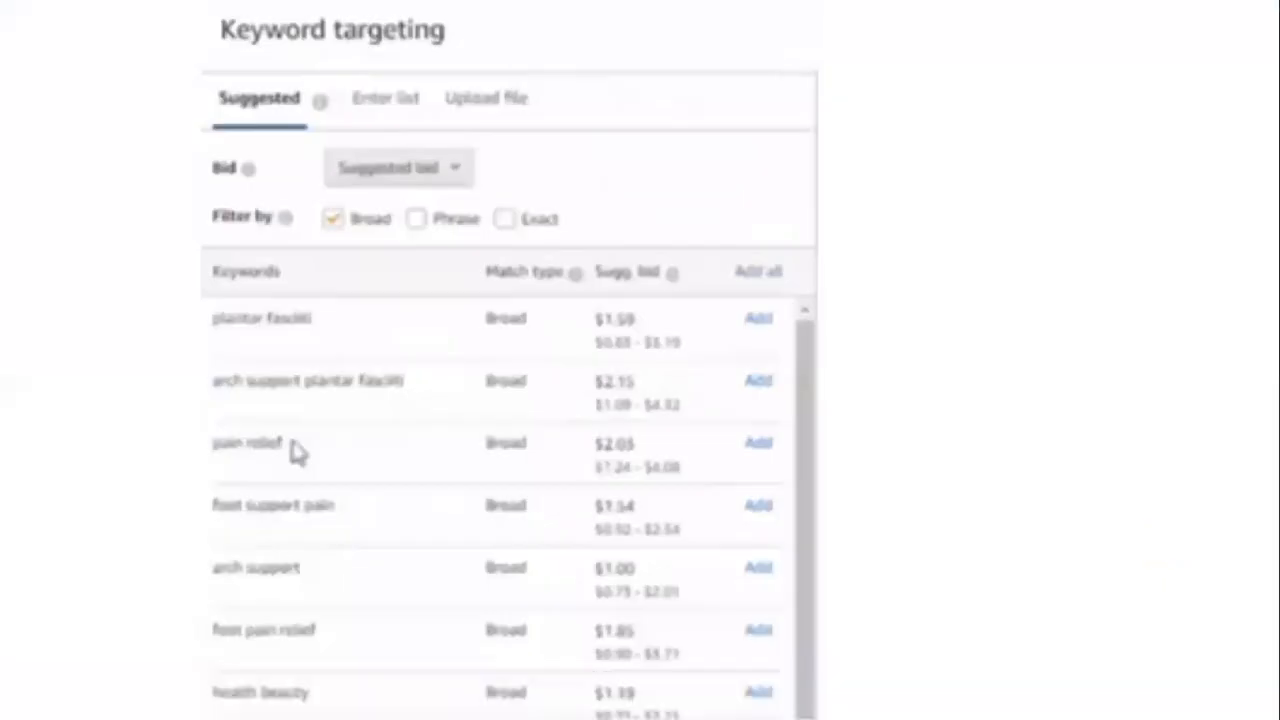
drag(287, 119, 231, 104)
click(371, 218)
click(450, 271)
click(302, 254)
click(349, 260)
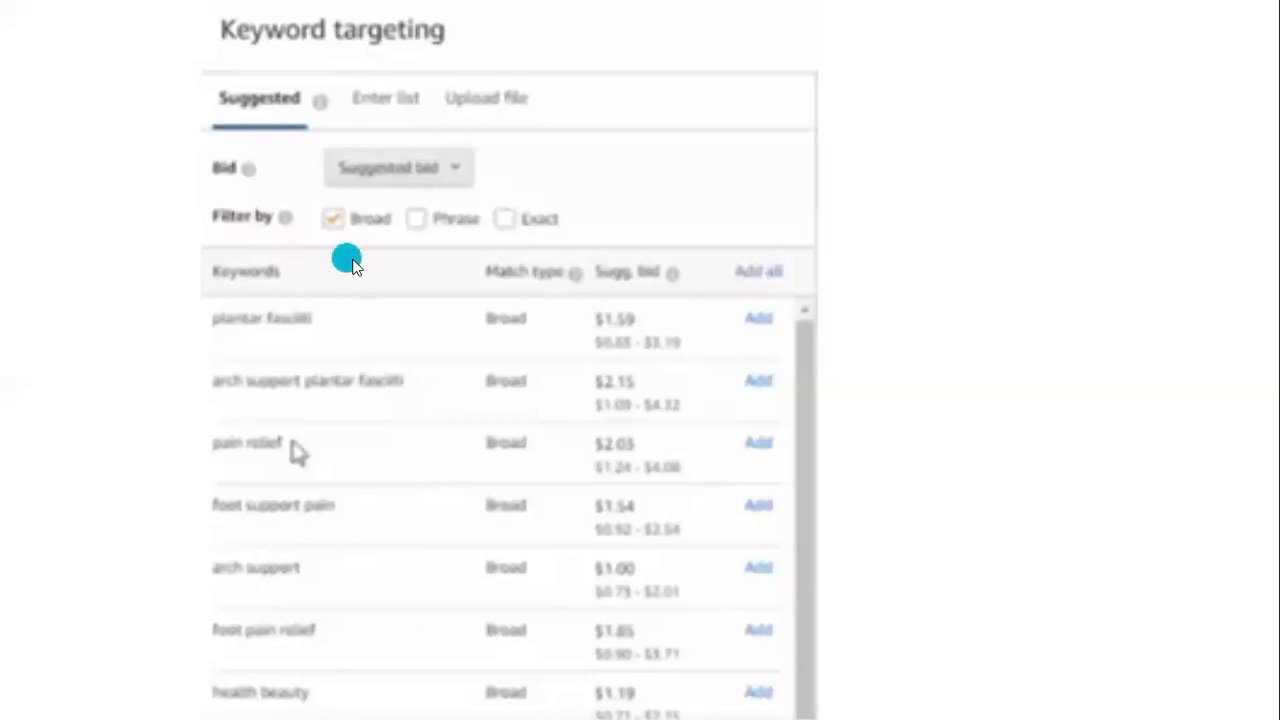
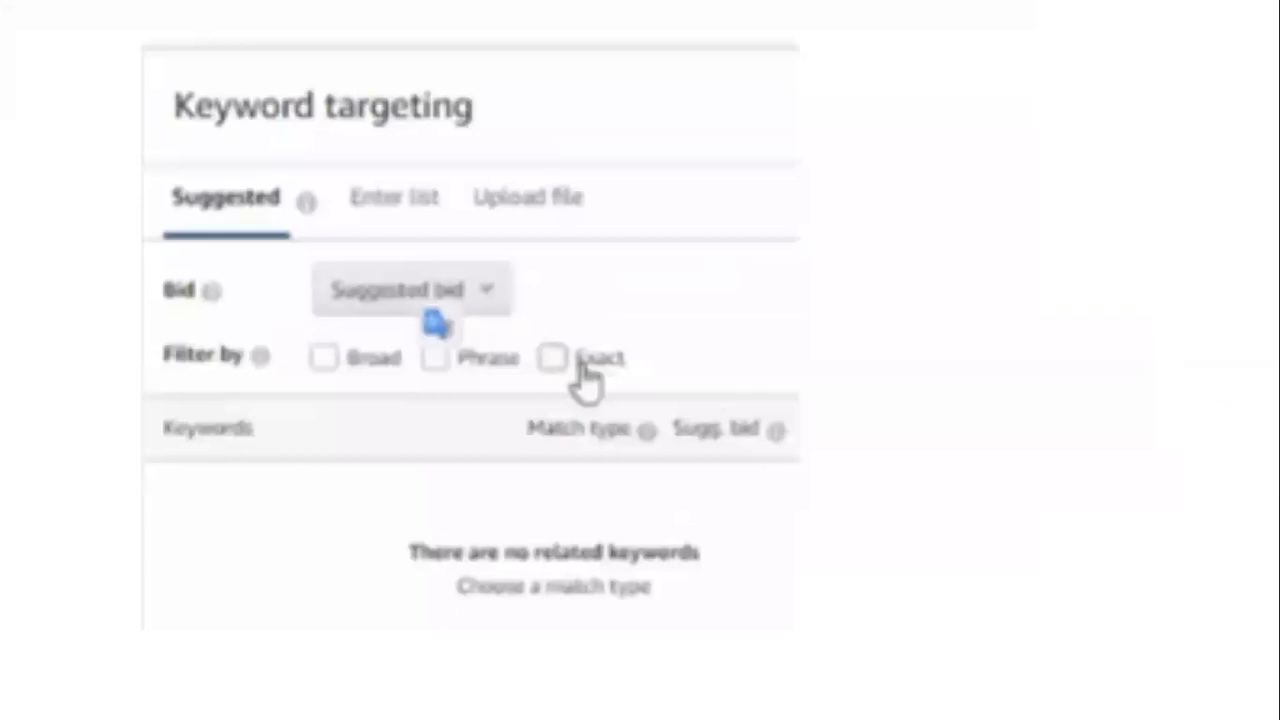
click(560, 362)
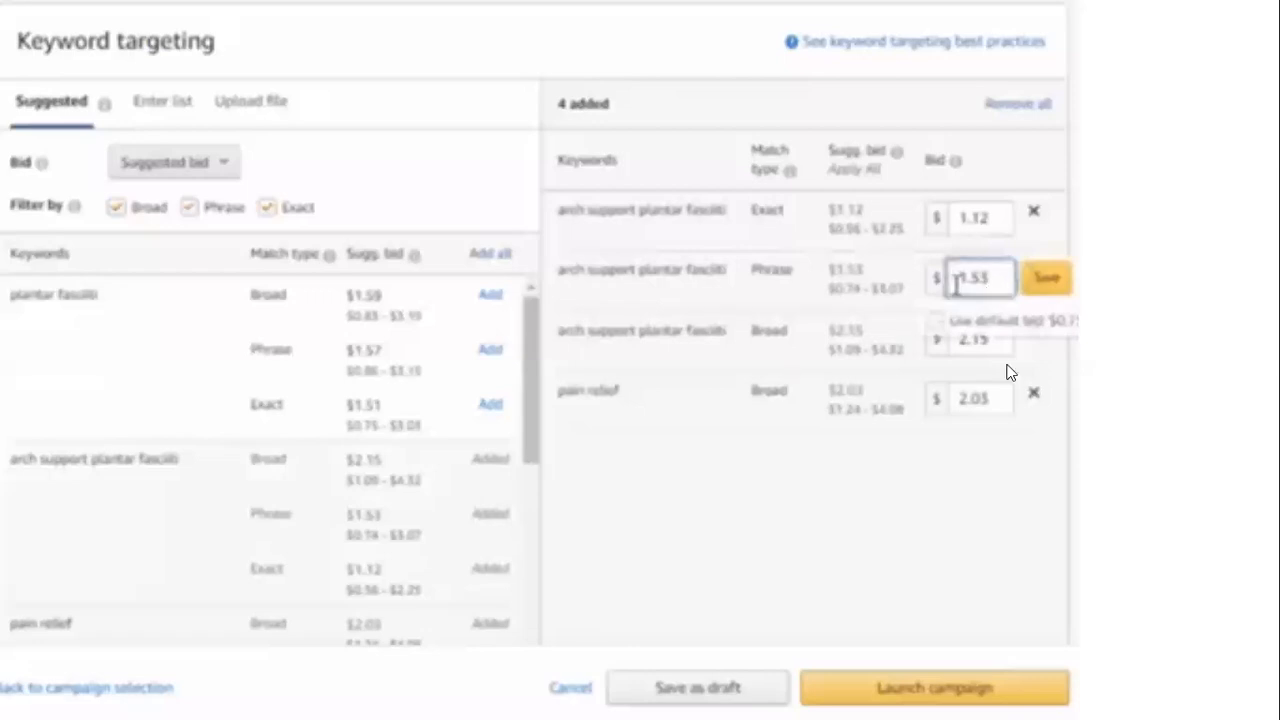
click(829, 311)
click(826, 314)
click(823, 312)
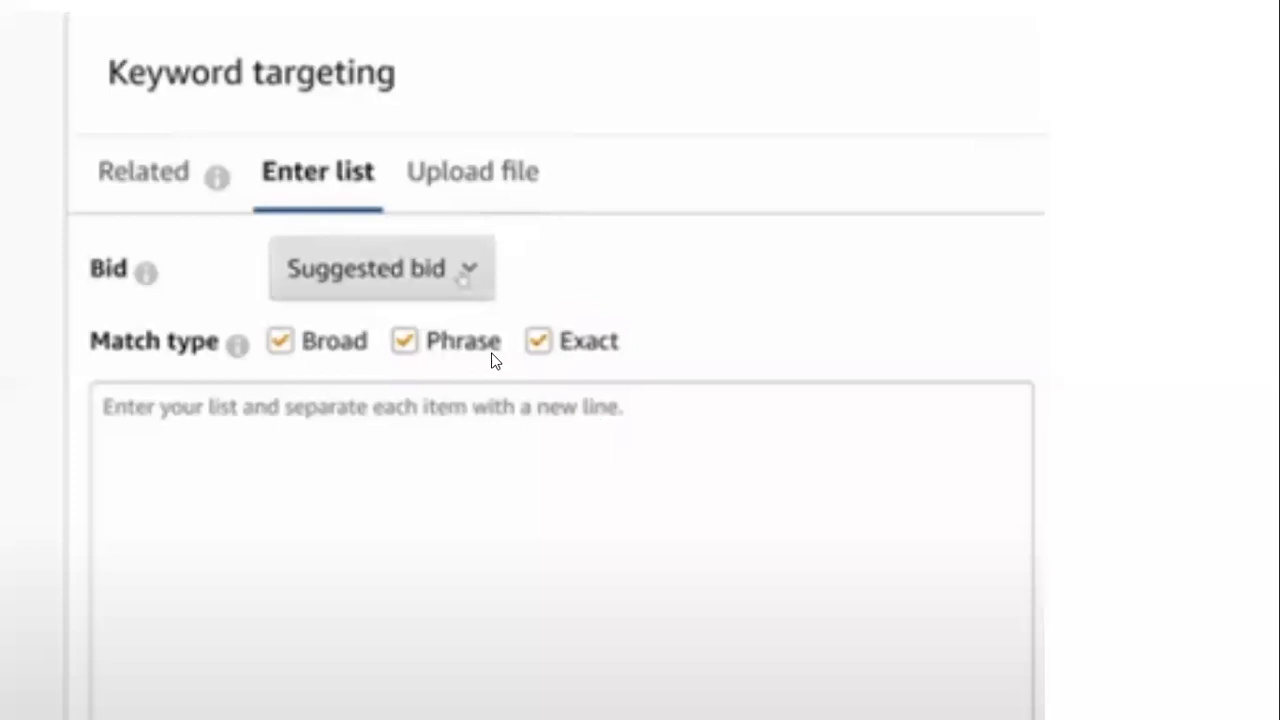
click(576, 372)
click(223, 295)
click(354, 451)
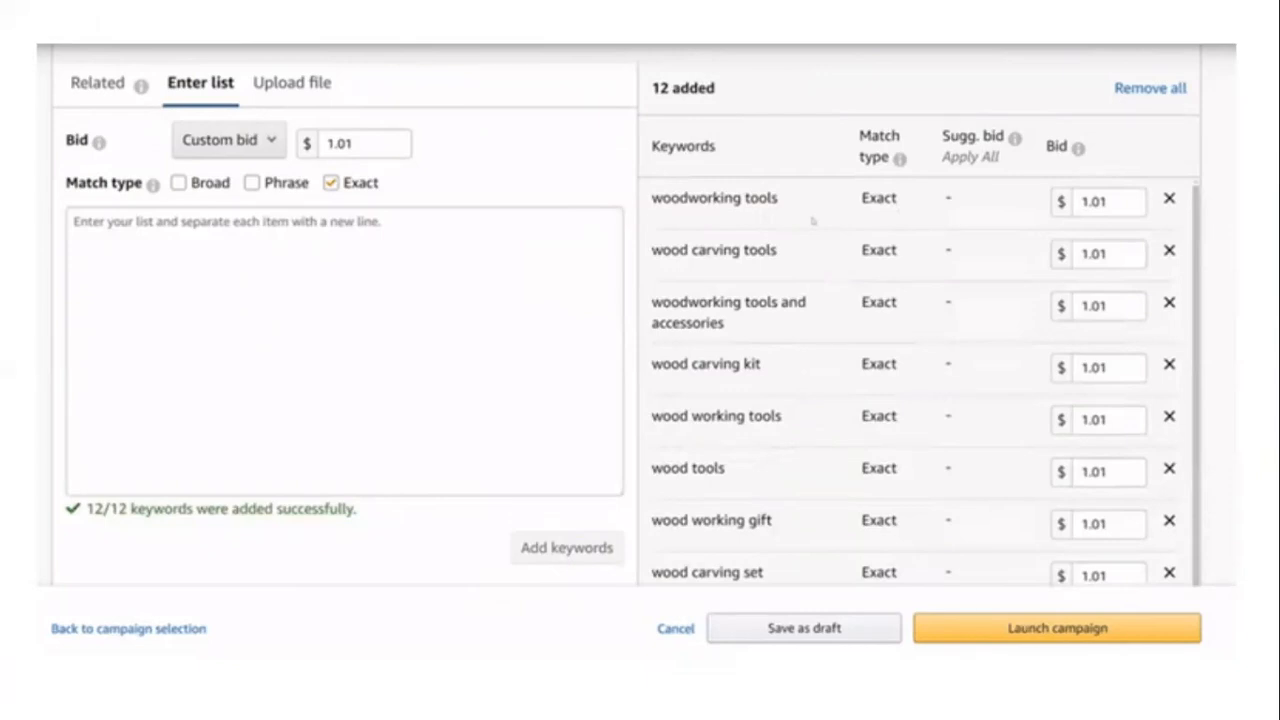
click(900, 268)
click(826, 254)
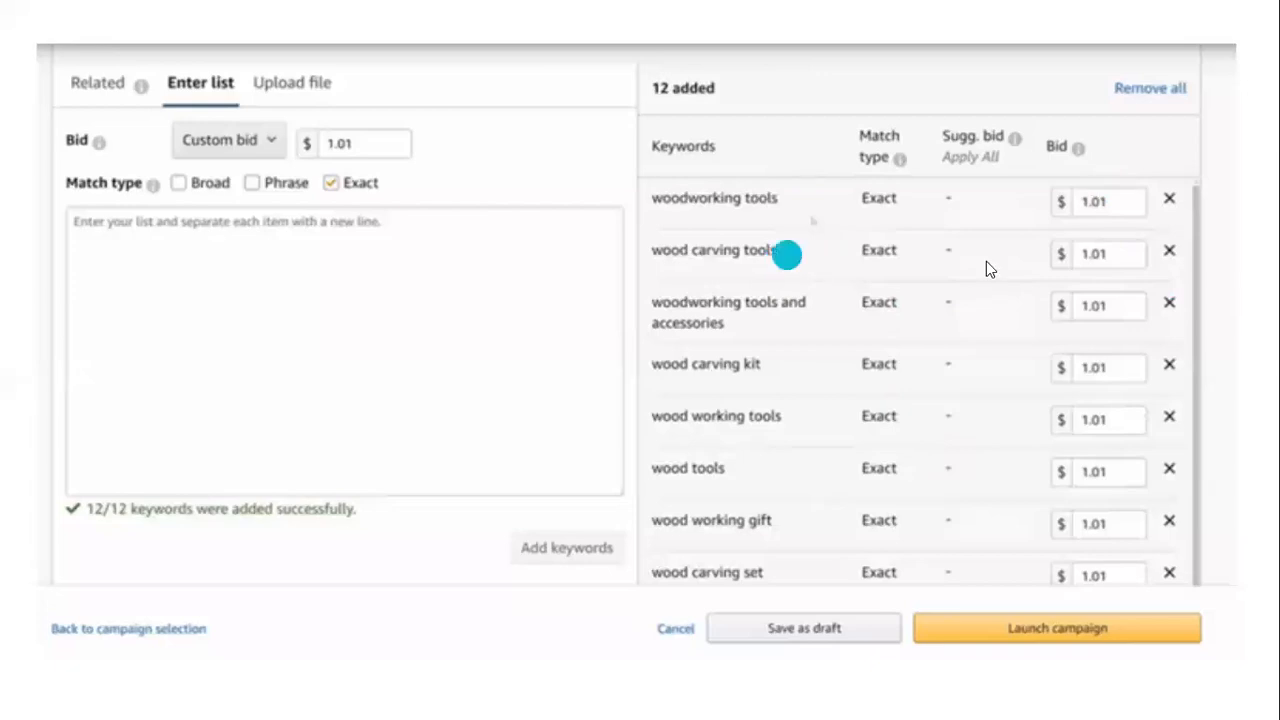
Present the slides through slide 40, covering the exact-match keyword list, campaign metrics, bid ranges and ACoS, and leave the full-screen view.
click(1202, 301)
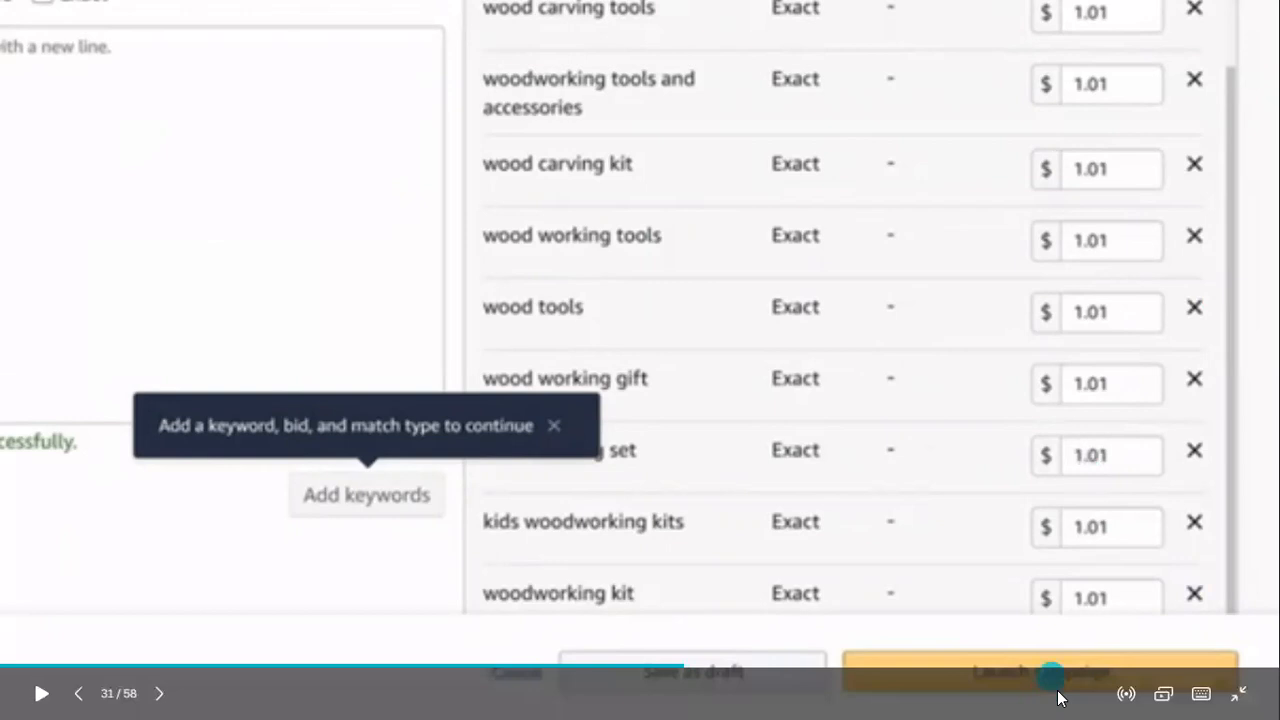
click(1215, 333)
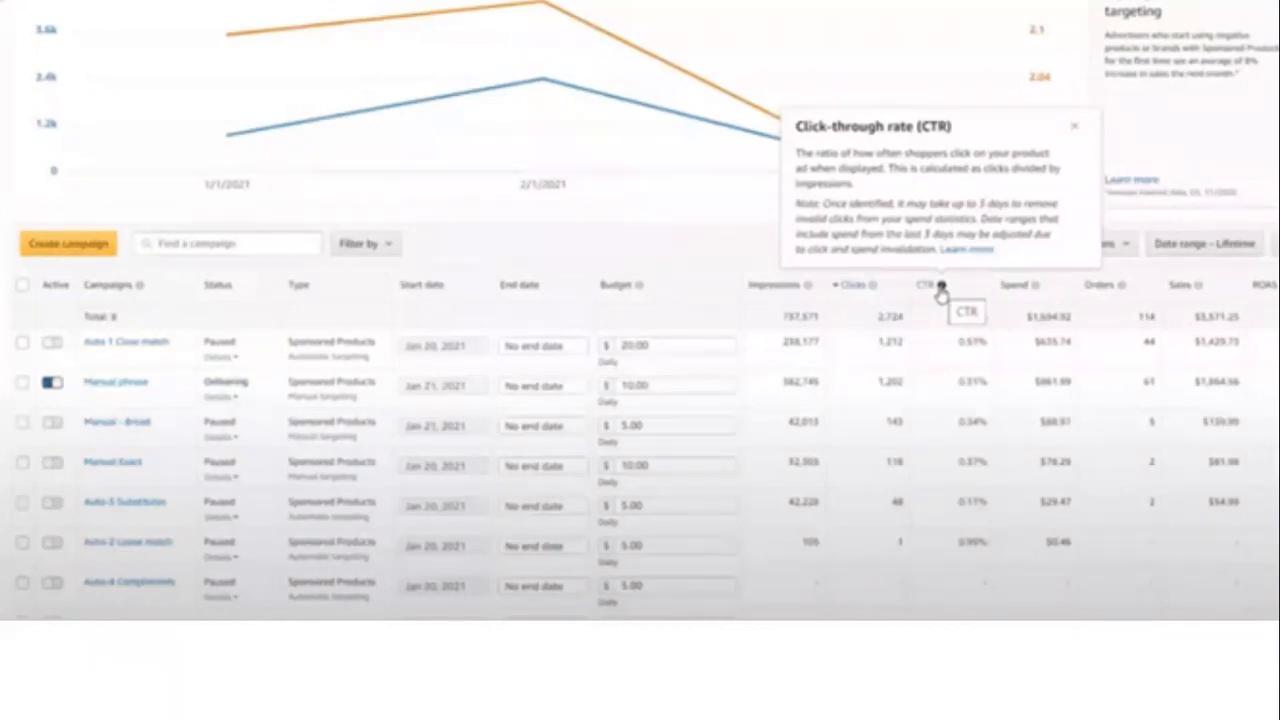
click(203, 432)
click(1120, 320)
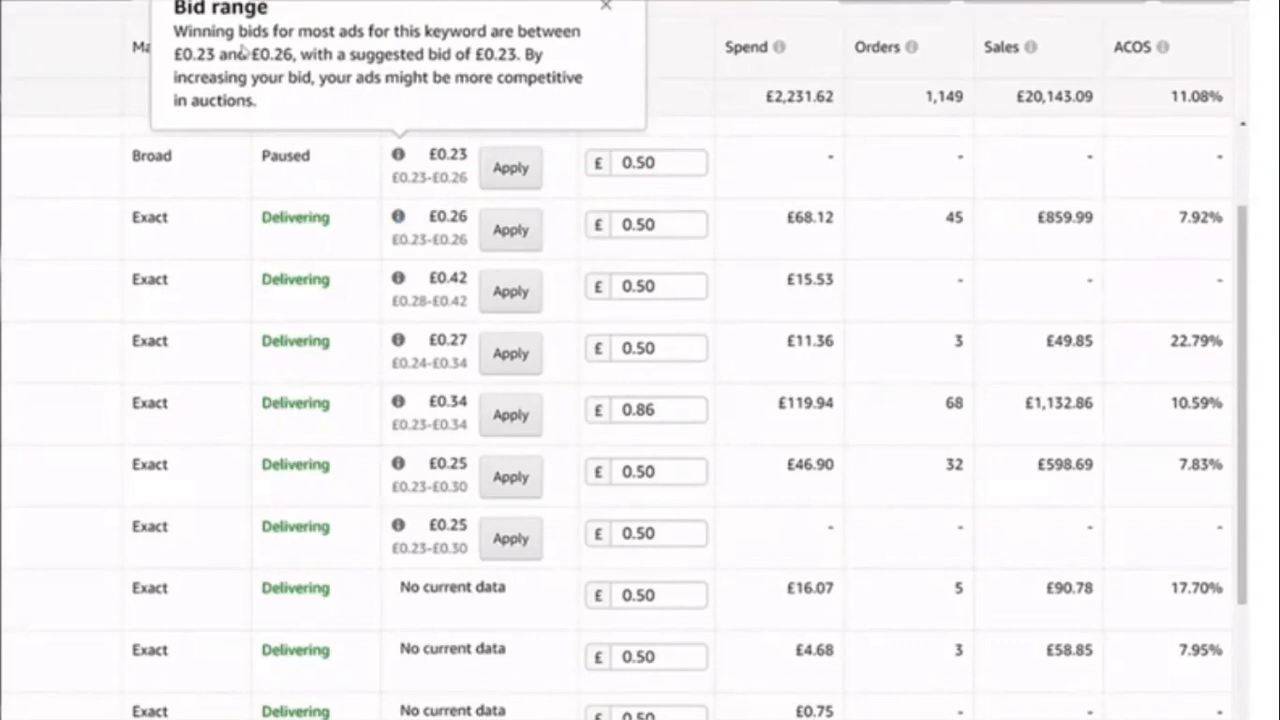
click(316, 173)
click(703, 163)
click(647, 187)
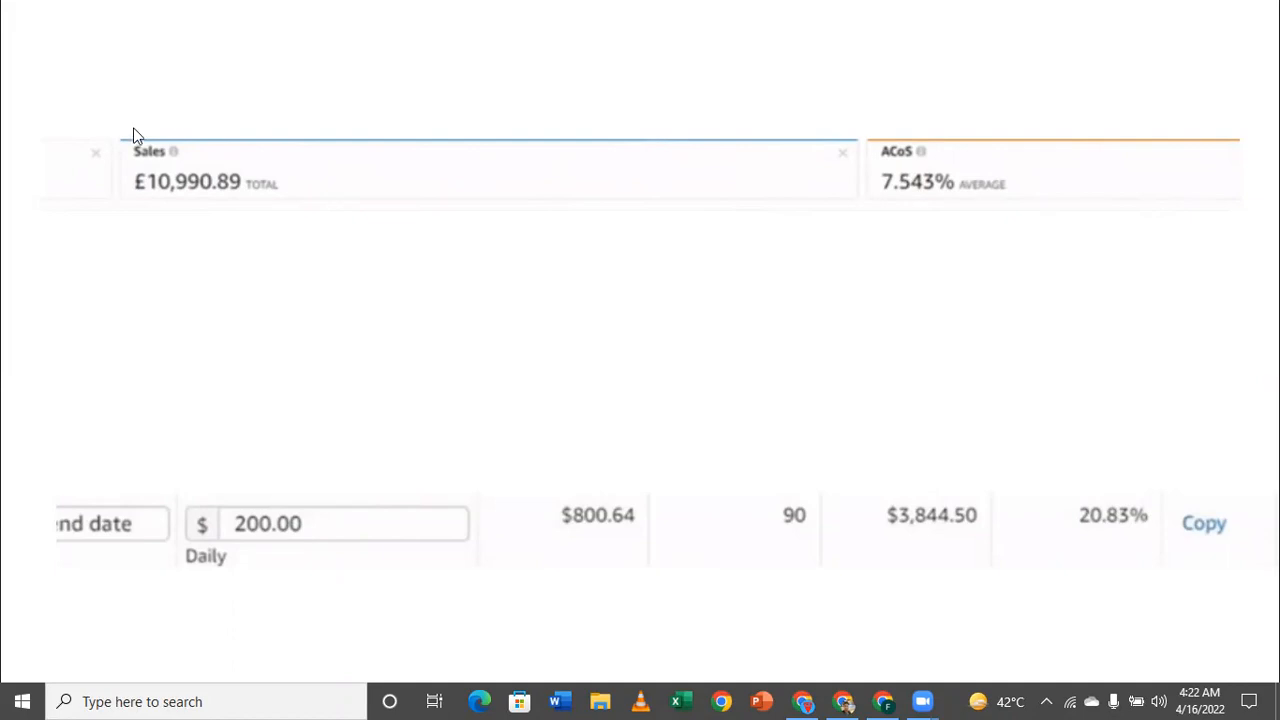
click(166, 181)
click(906, 105)
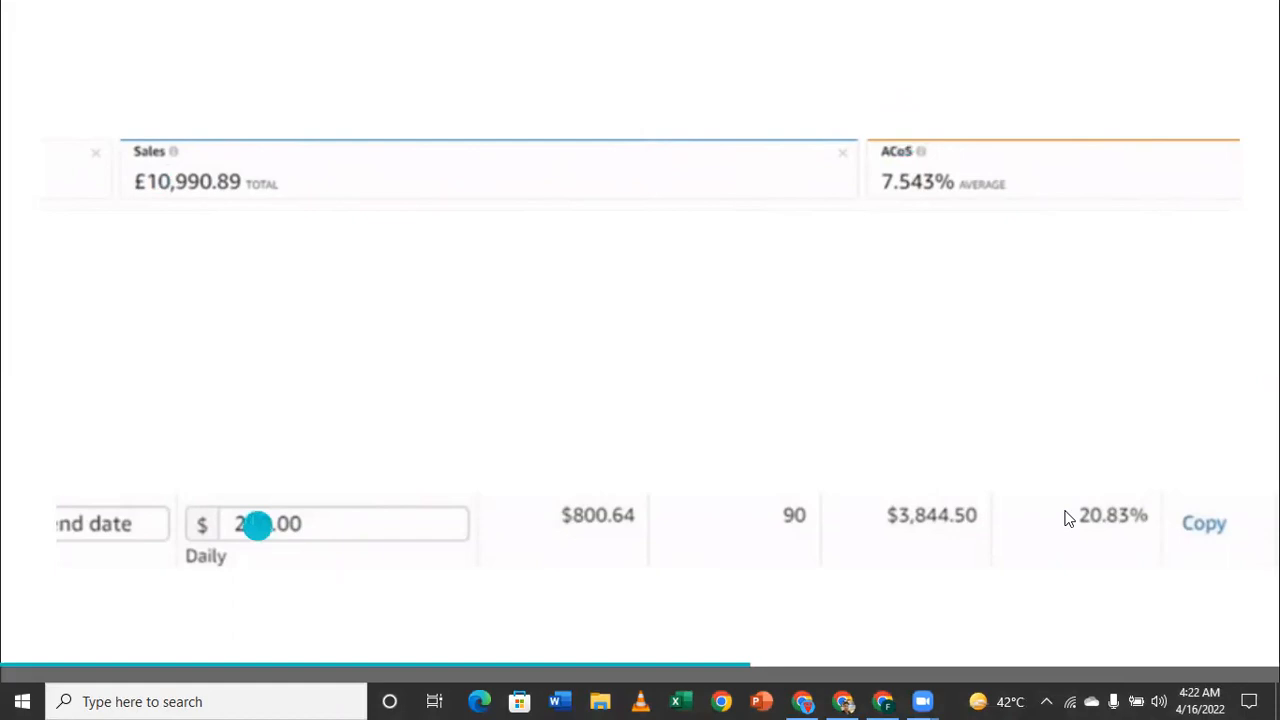
click(1241, 472)
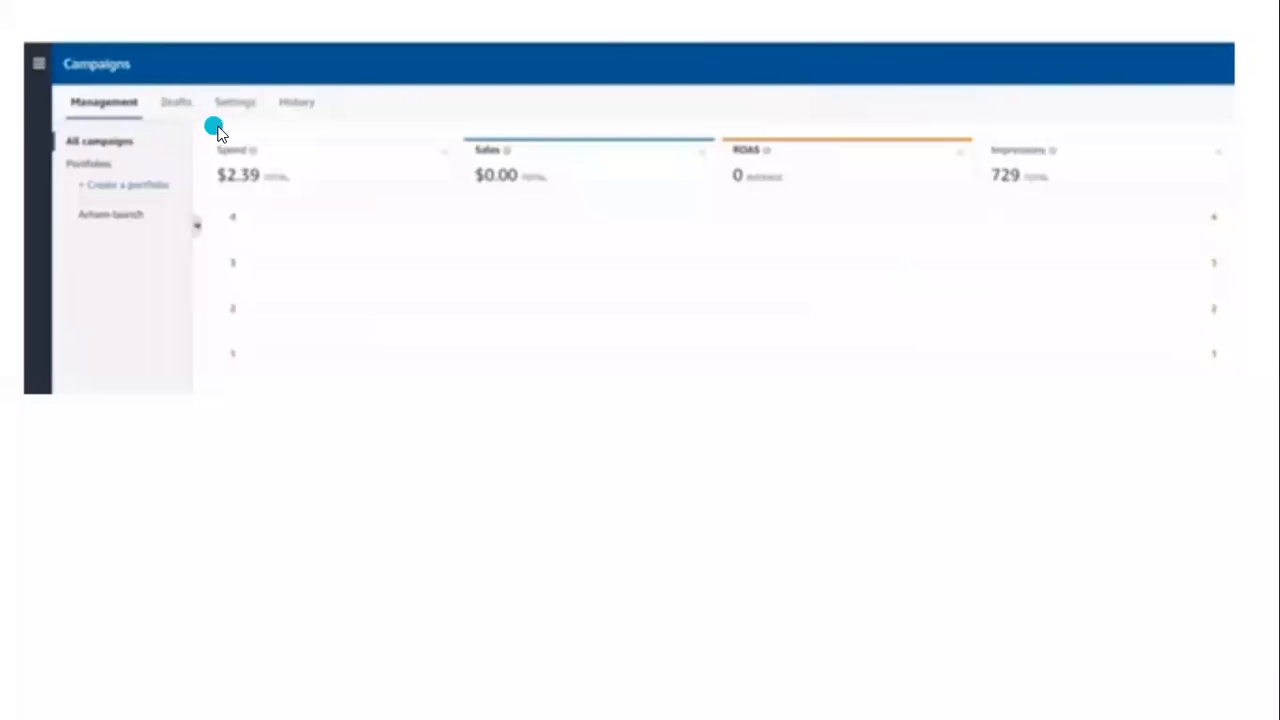
click(221, 133)
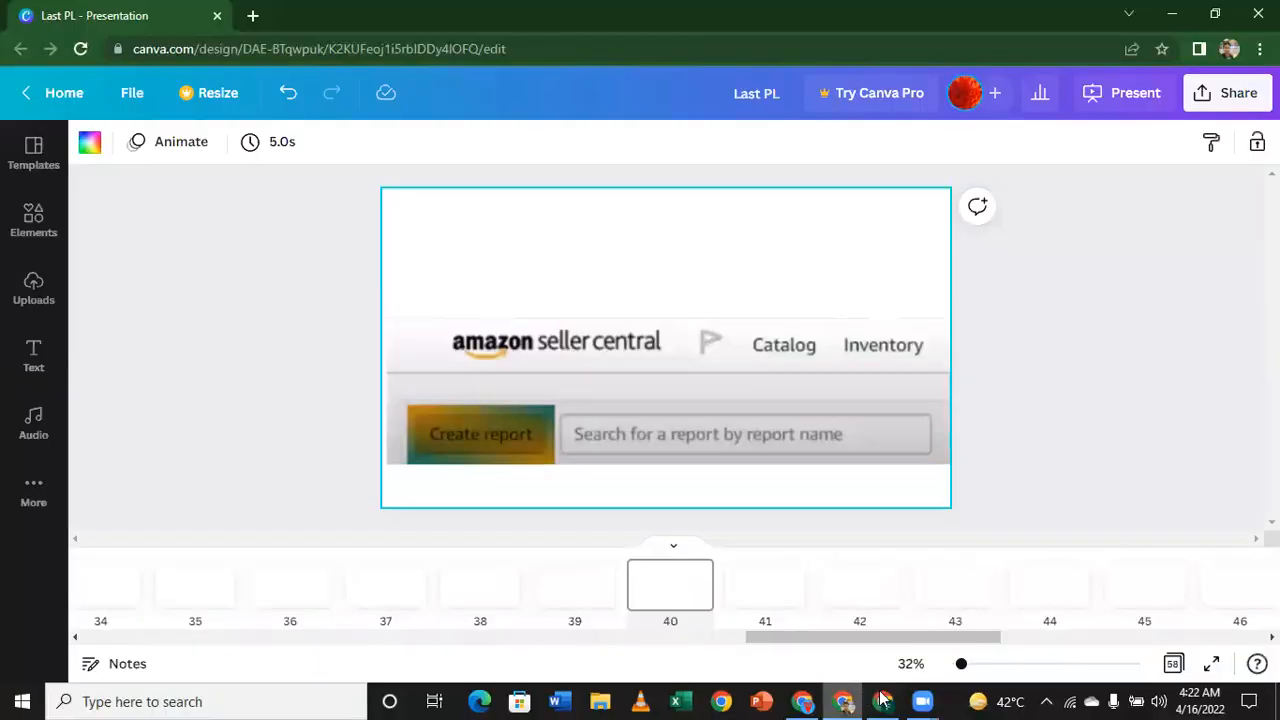
Switch to the Amazon Ads browser window, open Seller Central in a new tab and go to its Advertising Reports.
click(882, 701)
scroll(603, 447, down, 5)
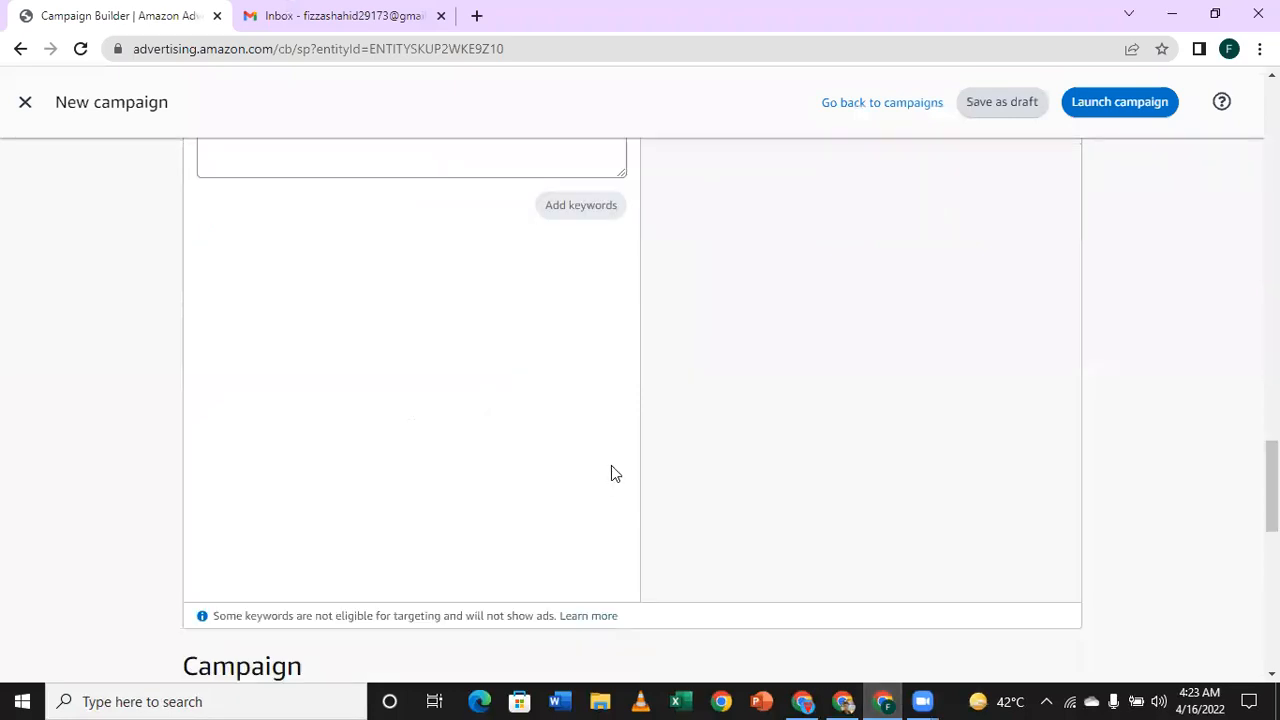
scroll(615, 473, up, 10)
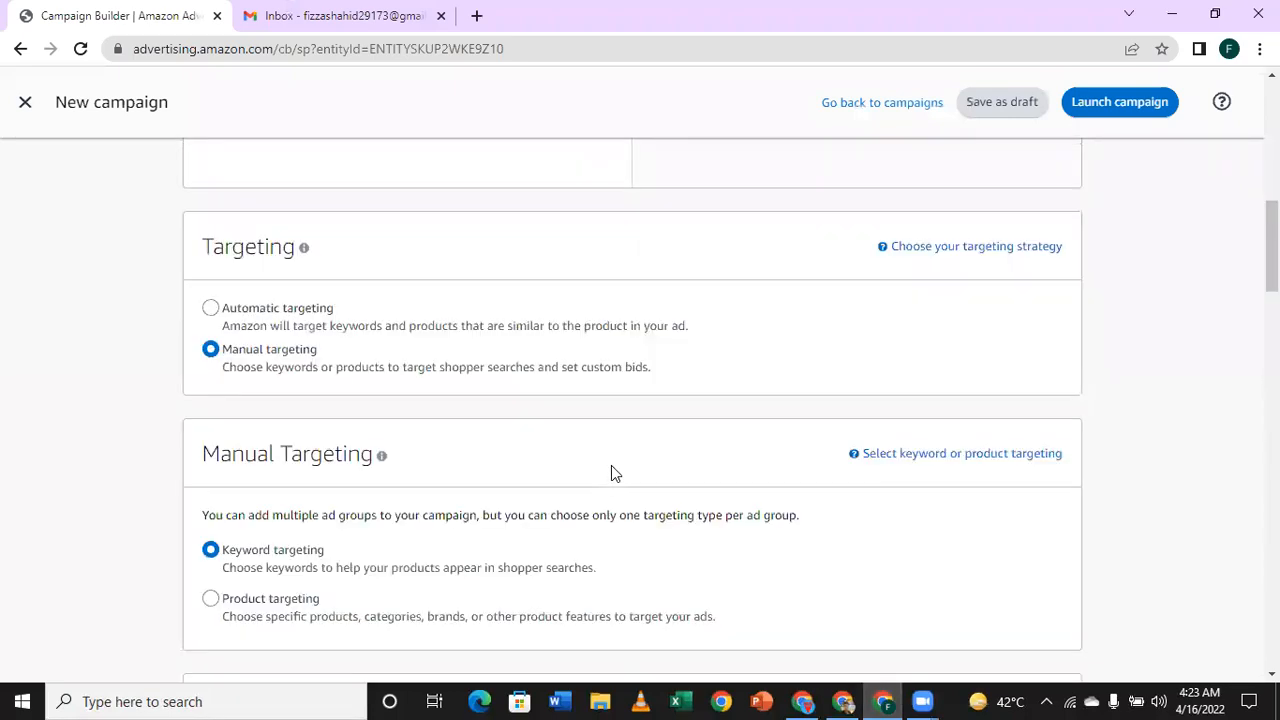
scroll(611, 472, down, 1)
scroll(486, 149, up, 7)
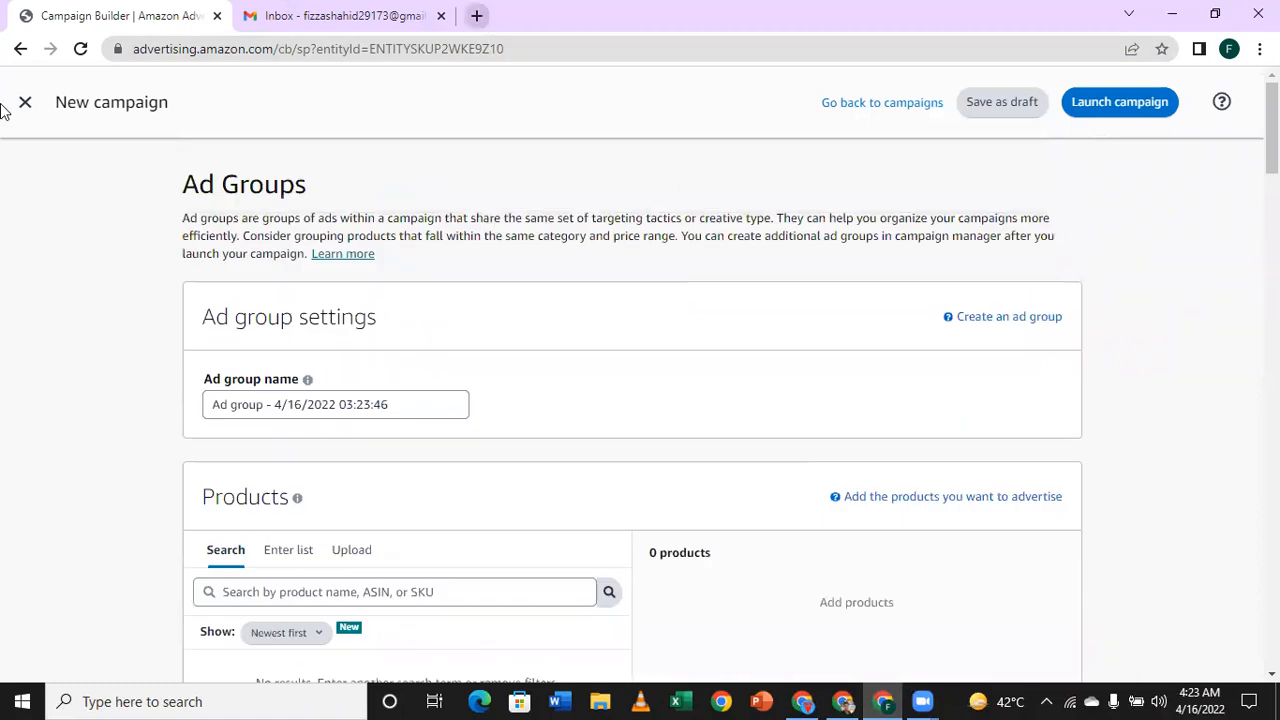
key(ctrl+t)
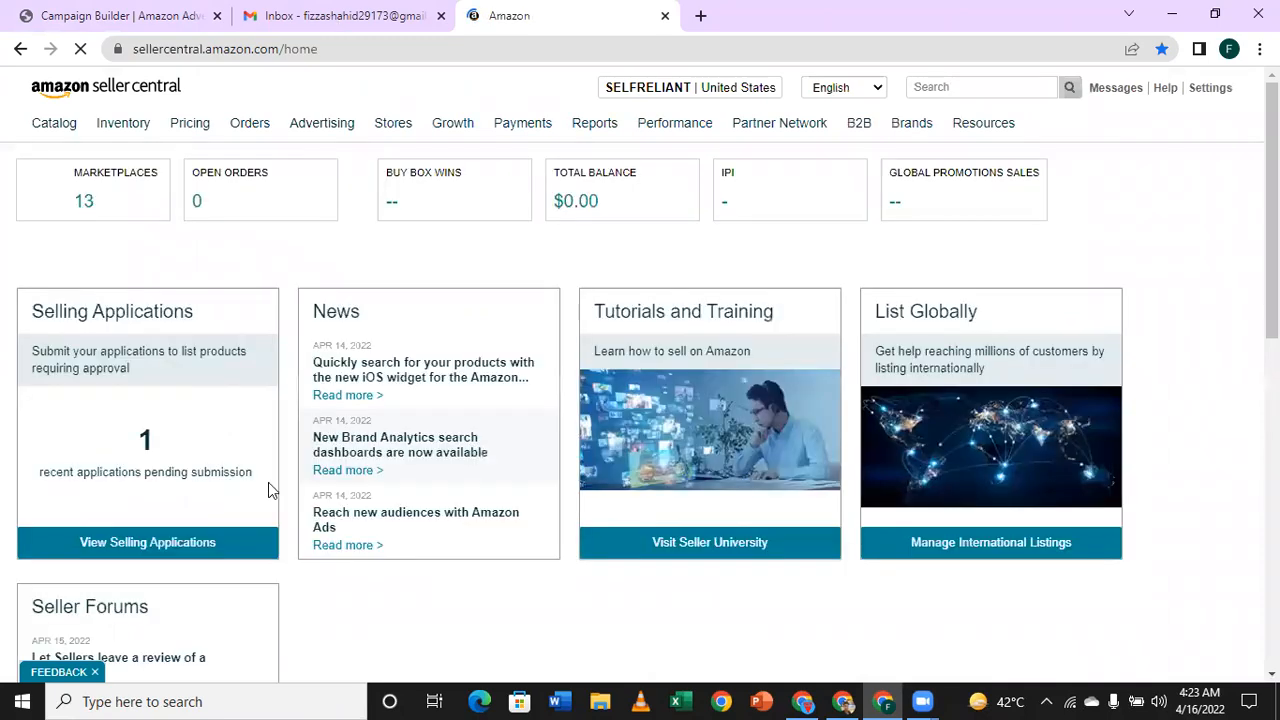
mouse_move(615, 135)
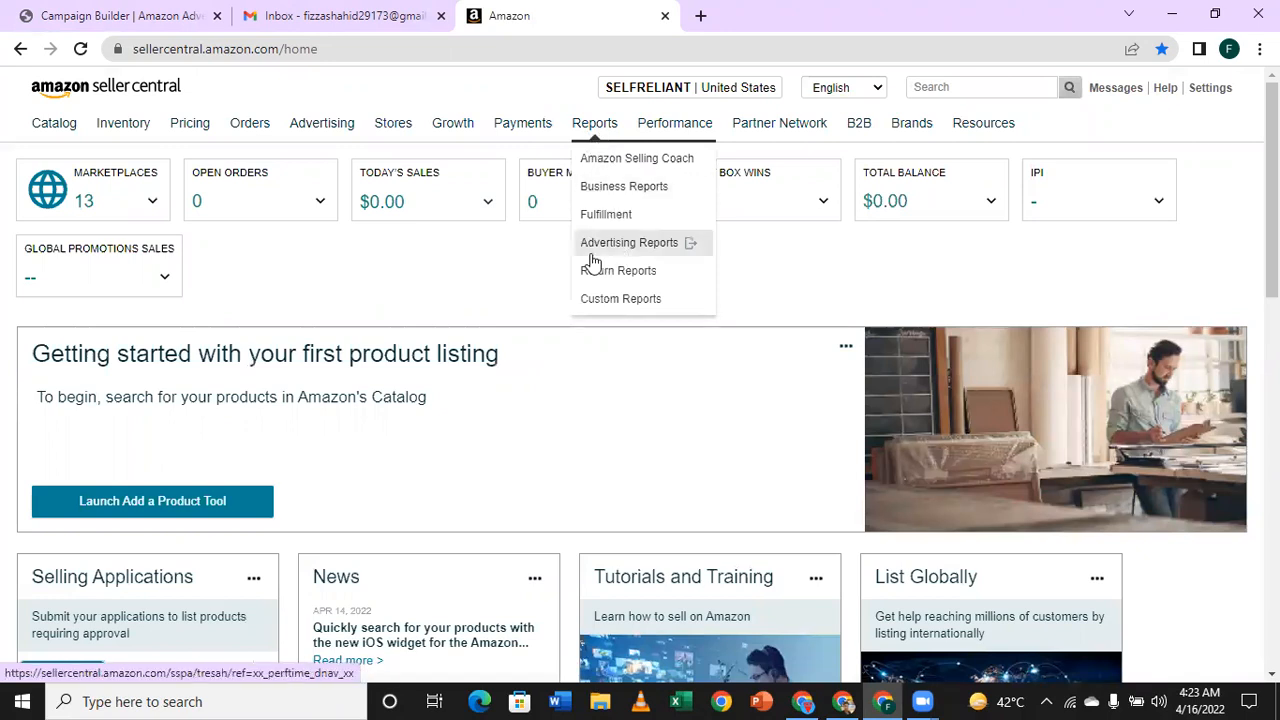
click(645, 246)
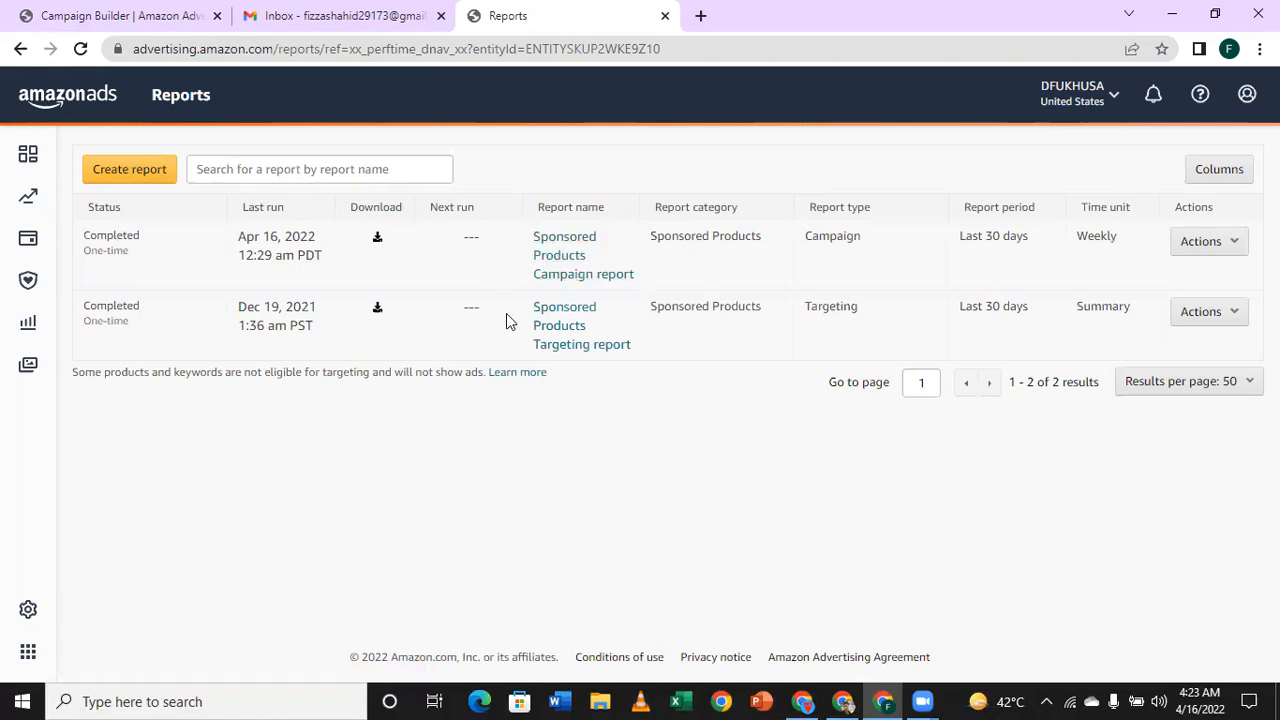
Create a new report with the category Sponsored Products and the report type Campaign.
click(140, 180)
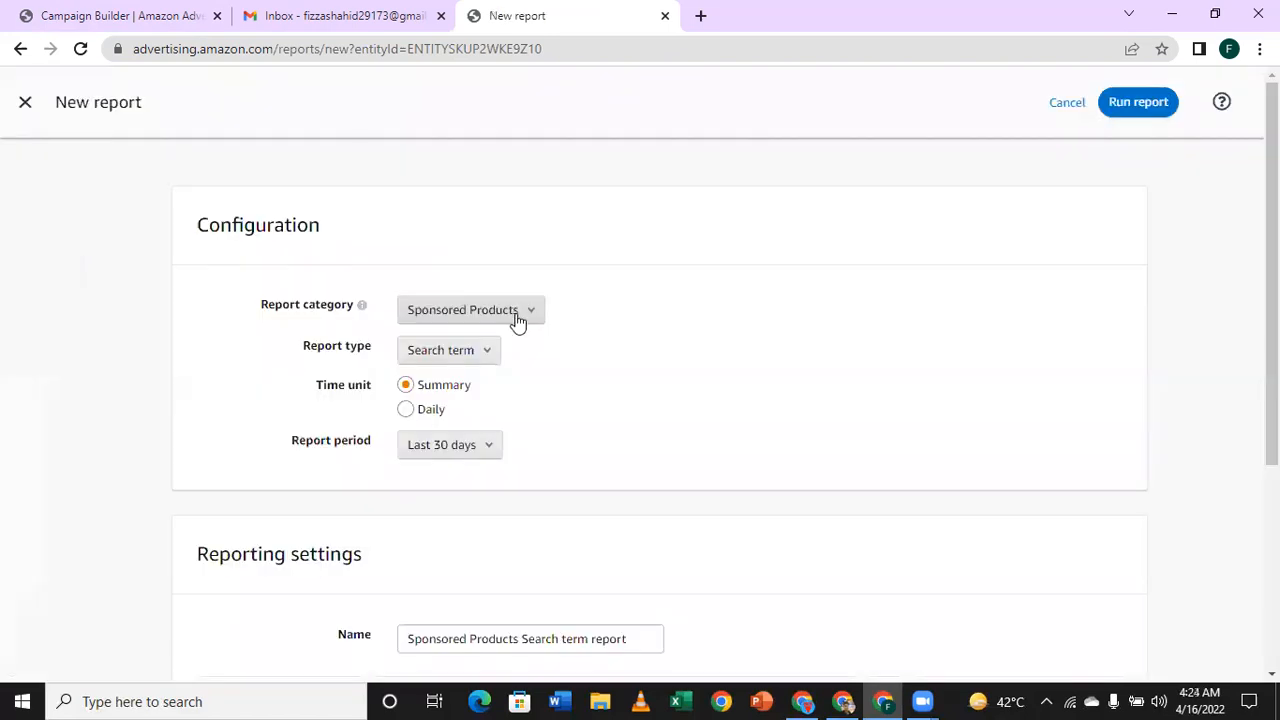
click(518, 322)
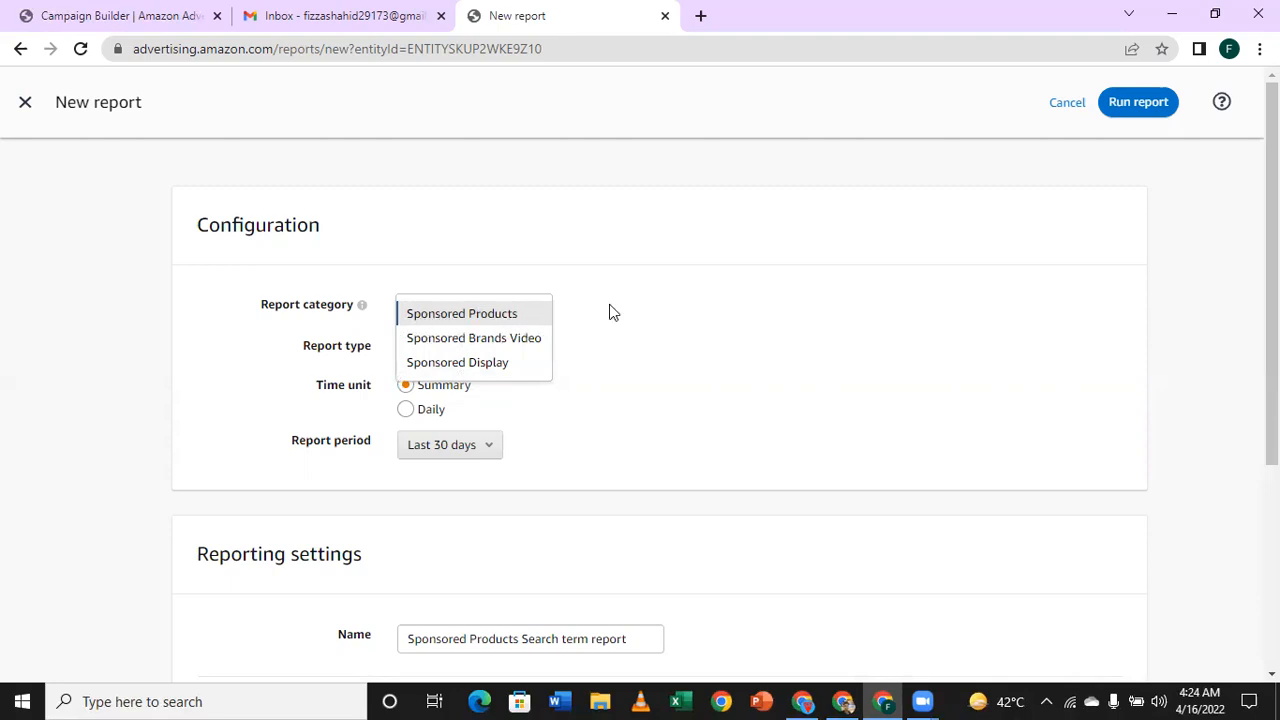
click(554, 346)
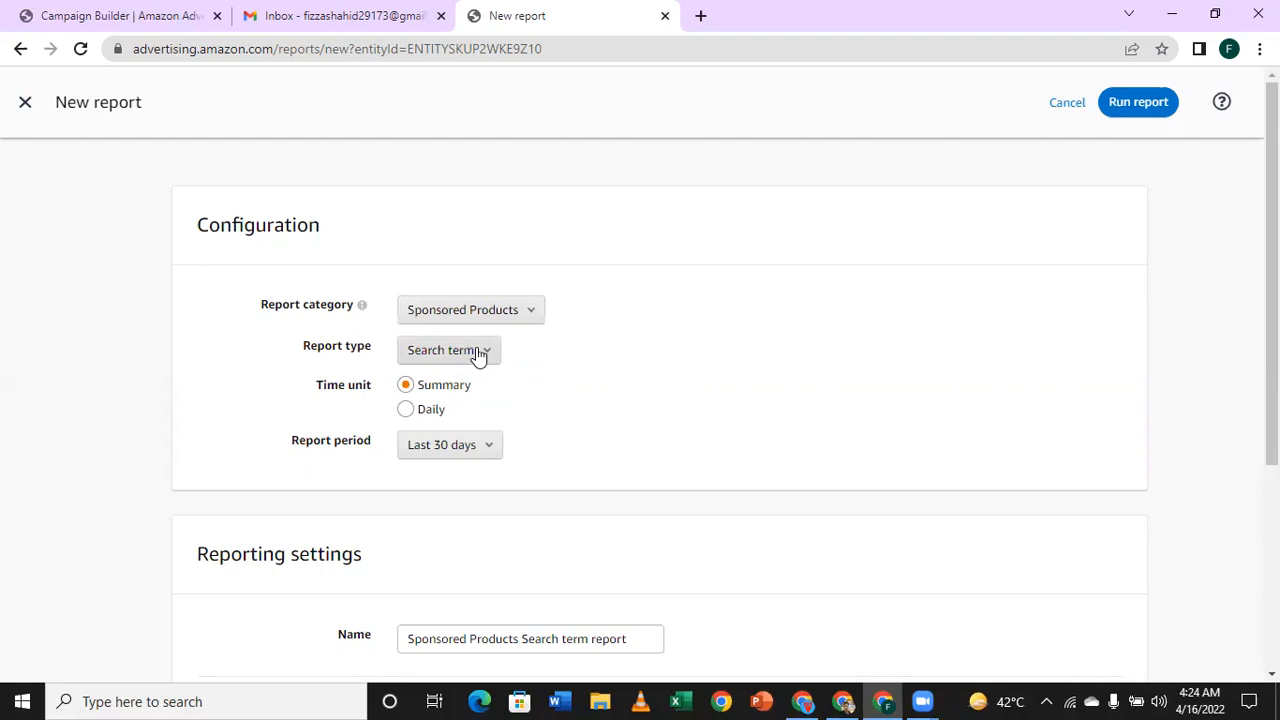
click(479, 352)
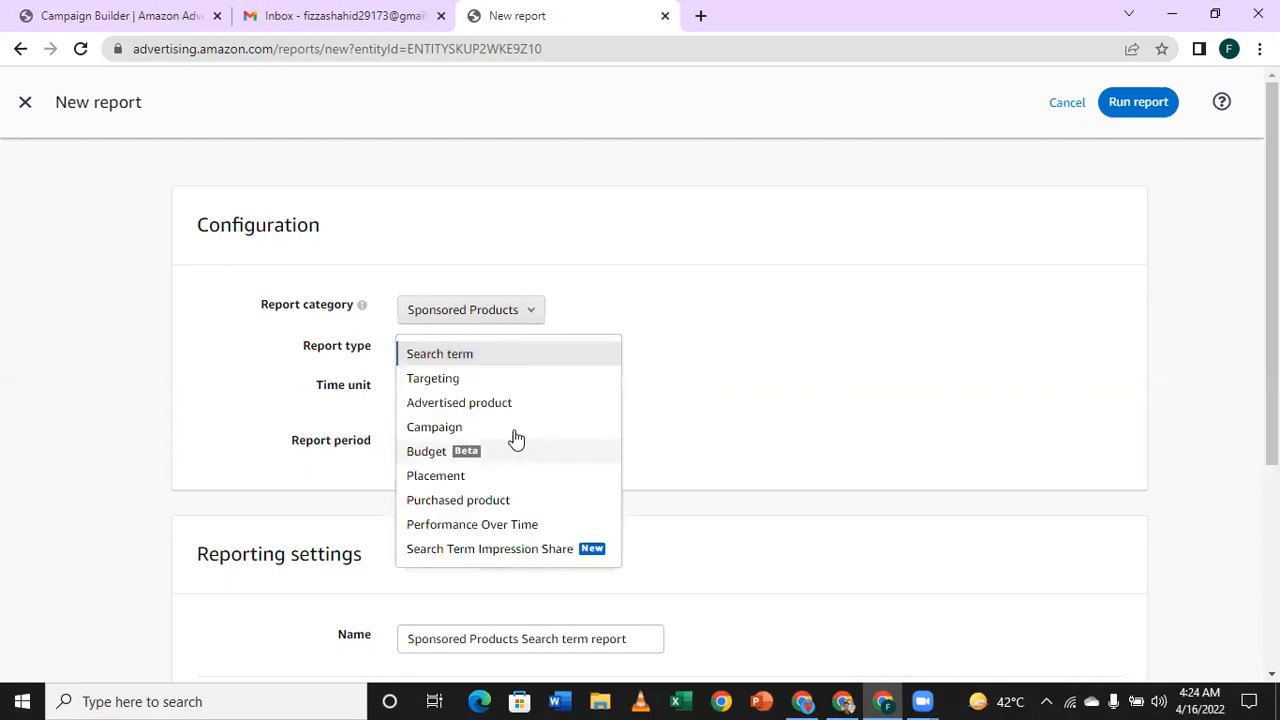
click(516, 438)
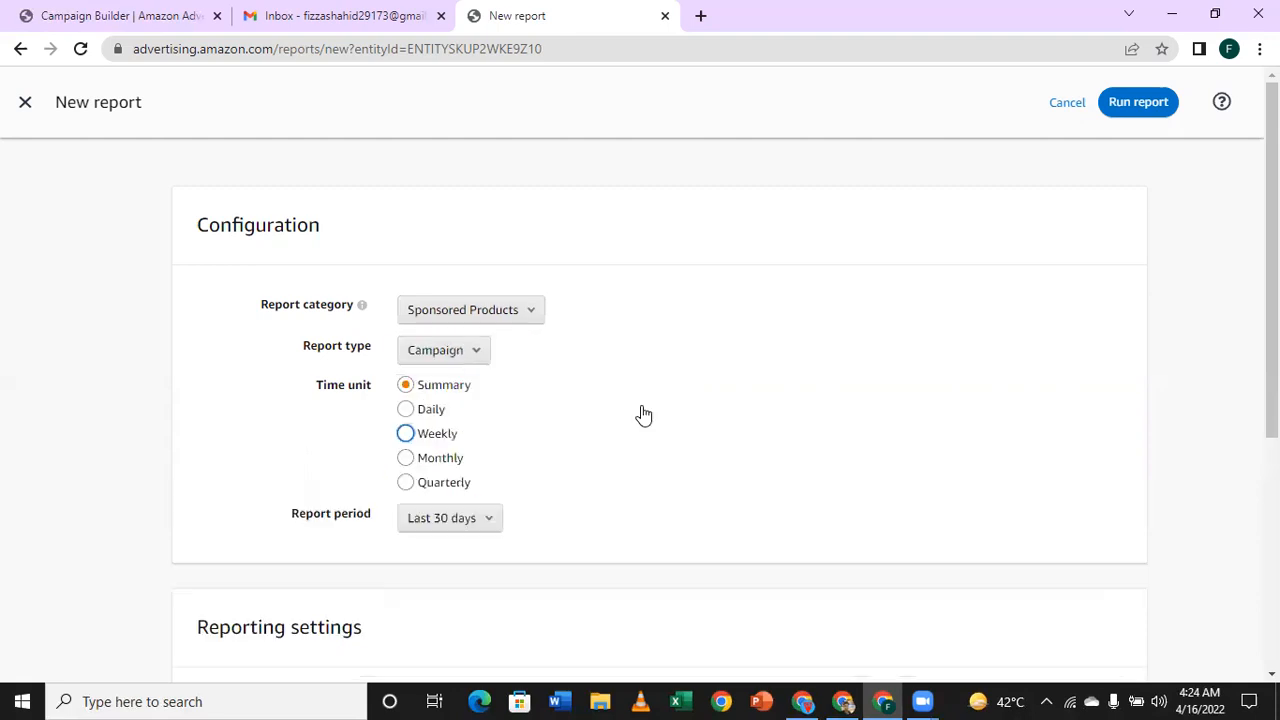
Try the Daily and Monthly time units for the report and set the time unit to Weekly.
click(443, 413)
click(435, 442)
click(445, 462)
click(450, 441)
click(447, 463)
click(436, 434)
Examine the report period's preset ranges and calendar, and check the report name in the reporting settings.
scroll(645, 396, down, 2)
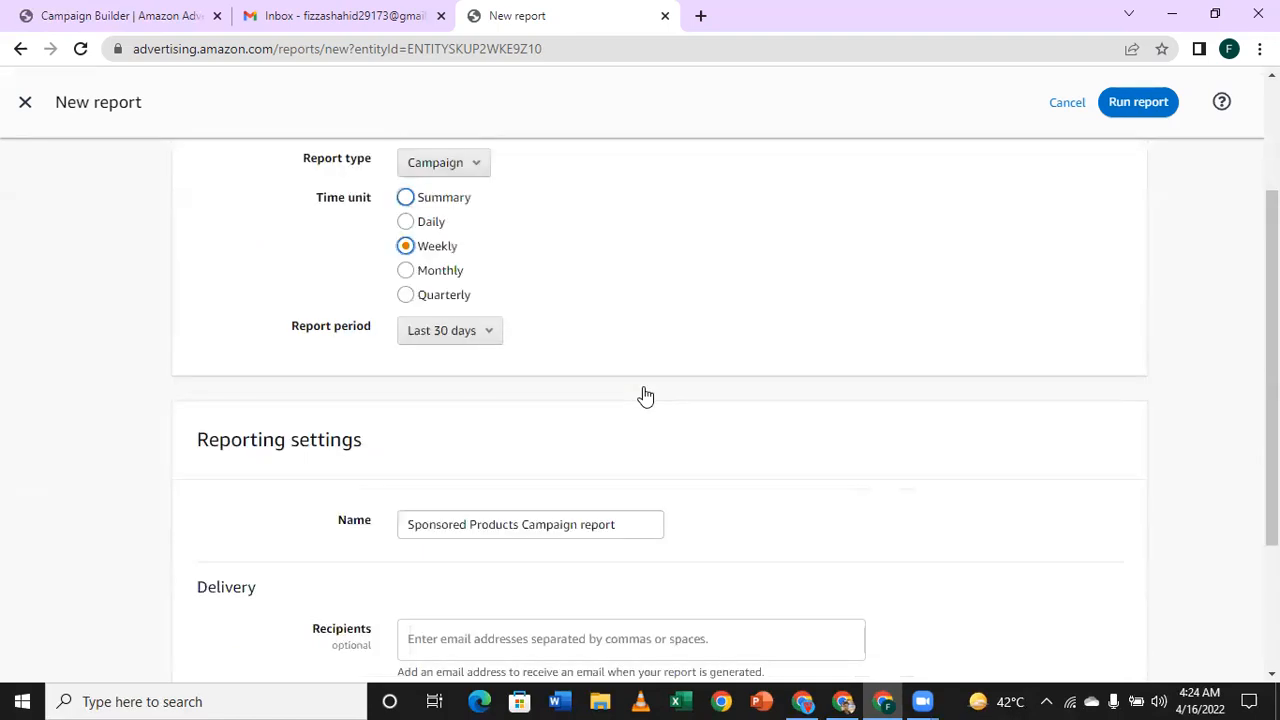
scroll(643, 391, down, 1)
scroll(600, 370, up, 1)
click(494, 336)
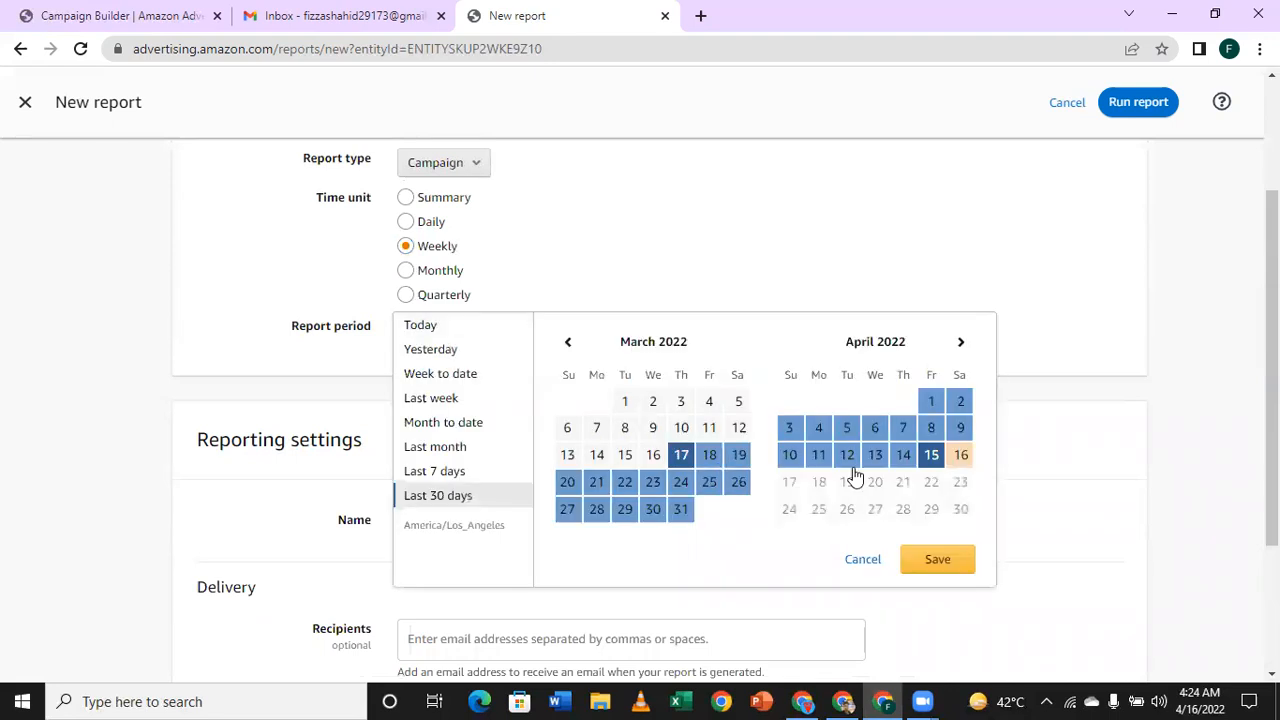
click(785, 246)
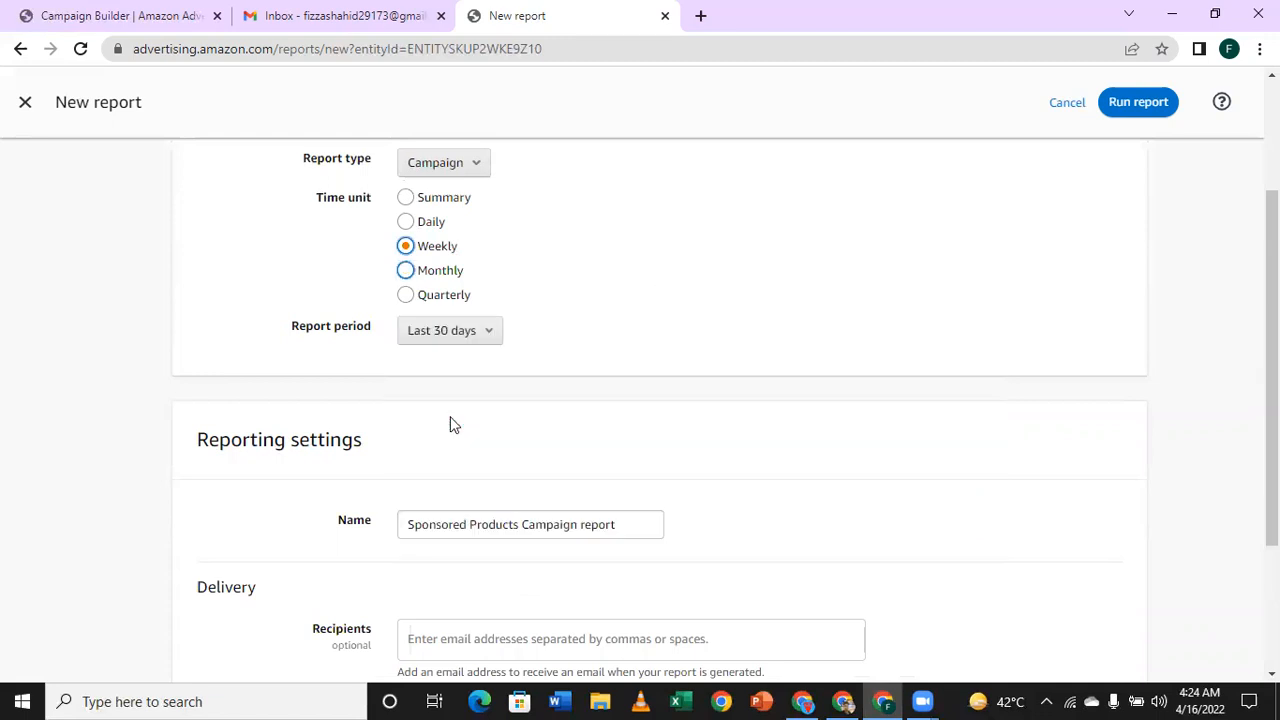
scroll(467, 426, down, 2)
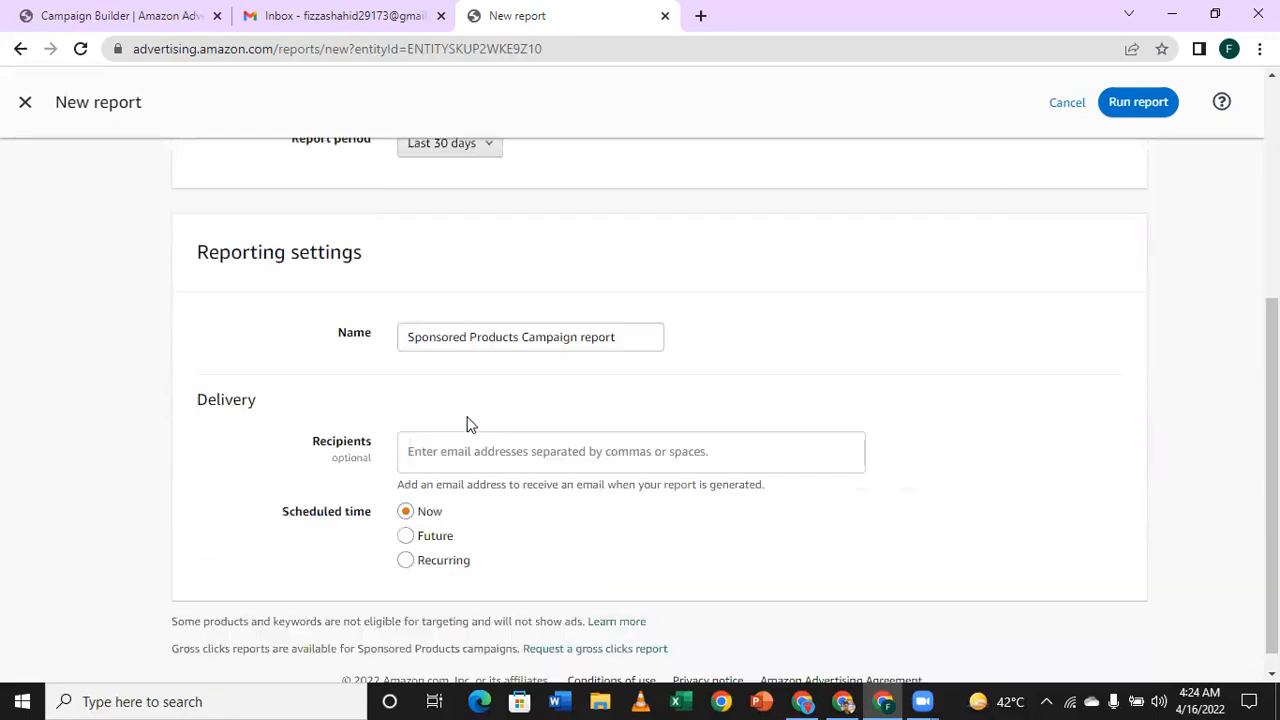
click(519, 337)
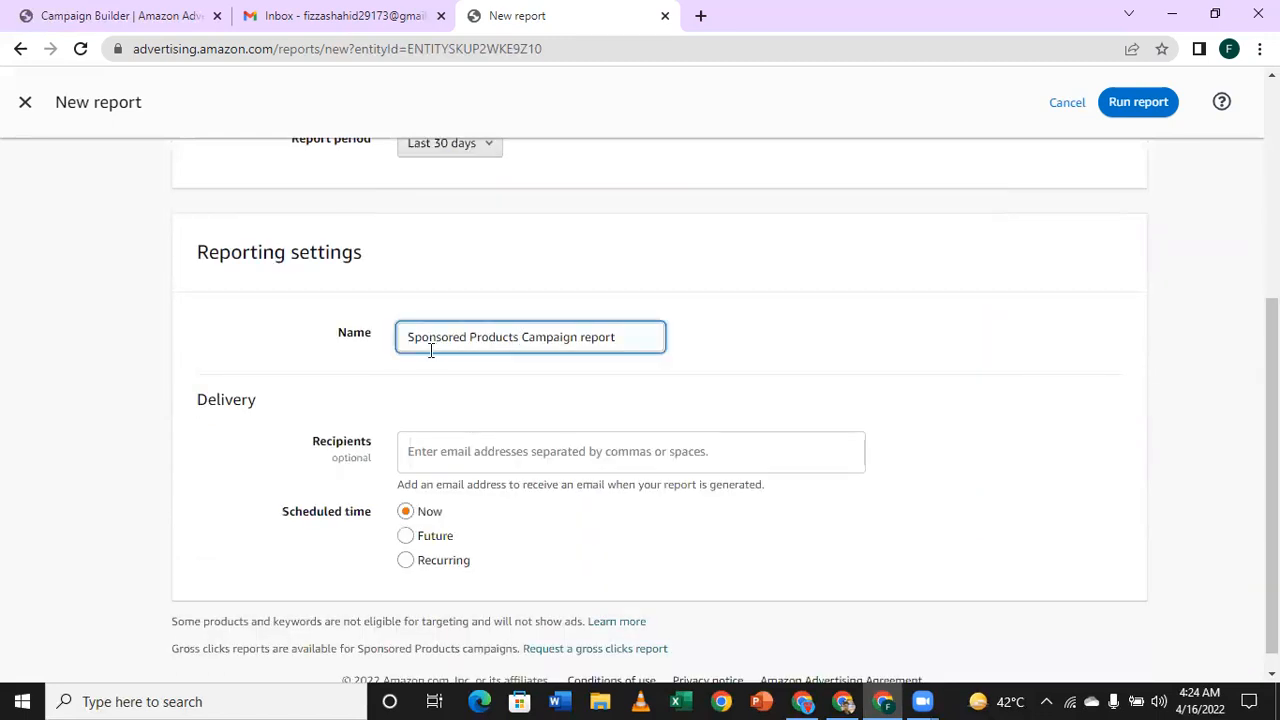
click(744, 357)
scroll(566, 449, down, 1)
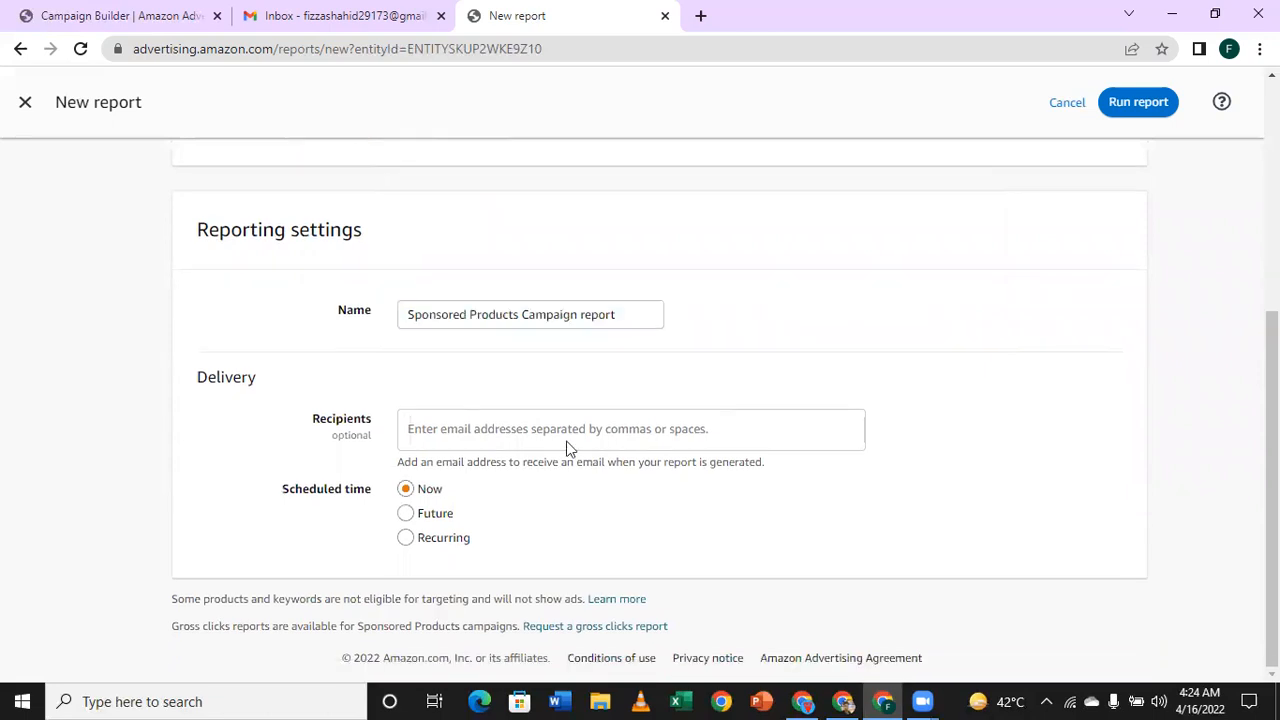
Copy the e-mail address from the Google account details, enter it as the report's recipient and run the report.
click(563, 432)
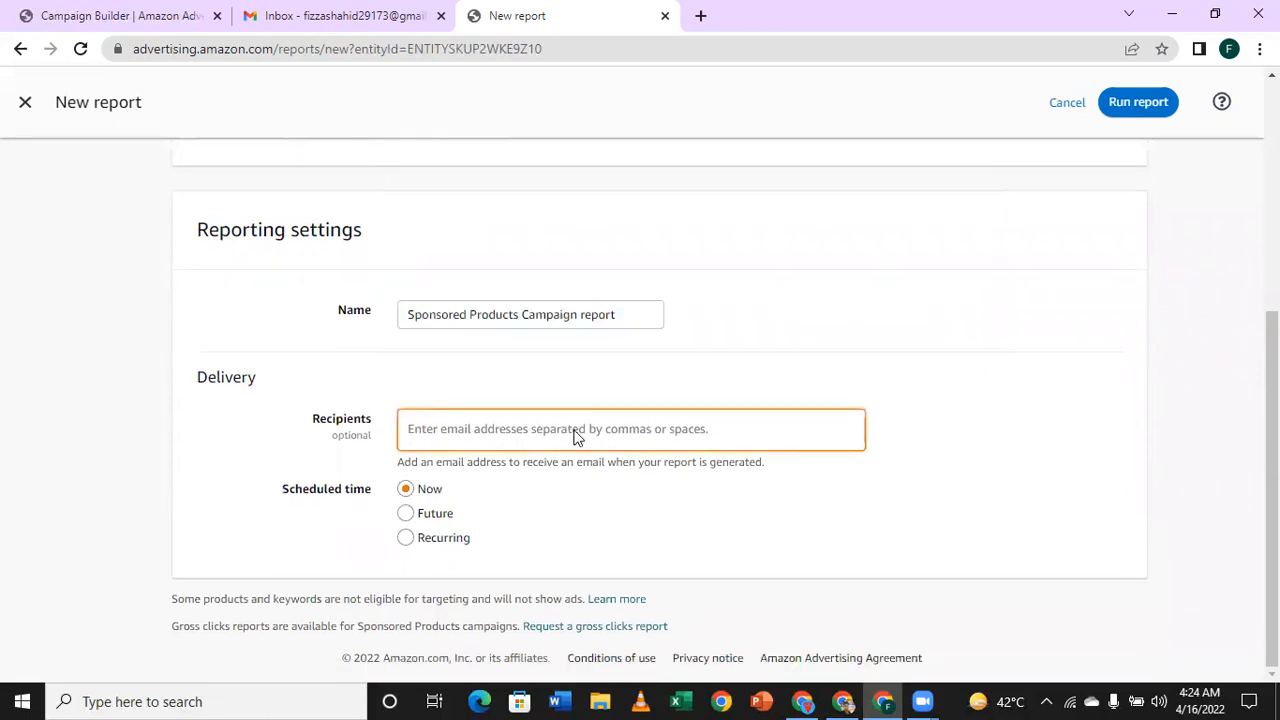
click(700, 17)
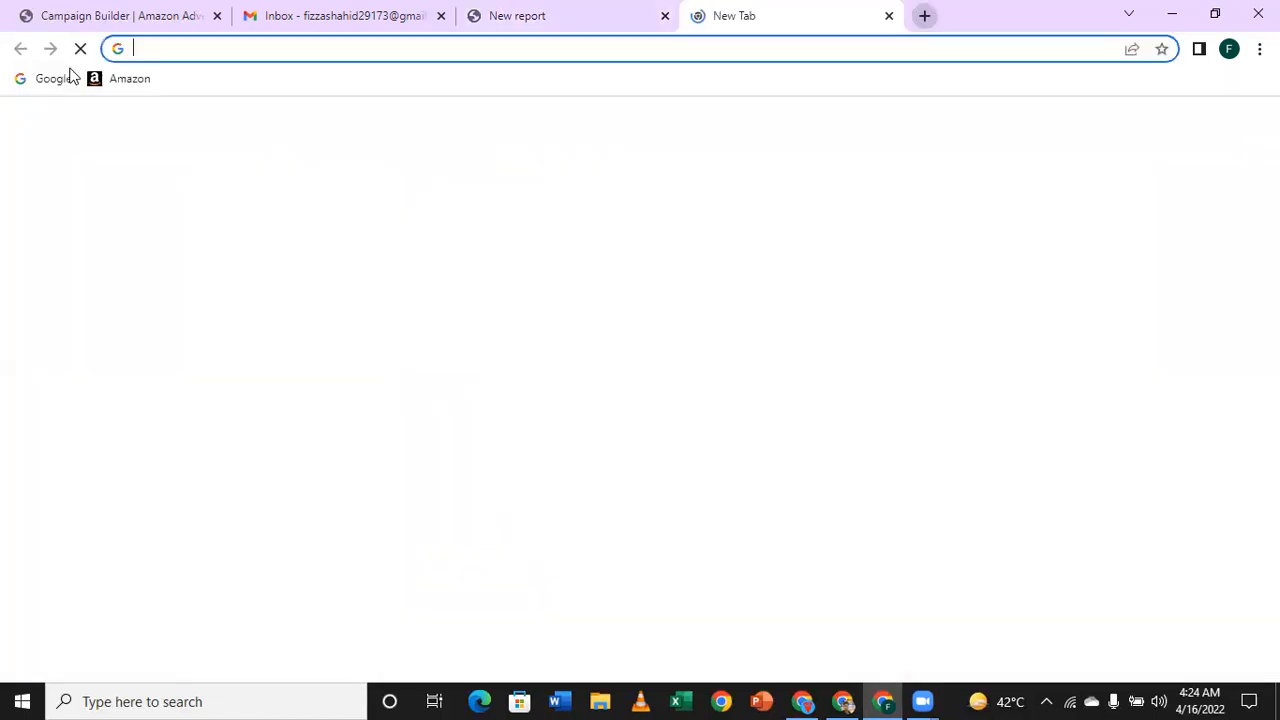
click(45, 78)
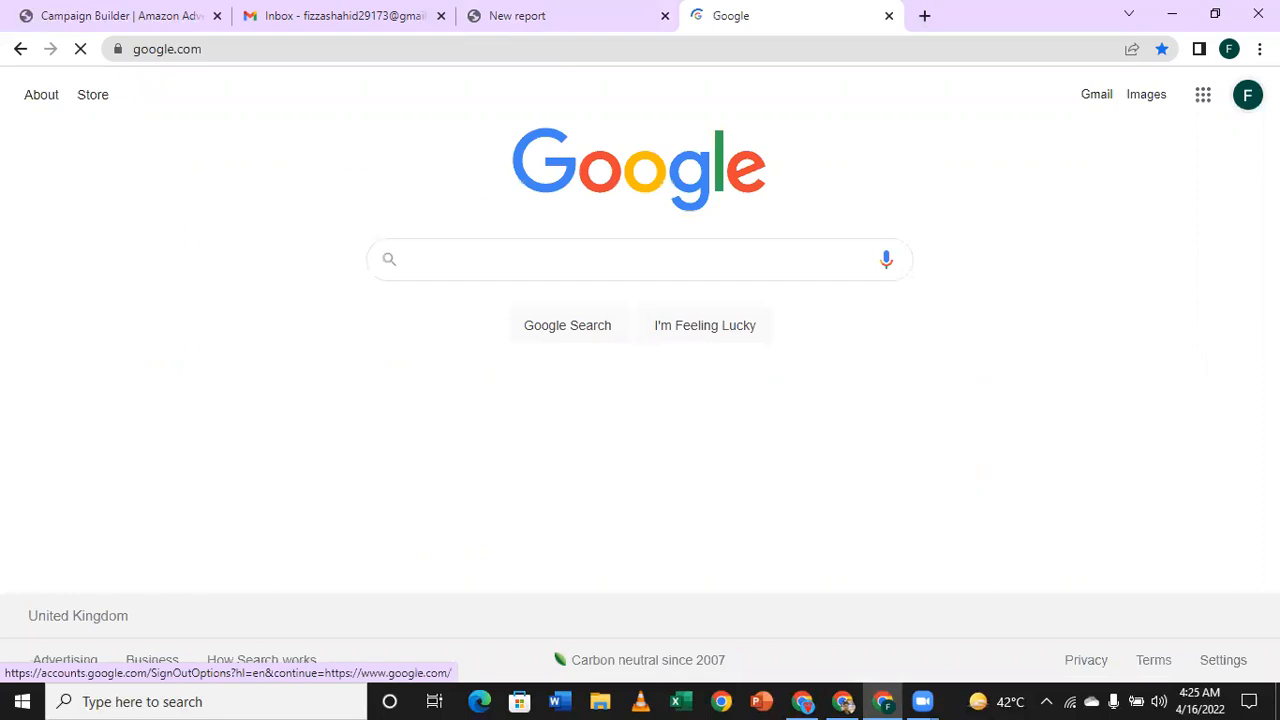
double_click(1140, 270)
drag(1196, 275, 1075, 269)
key(ctrl+c)
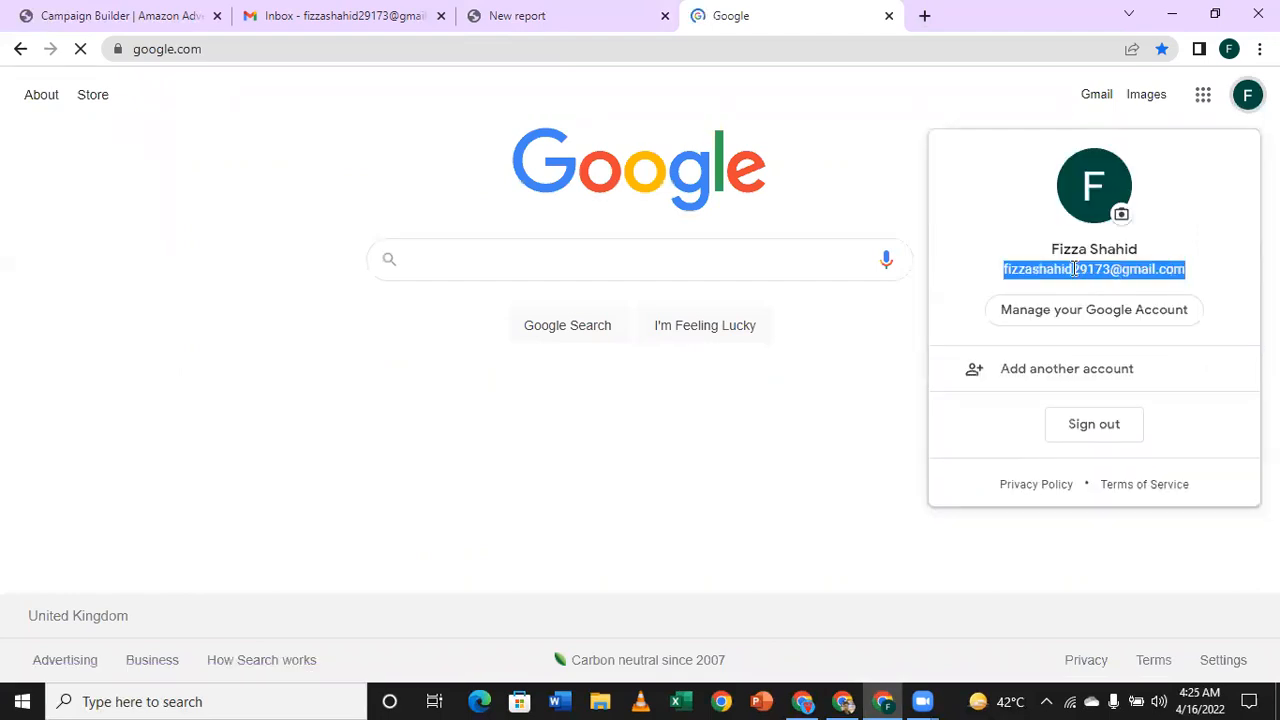
click(535, 8)
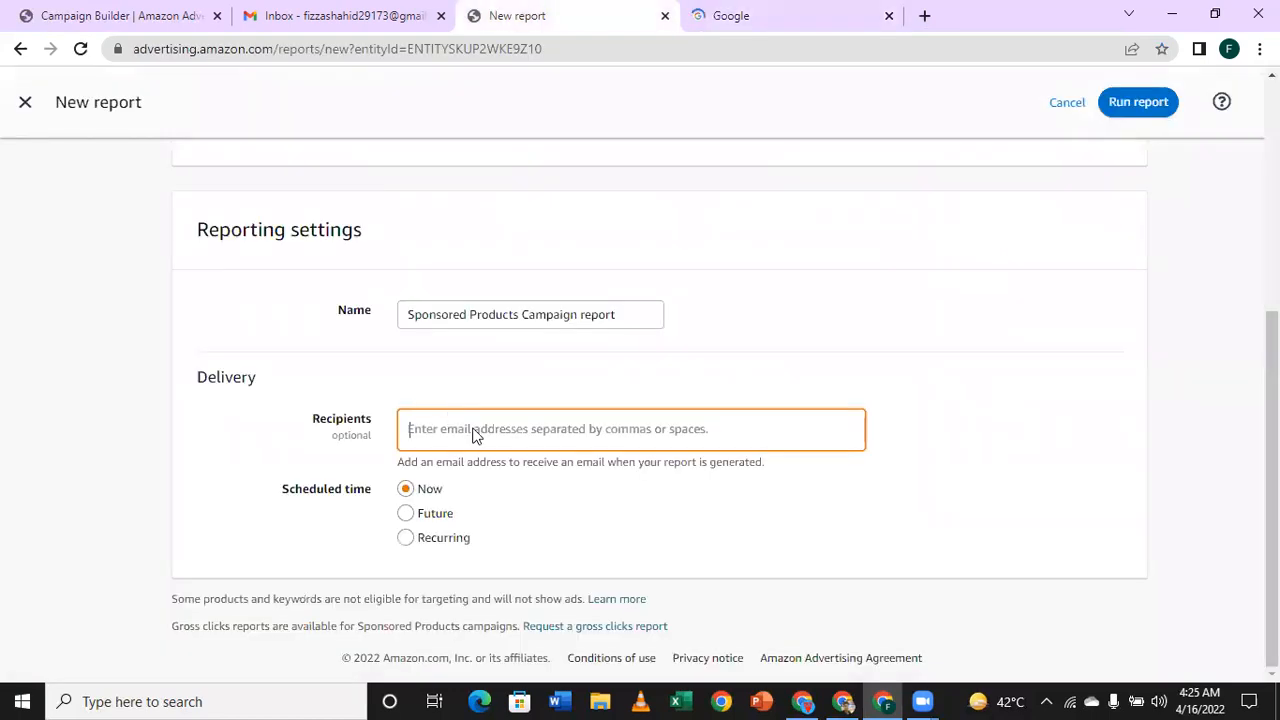
key(ctrl+v)
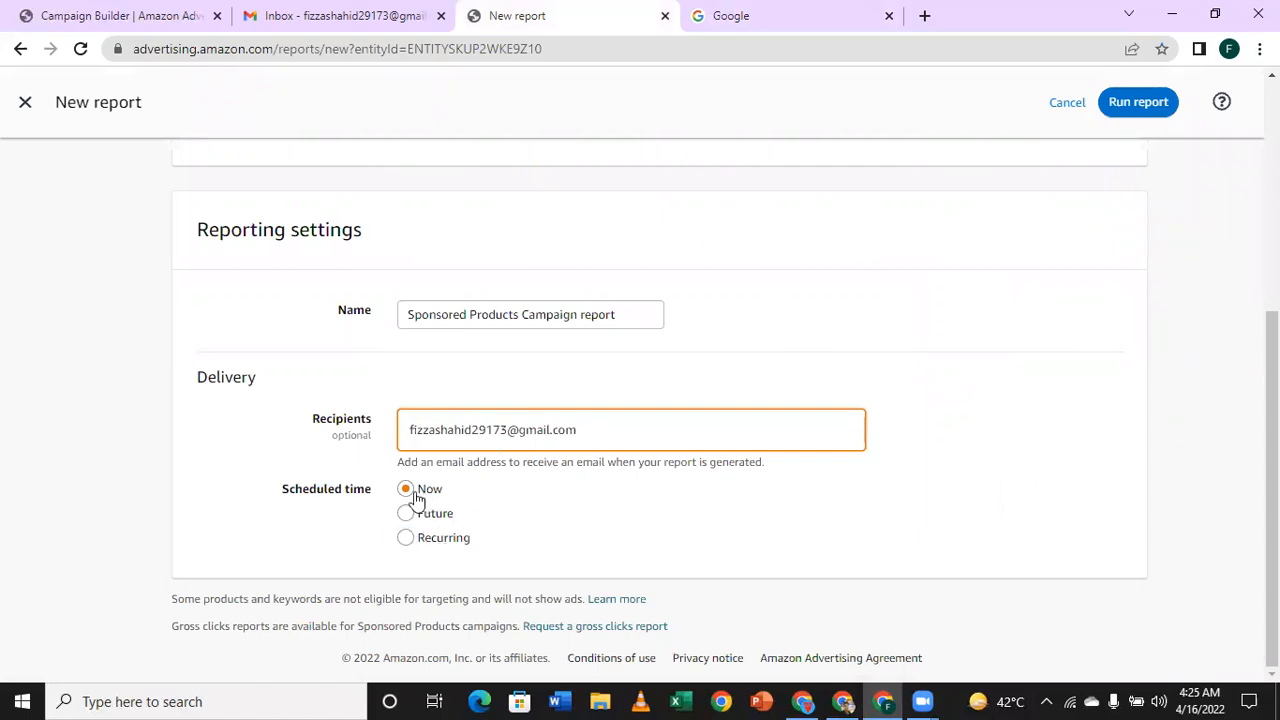
click(1127, 117)
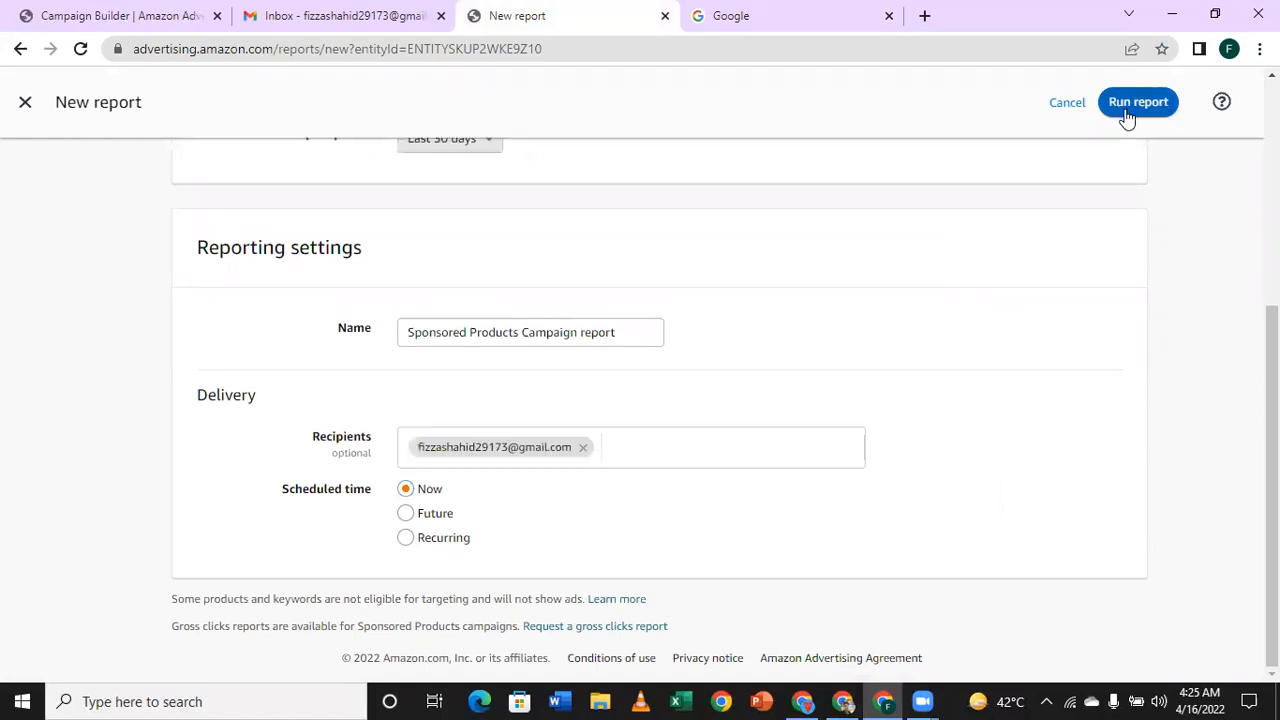
click(1127, 117)
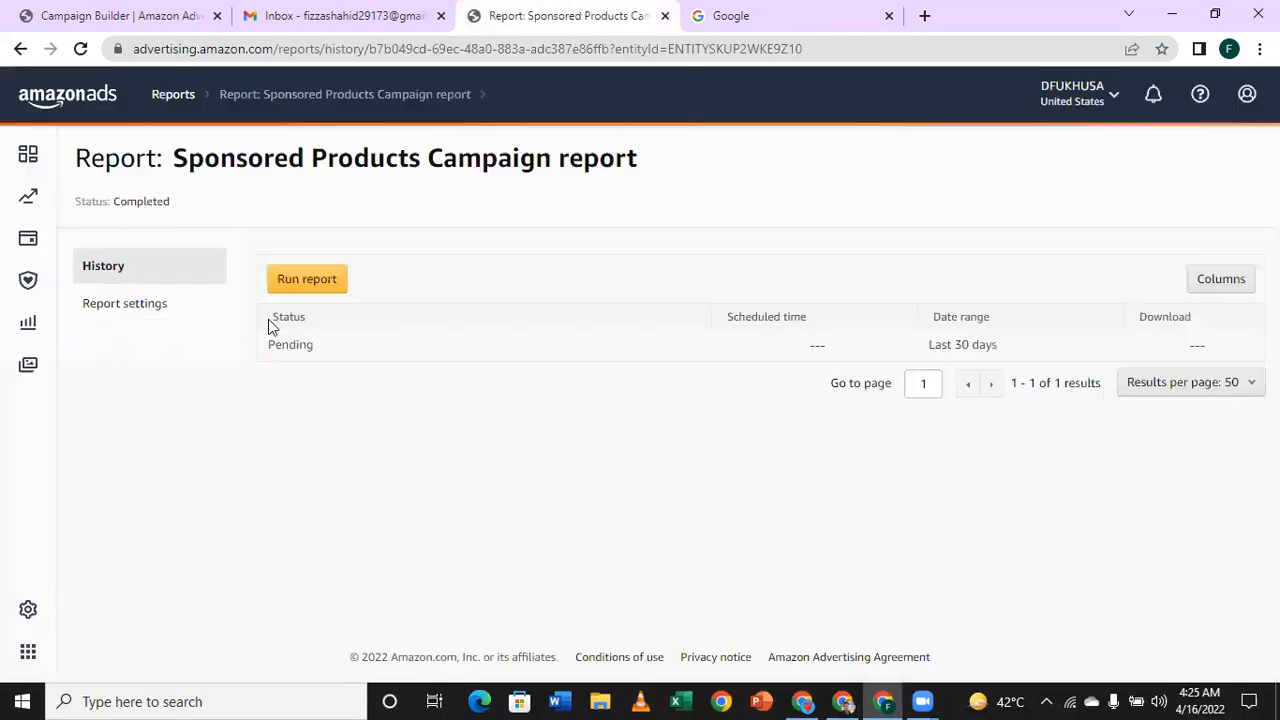
Switch to the Gmail inbox and open the Sponsored Products Campaign report message from Amazon Ads.
click(793, 8)
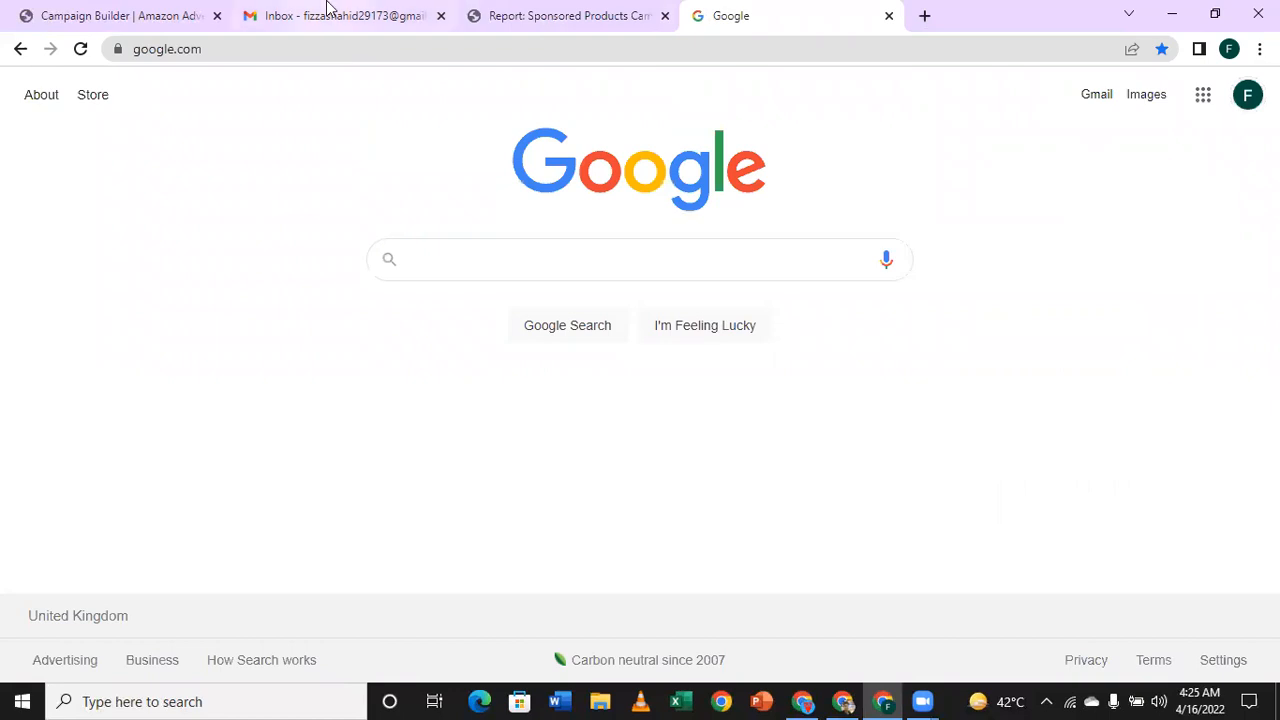
click(327, 8)
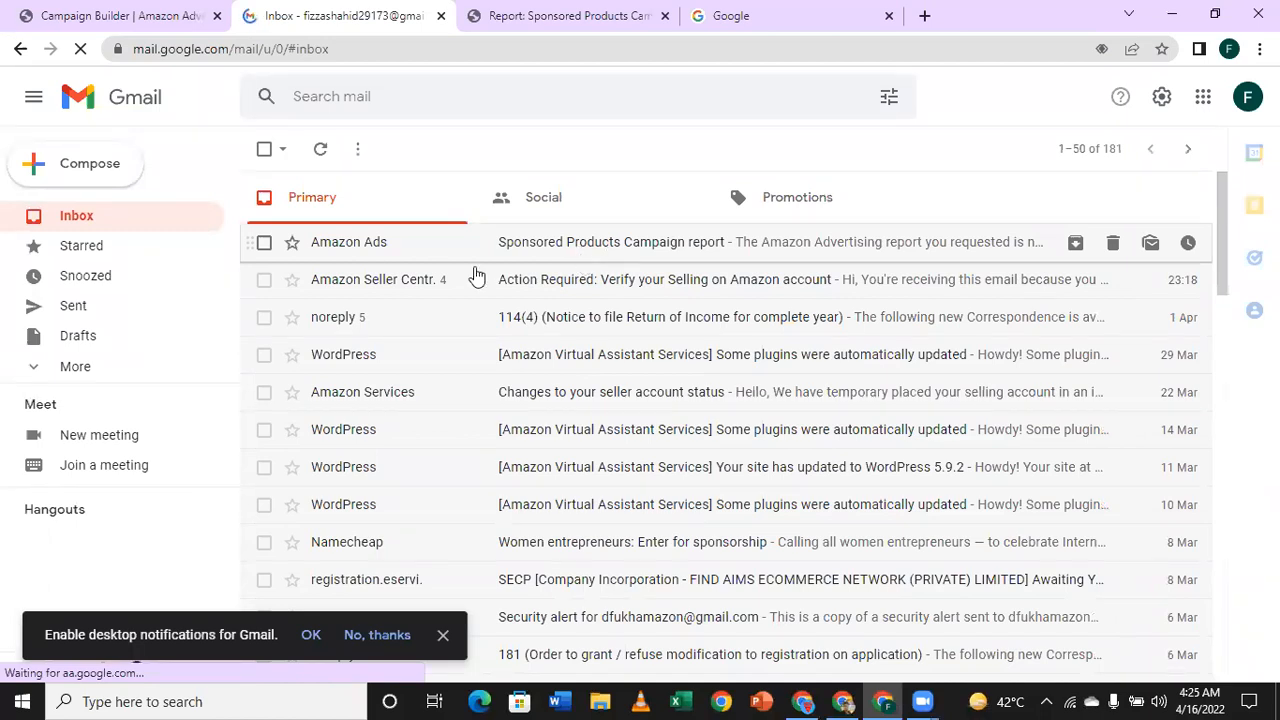
click(588, 247)
scroll(500, 302, down, 1)
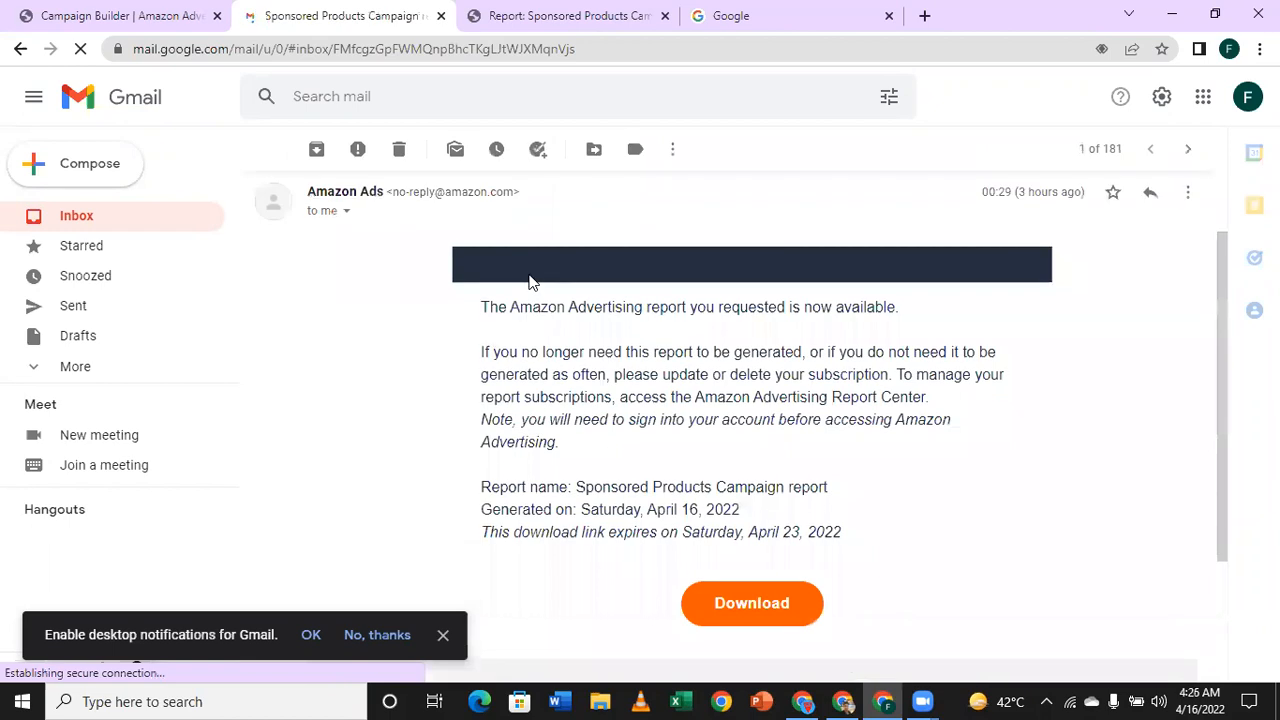
Download the Sponsored Products Campaign report from the Amazon Ads e-mail.
scroll(580, 340, down, 1)
scroll(782, 435, down, 1)
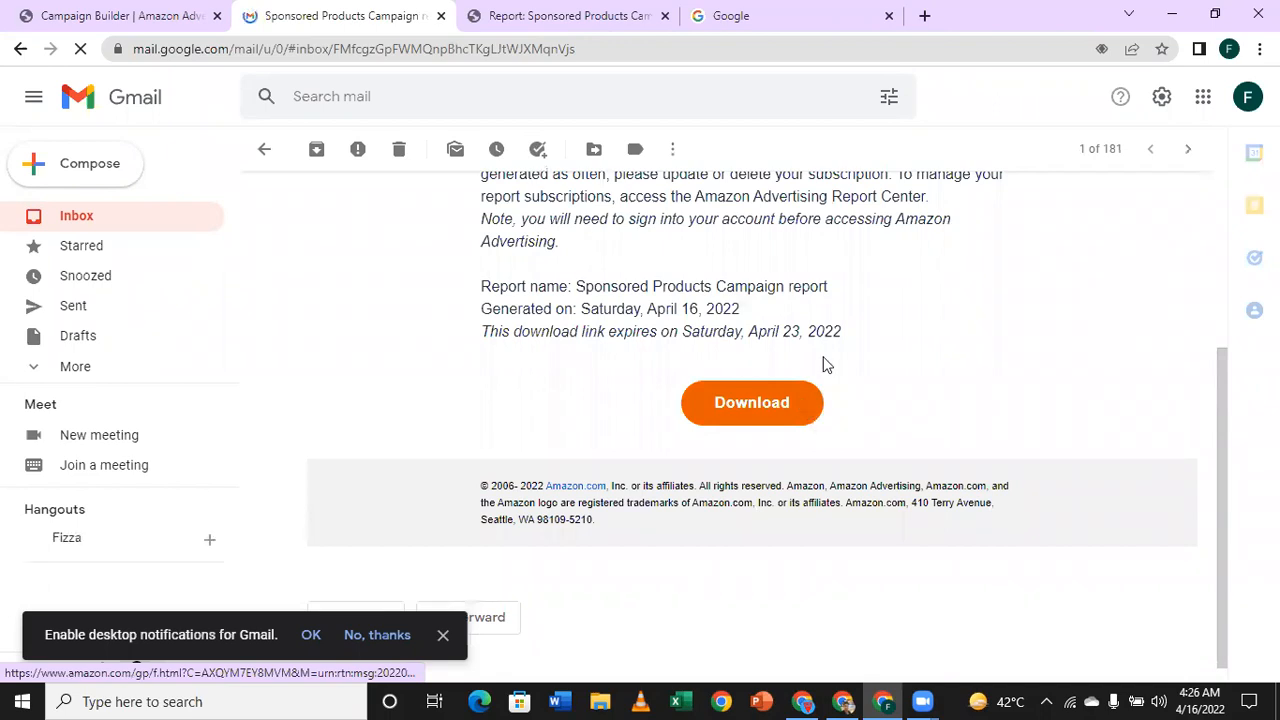
click(770, 420)
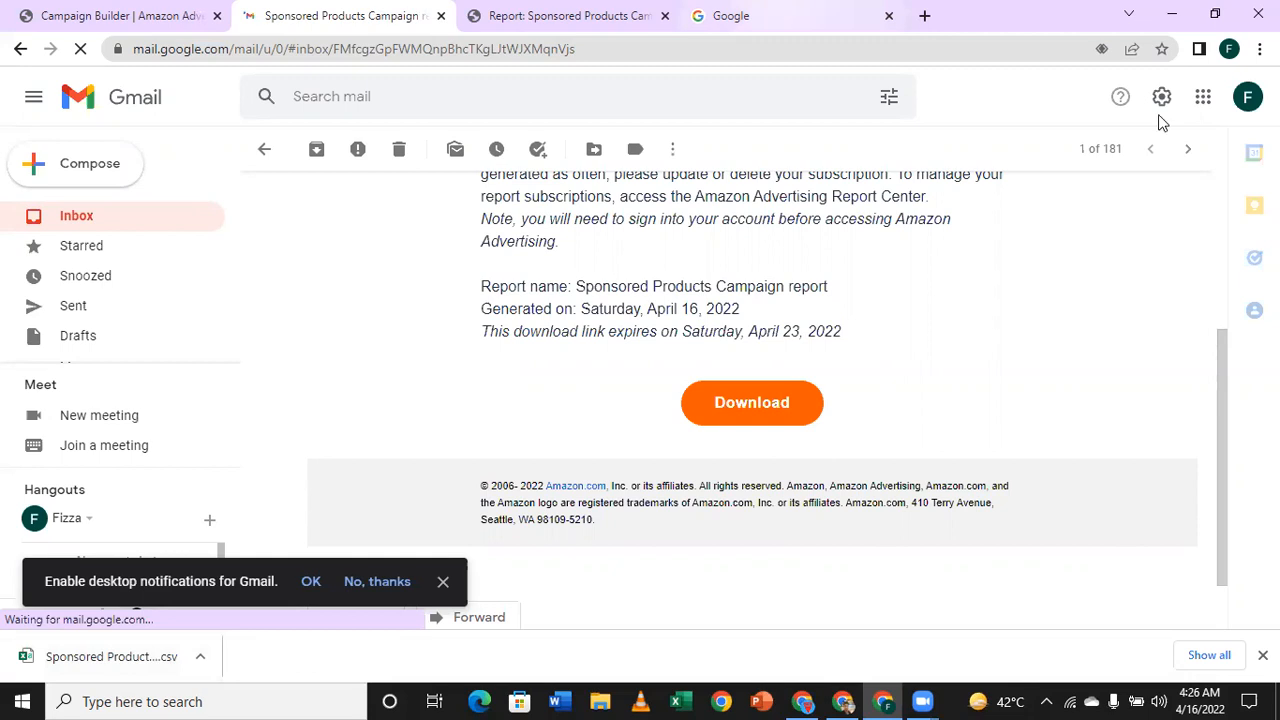
Switch to Google Sheets from the Google home page and create a blank spreadsheet.
key(ctrl+4)
click(1206, 106)
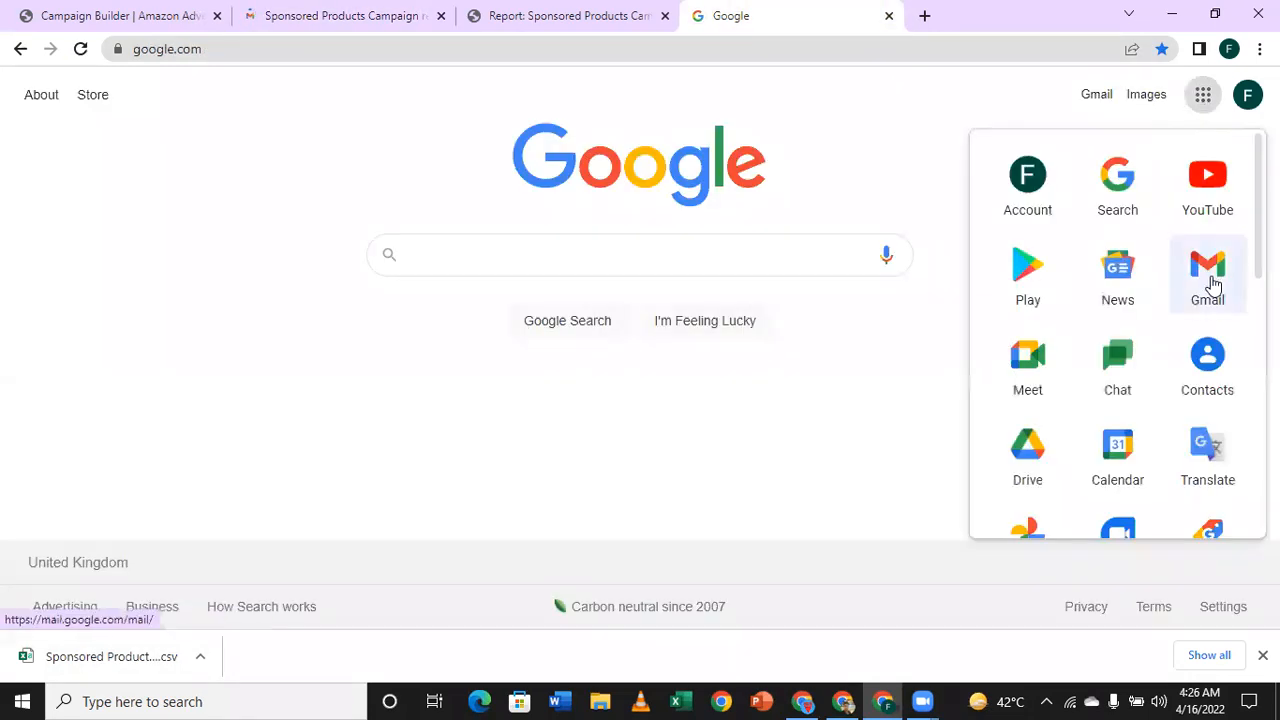
scroll(1185, 316, down, 4)
click(1120, 275)
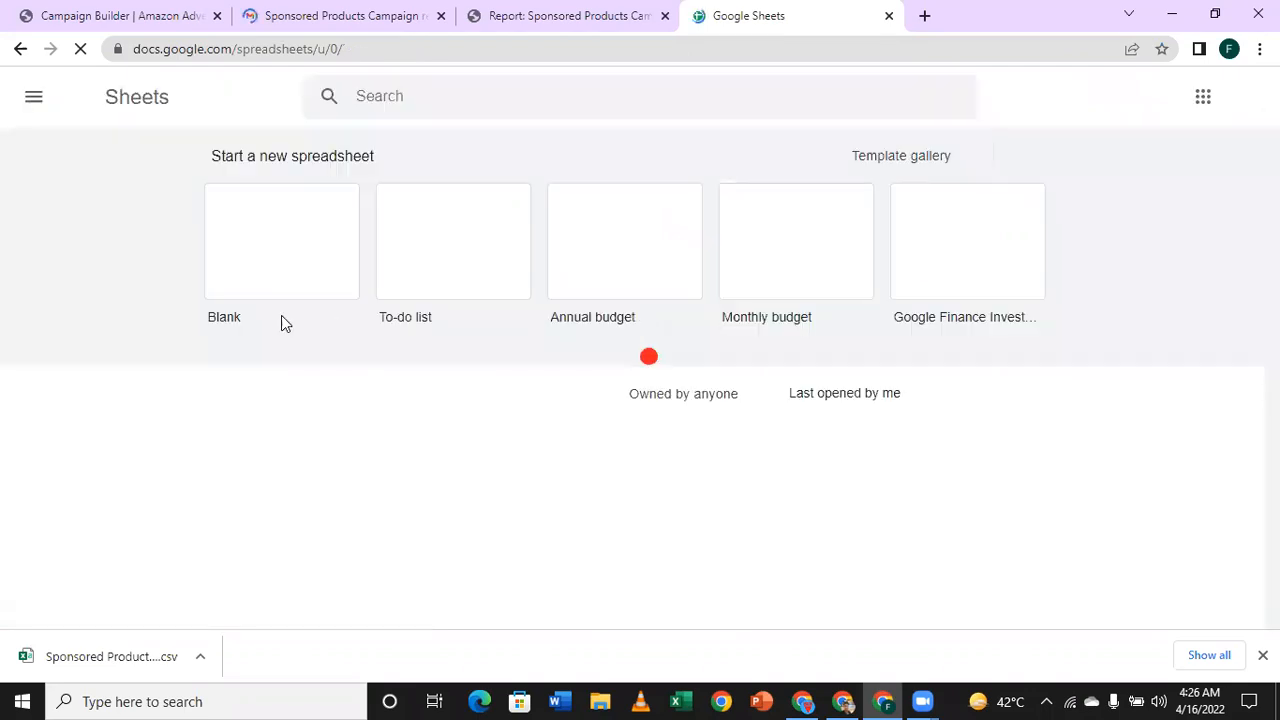
click(301, 268)
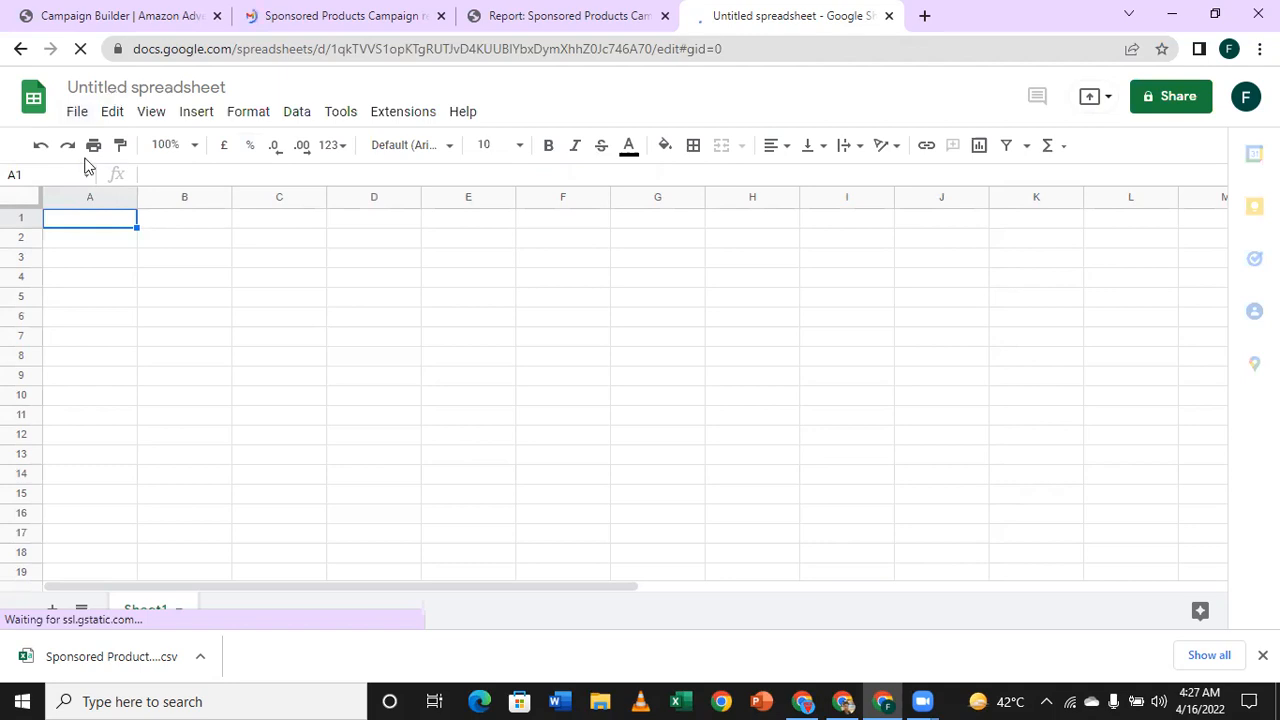
Upload the downloaded Sponsored Products report CSV from the Downloads folder to open it as a spreadsheet.
click(77, 118)
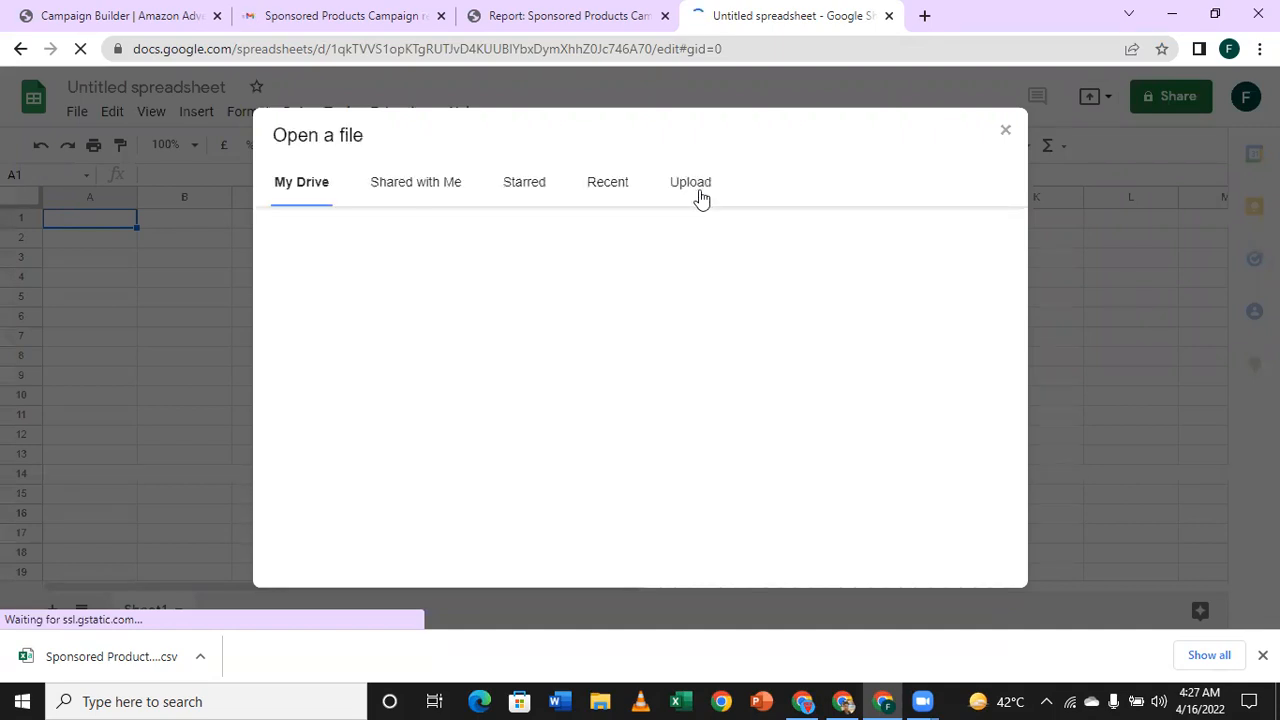
click(694, 190)
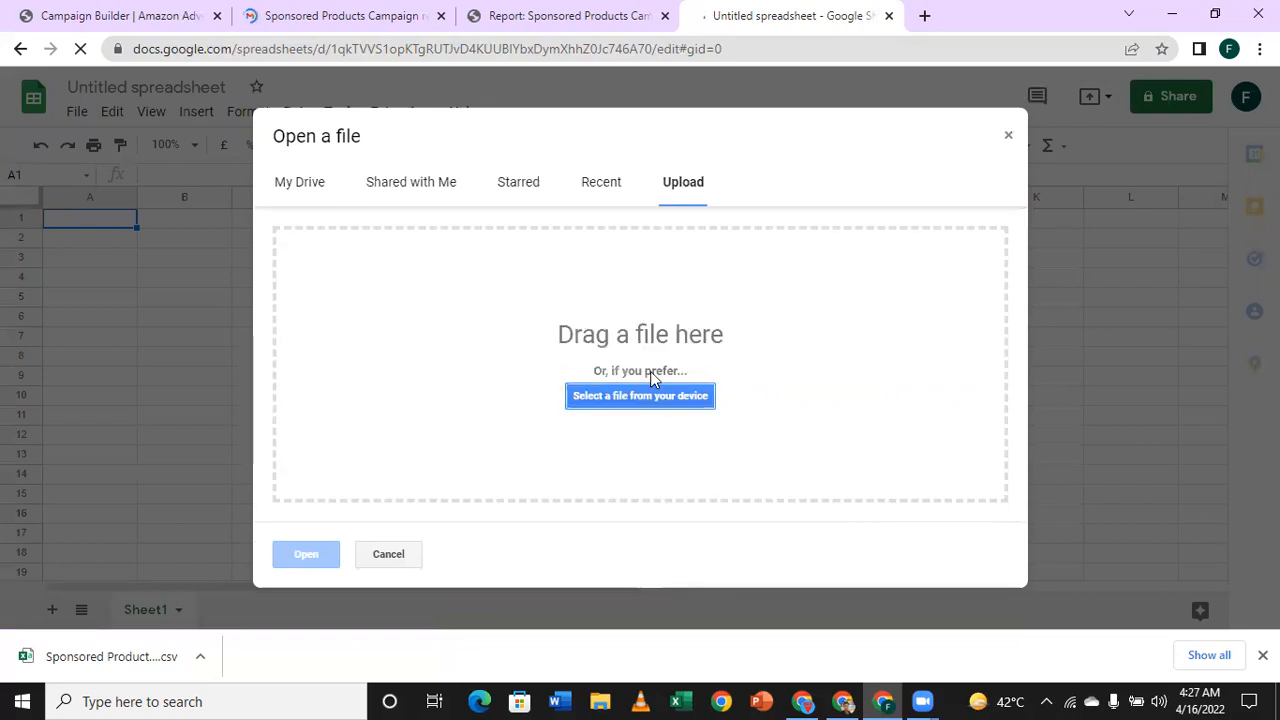
click(662, 402)
click(677, 398)
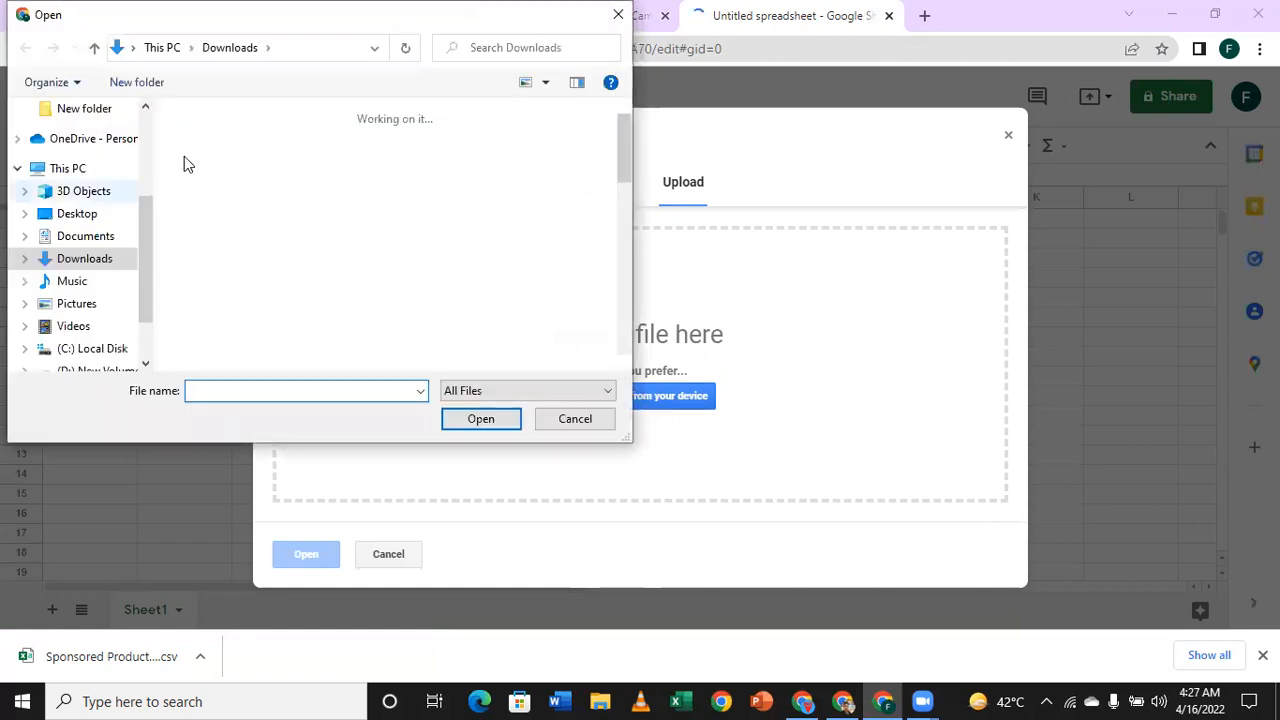
click(225, 220)
click(479, 419)
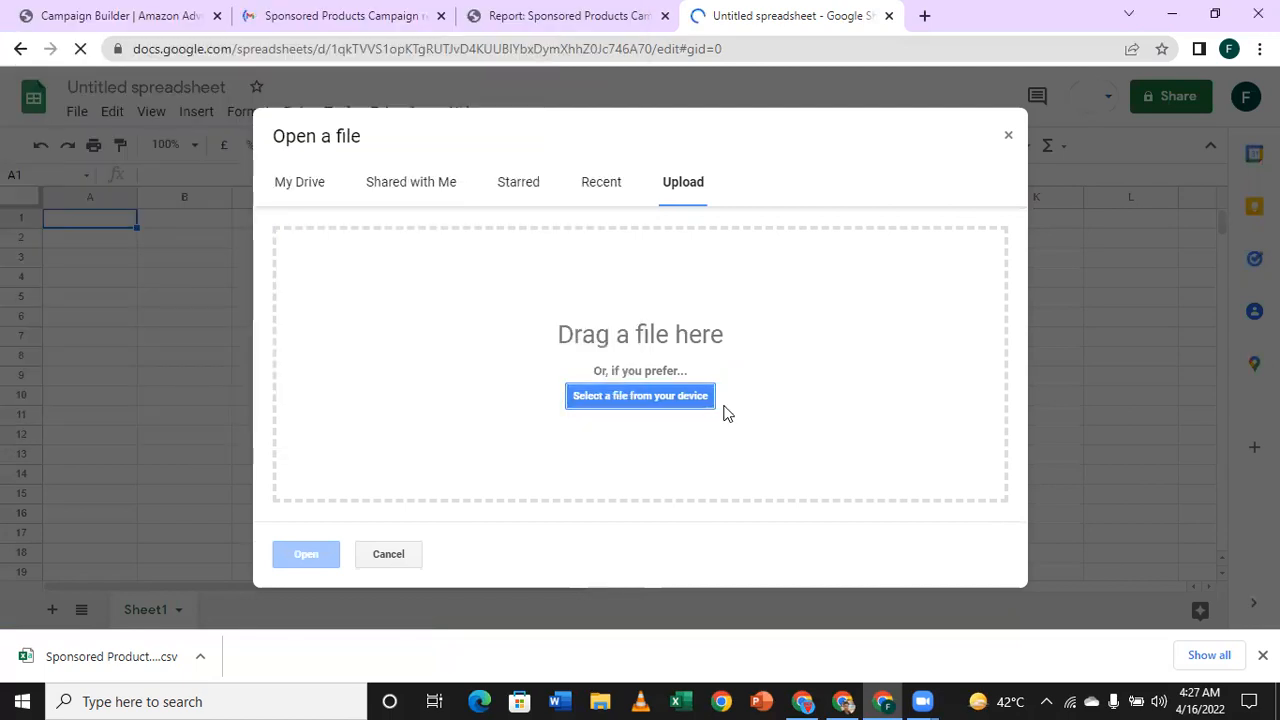